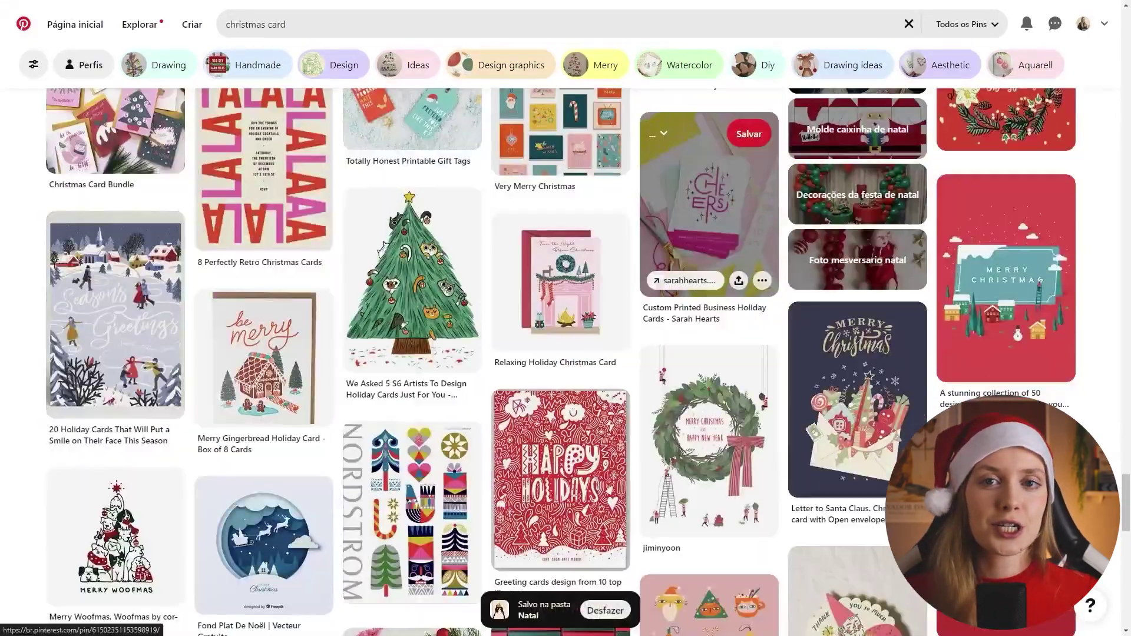
- Search the pins for "christmas postcard"
scroll(708, 206, down, 8)
click(286, 25)
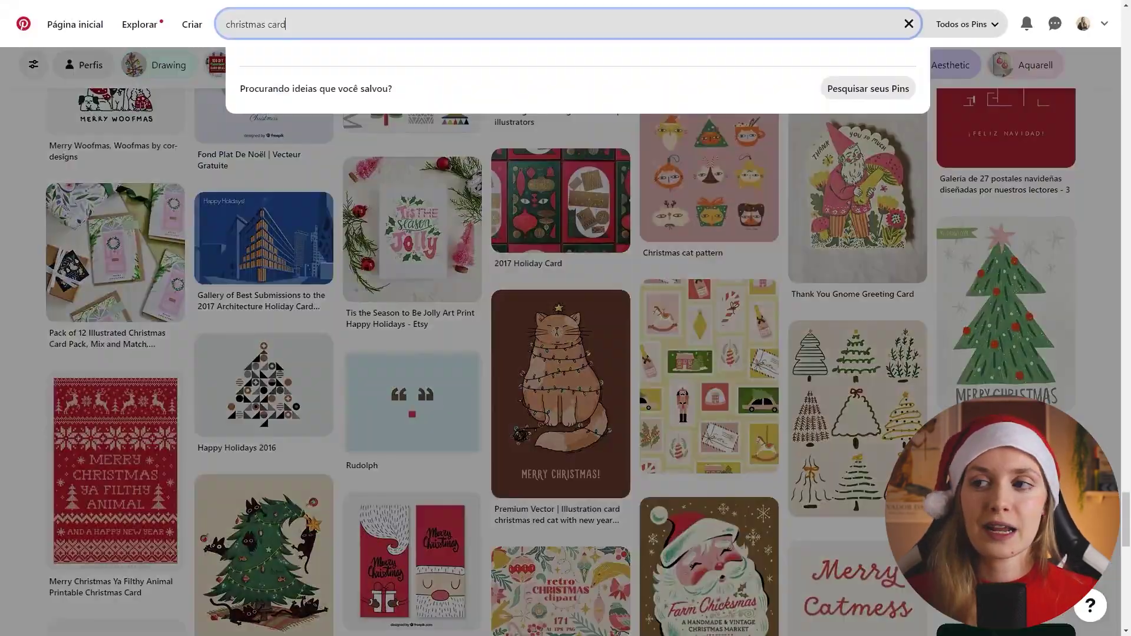
text(postcard)
key(Return)
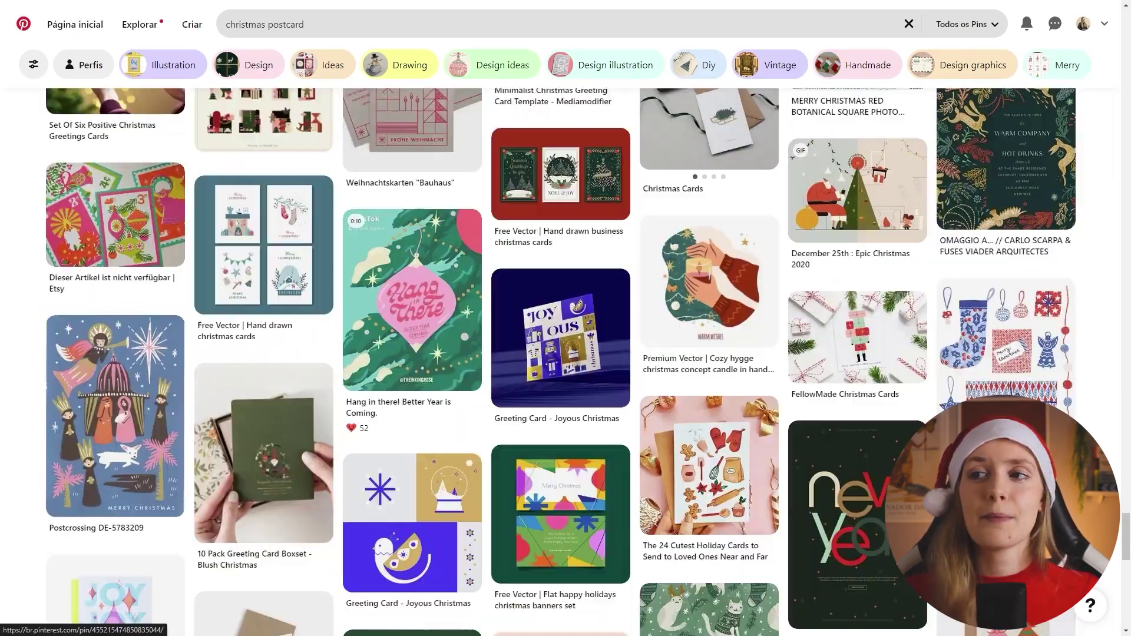
- Search the pins for "cartão de natal" and look through the results
click(265, 24)
text(cartão de natal)
key(Return)
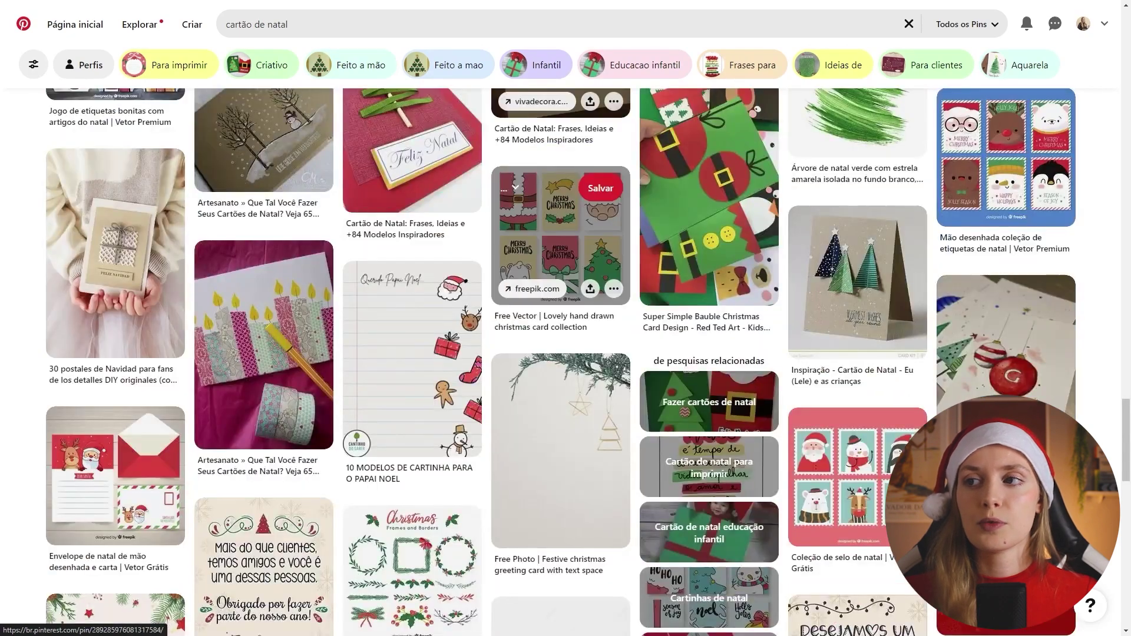
scroll(560, 354, down, 15)
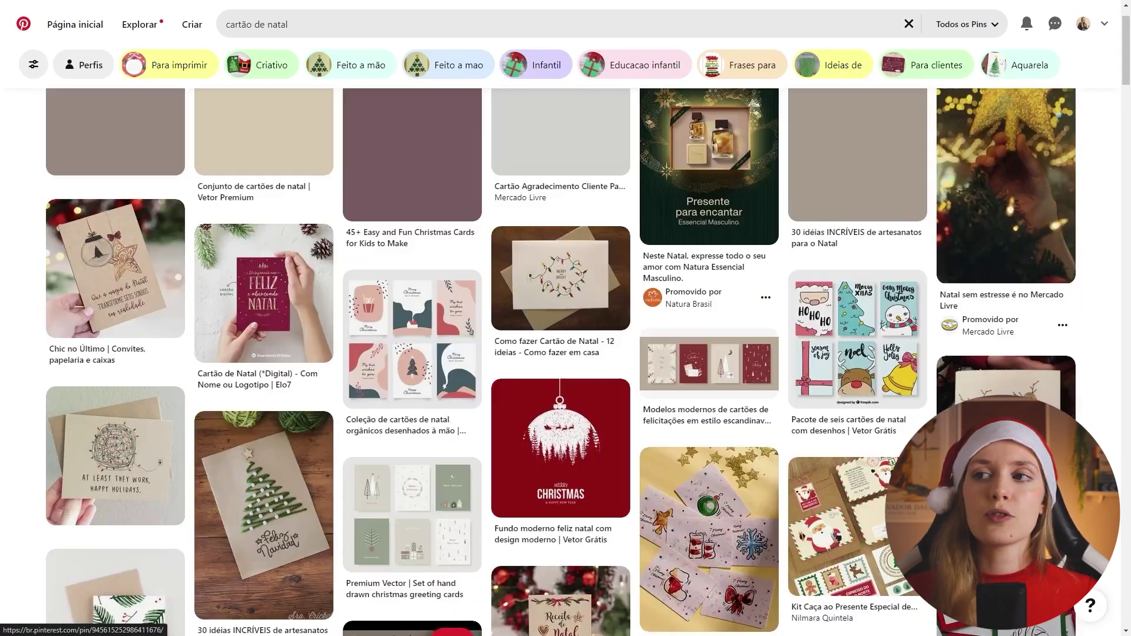
- Open a Christmas card pin, then the dark green "merry christmas" leaf tree card among its related ideas
click(263, 389)
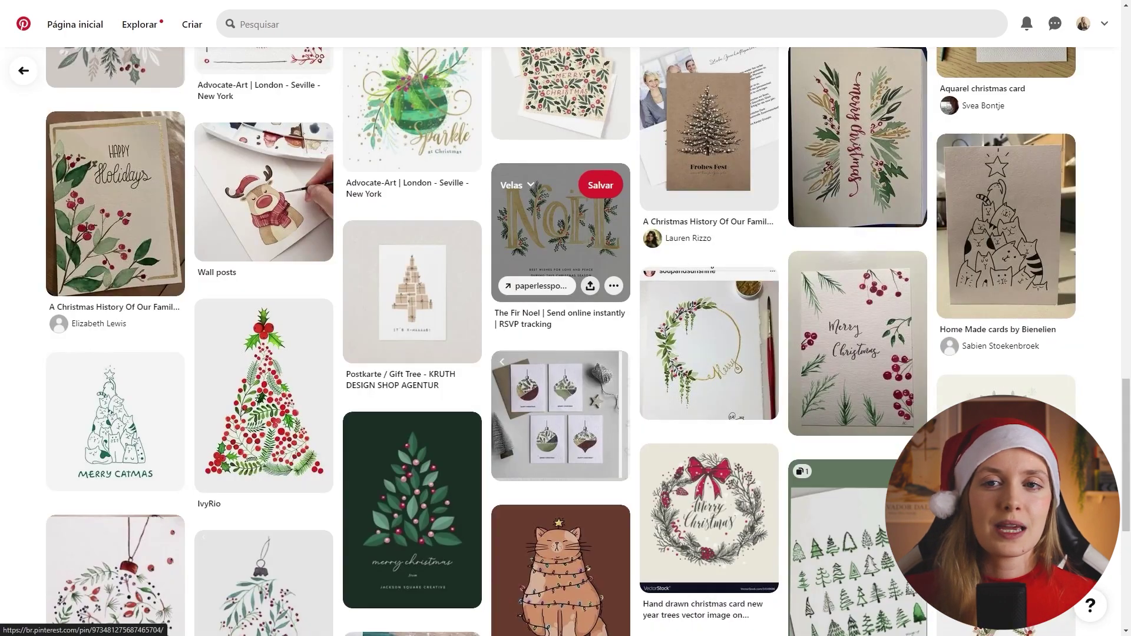
scroll(560, 353, down, 4)
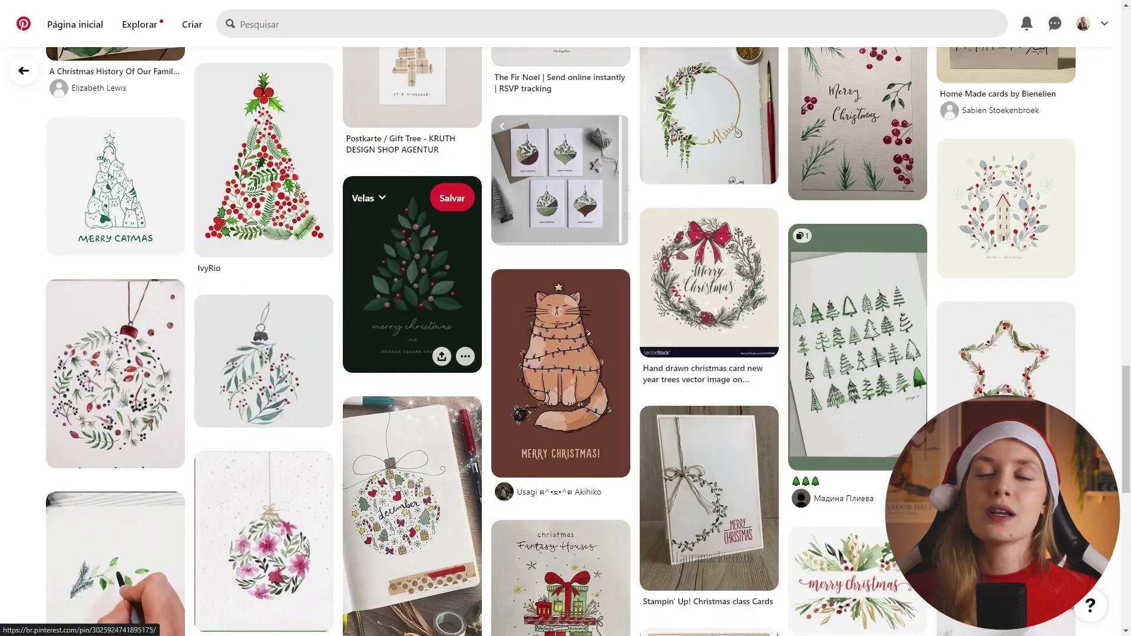
click(412, 265)
- Save a related card pin under the green tree card to the Natal board and keep browsing
scroll(560, 354, down, 5)
click(719, 236)
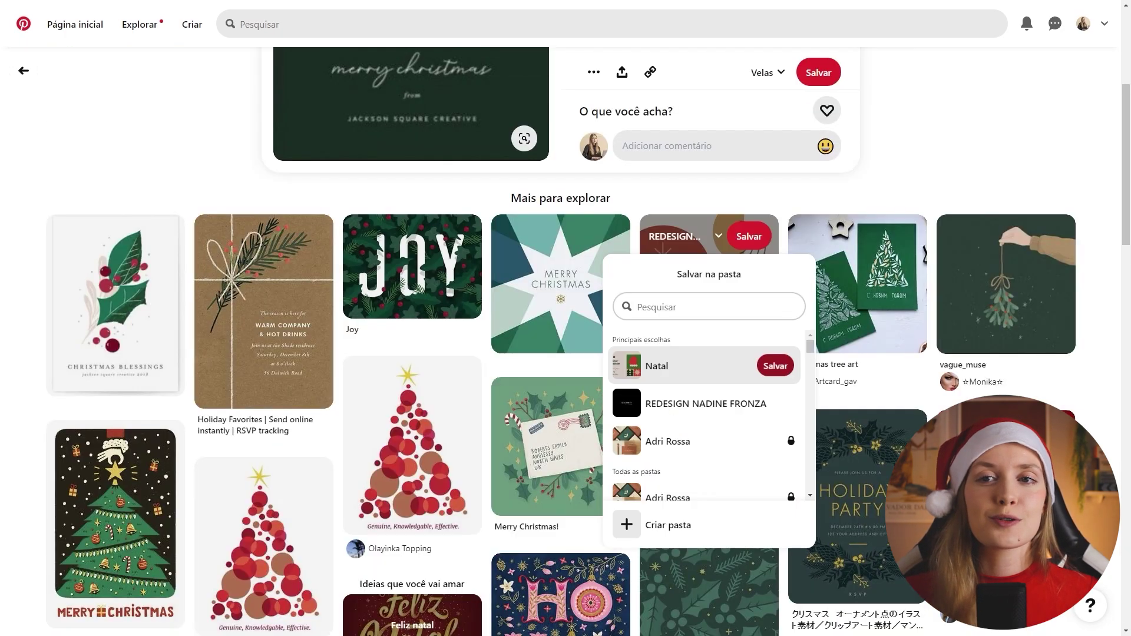
click(772, 364)
scroll(560, 354, down, 9)
click(707, 378)
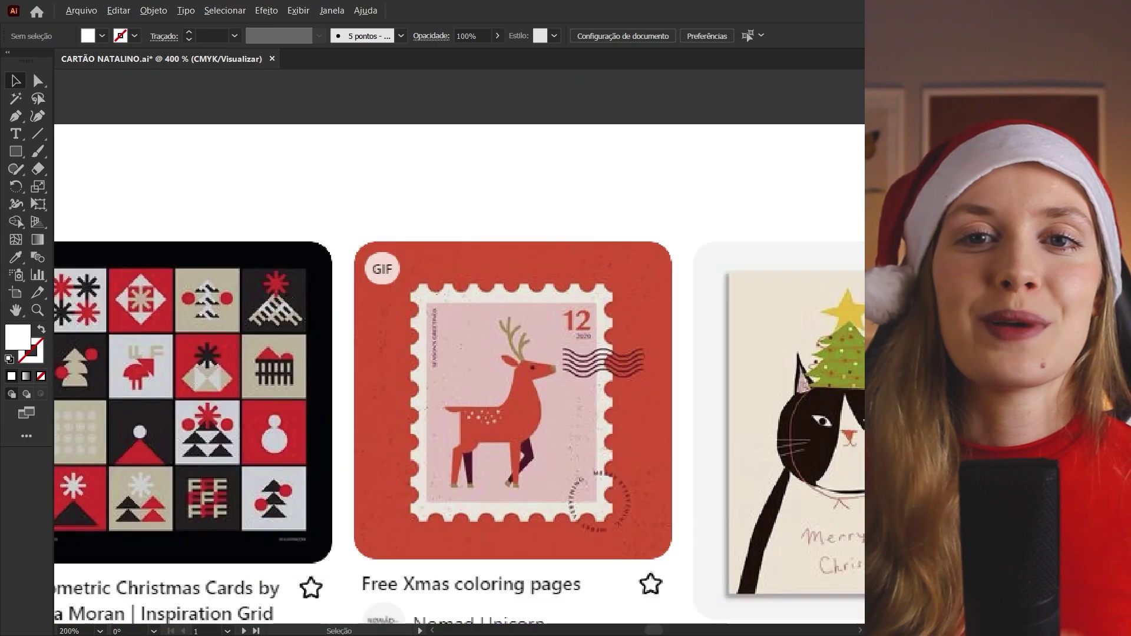
- Copy the white circle straight down along the dark strip's left edge and repeat the copy at equal spacing to its lower end
drag(357, 142, 357, 180)
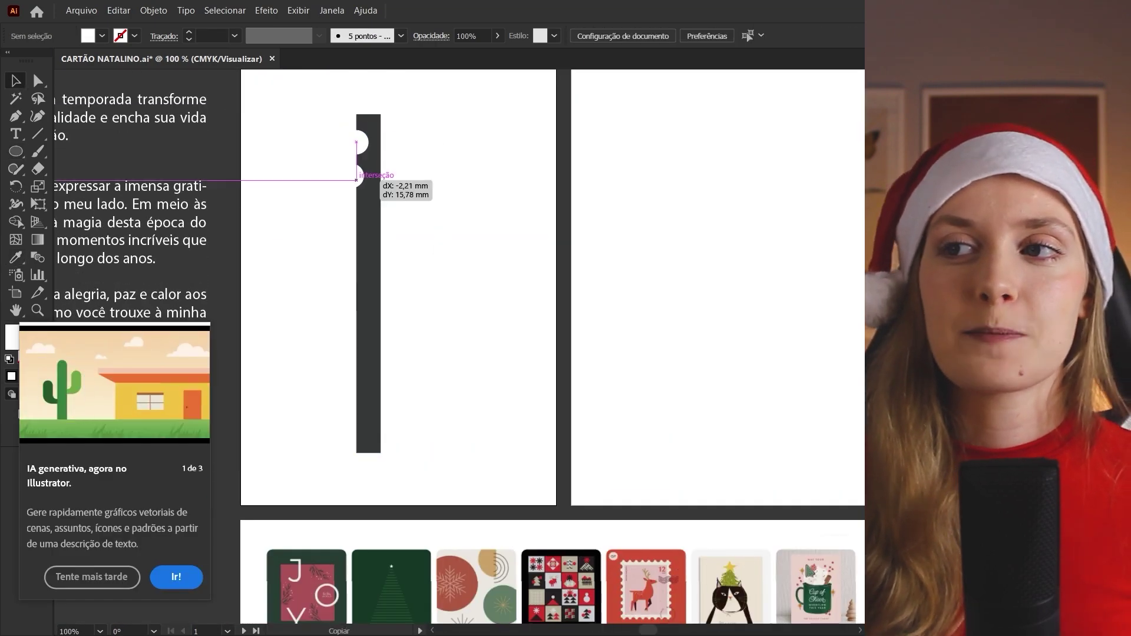
key(ctrl+d)
key(ctrl+d)
key(ctrl+d)
key(ctrl+d)
key(ctrl+d)
key(ctrl+d)
key(ctrl+plus)
key(ctrl+plus)
key(ctrl+plus)
key(ctrl+plus)
key(ctrl+plus)
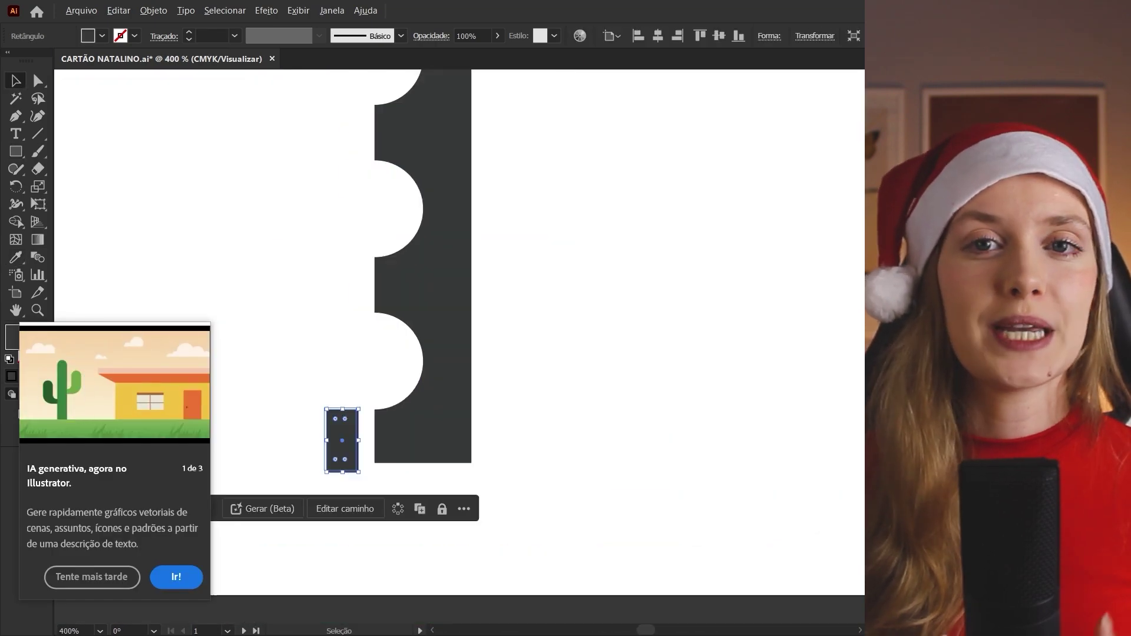
- Place a mirrored notched strip as the stamp's right side and draw a circle at the frame's upper-left corner
key(ctrl+0)
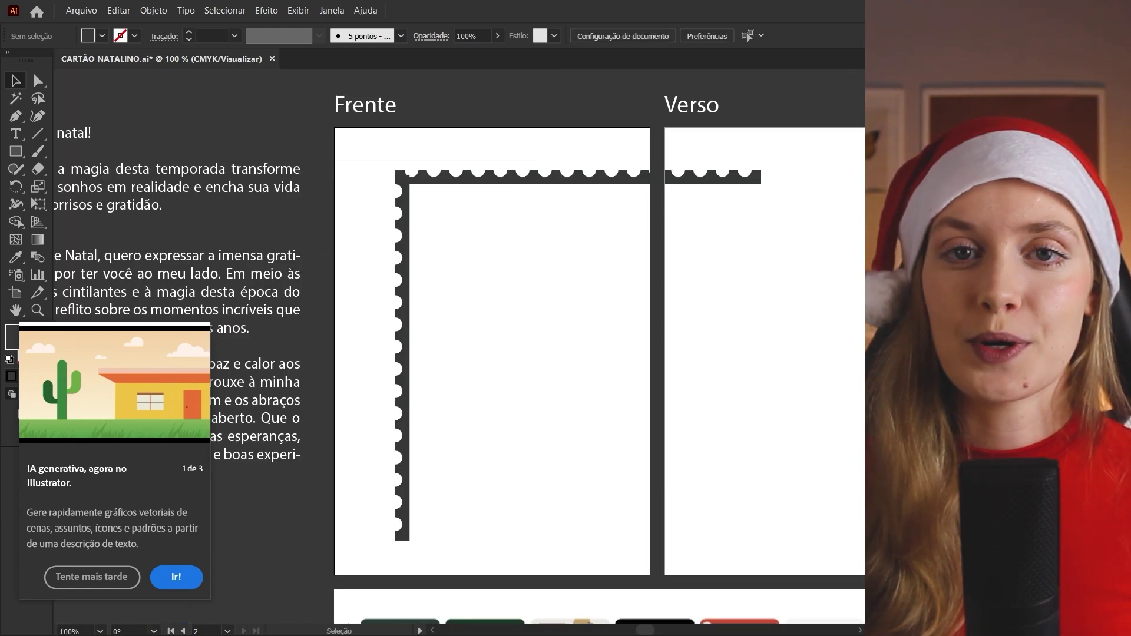
drag(370, 238, 635, 286)
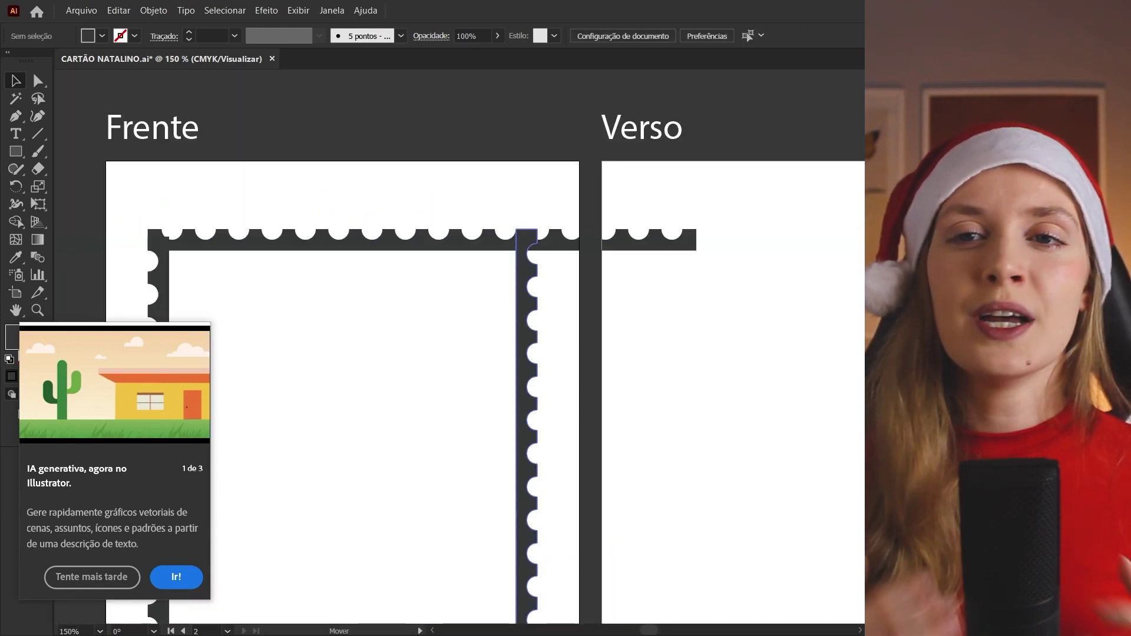
click(539, 299)
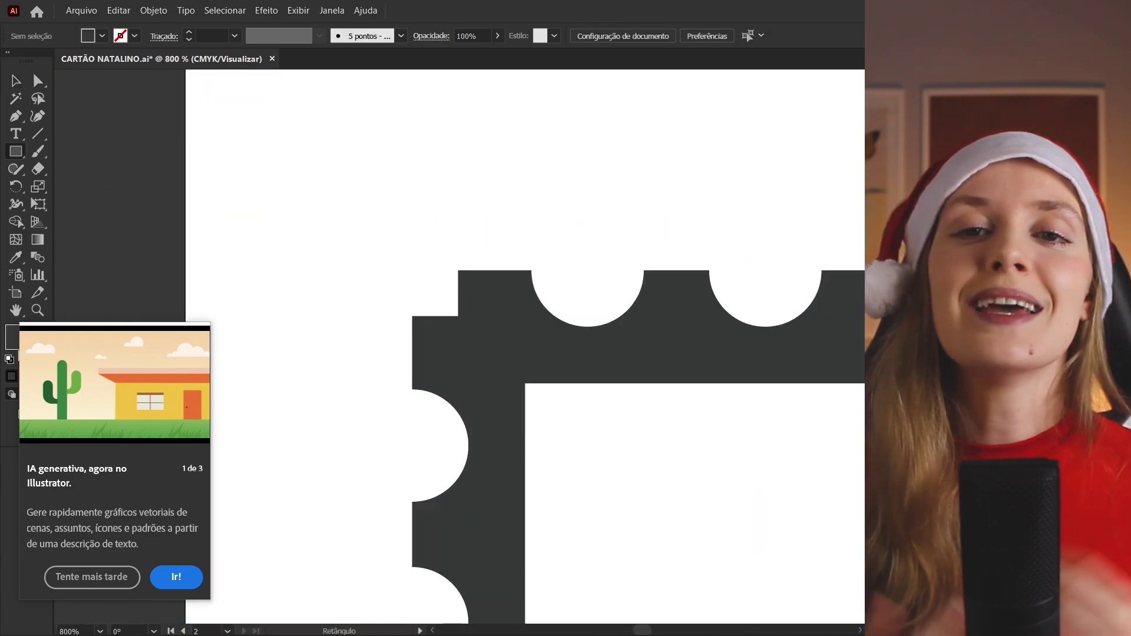
key(l)
drag(357, 390, 469, 501)
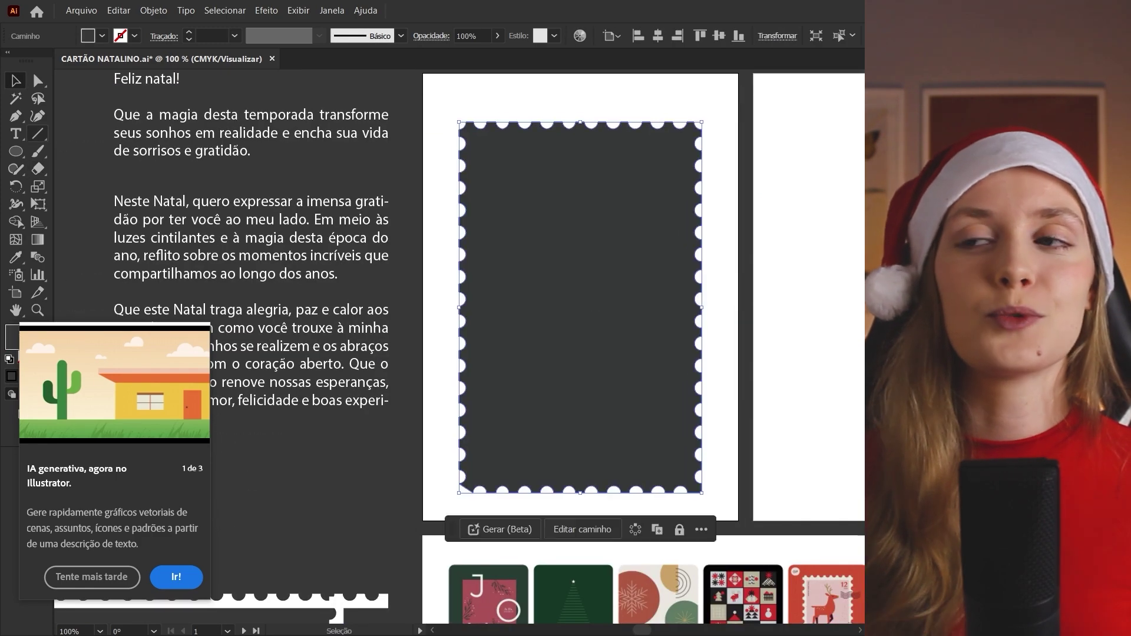
- Even out the notch spacing along the stamp's left edge and draw a rectangle inside the stamp shape
scroll(463, 123, up, 10)
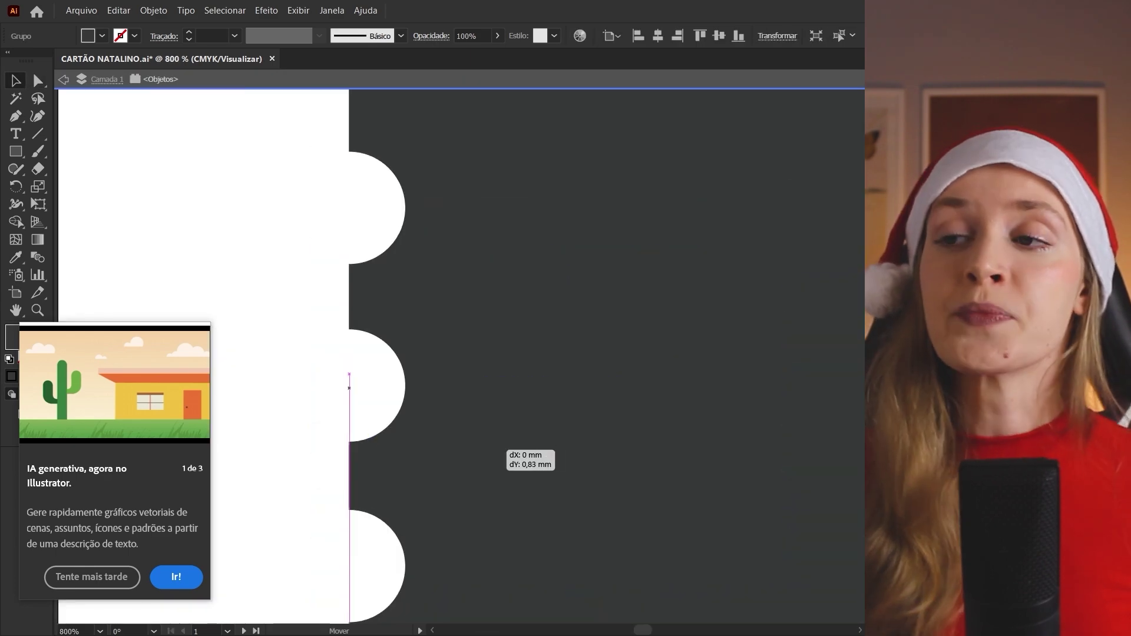
scroll(403, 354, up, 5)
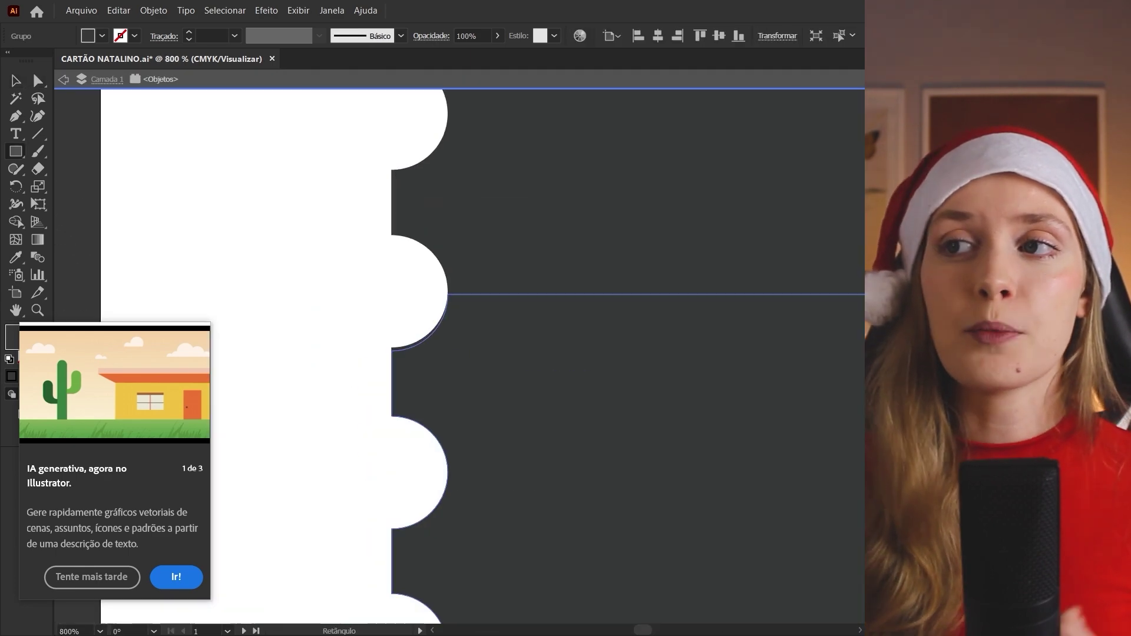
drag(404, 277, 404, 539)
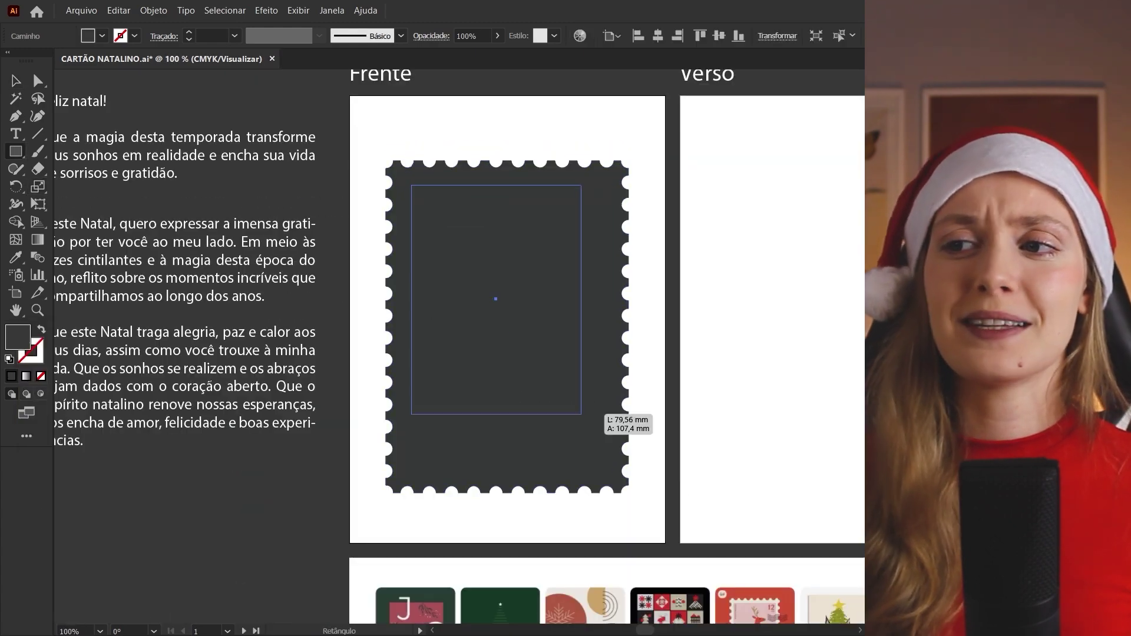
drag(600, 344, 618, 307)
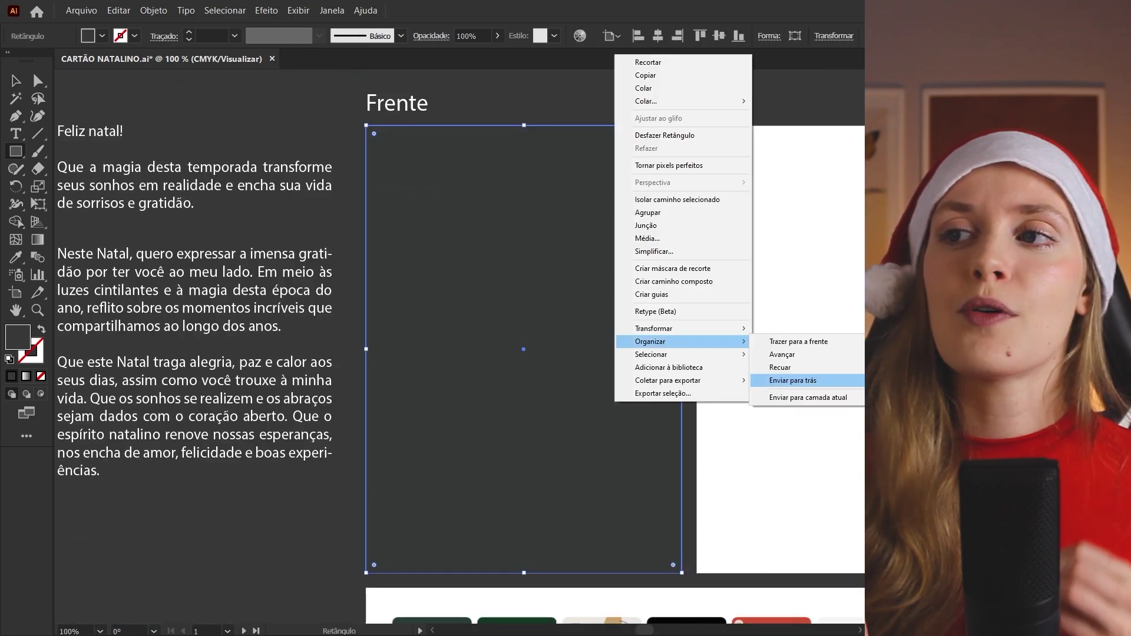
- Make the full-page rectangle a medium gray backdrop behind the stamp, extended past the artboard edges to about 152.4 × 214.5 mm
click(792, 380)
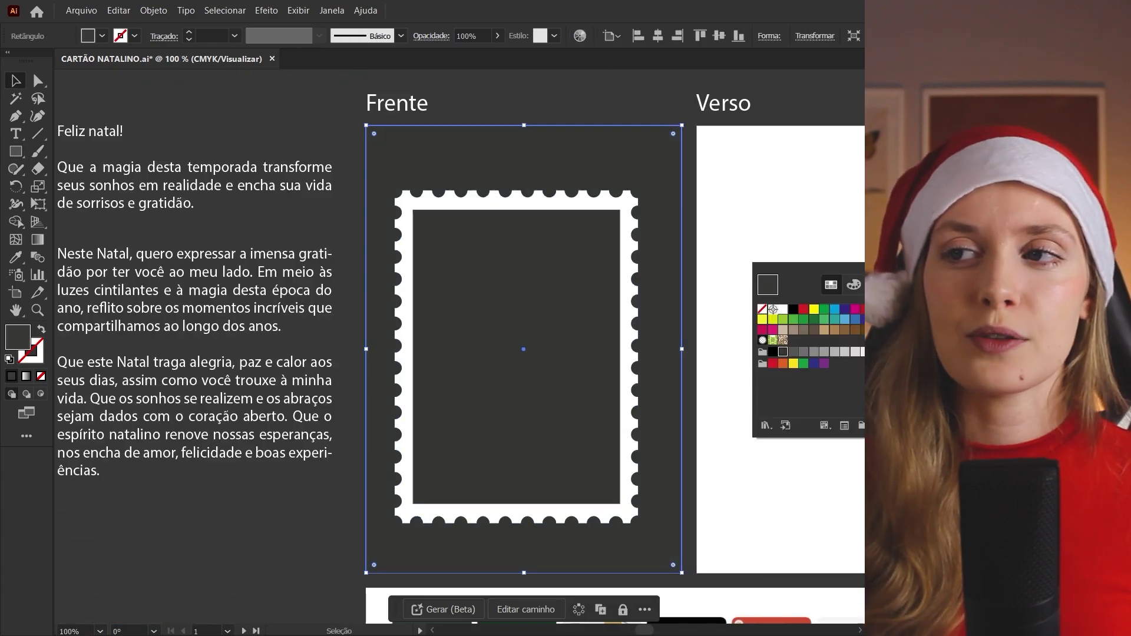
click(772, 330)
drag(366, 573, 362, 579)
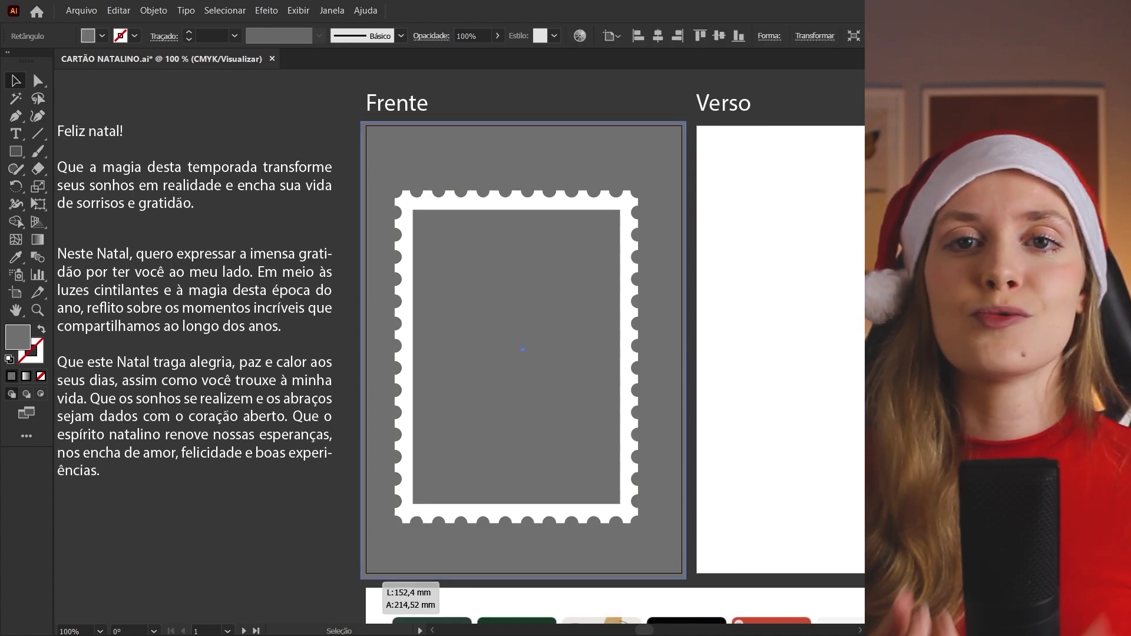
key(ctrl+shift+a)
- Move the stamp frame so that it is centered on the Frente artboard
drag(638, 258, 645, 251)
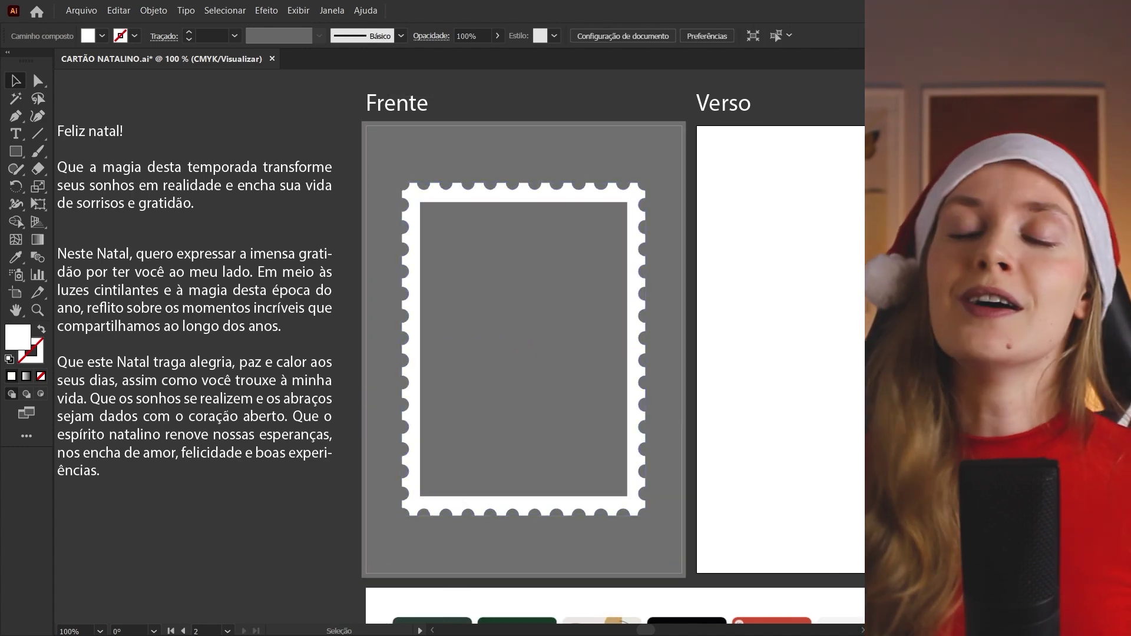
drag(686, 172, 642, 161)
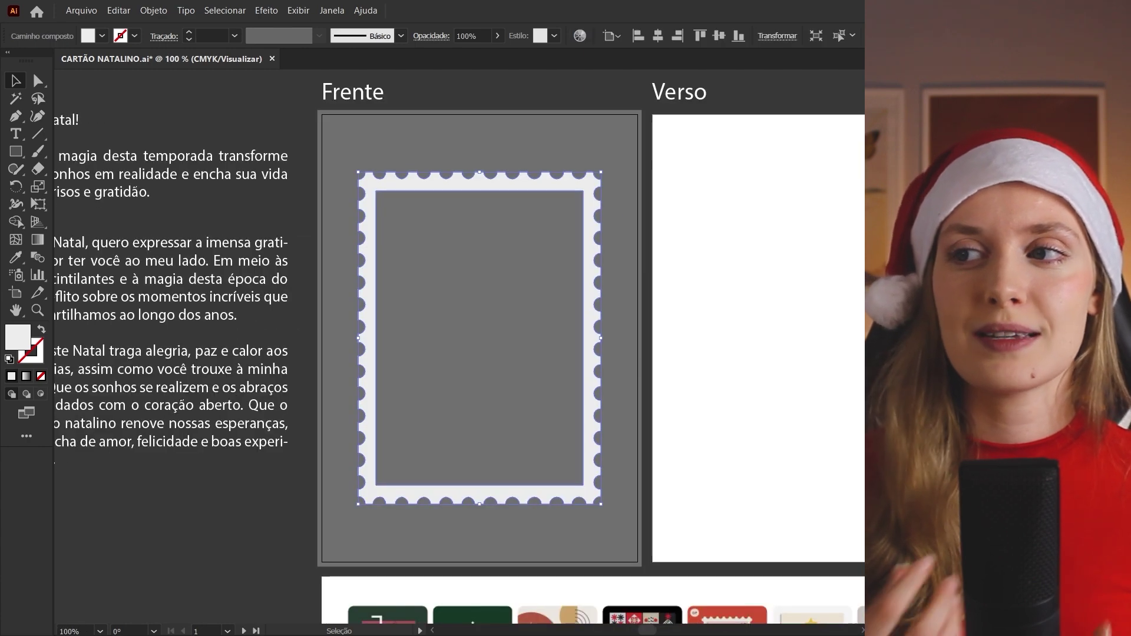
key(ctrl+shift+a)
scroll(596, 339, down, 2)
scroll(592, 342, up, 2)
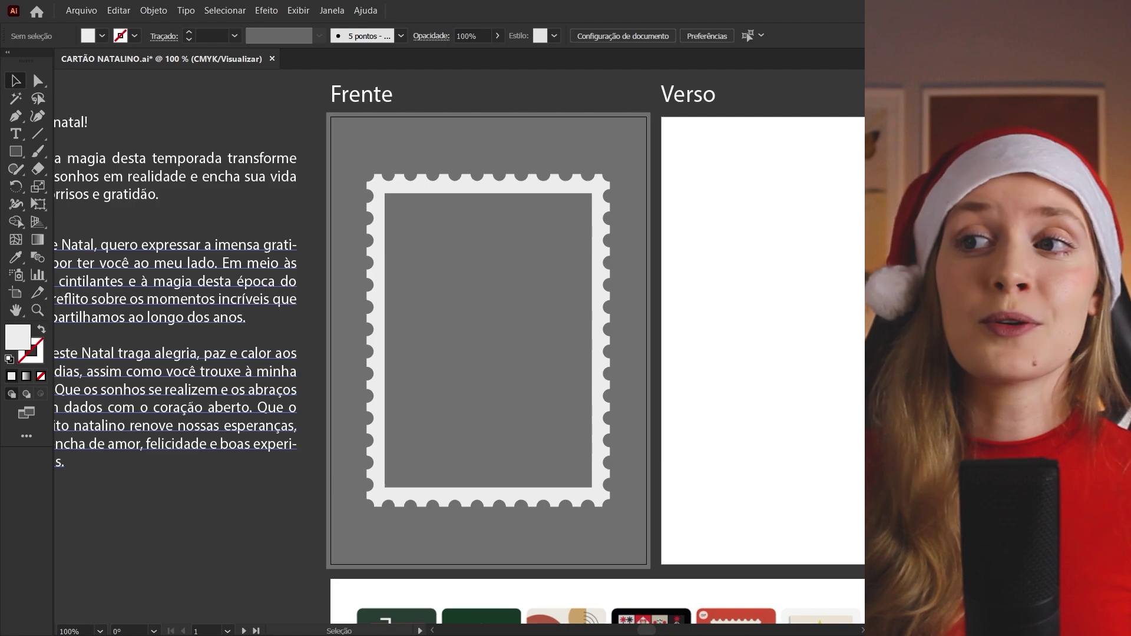
- Create a triangle with the Star tool using radii of 27.284 mm and 13.642 mm, and duplicate it directly below
scroll(460, 348, down, 3)
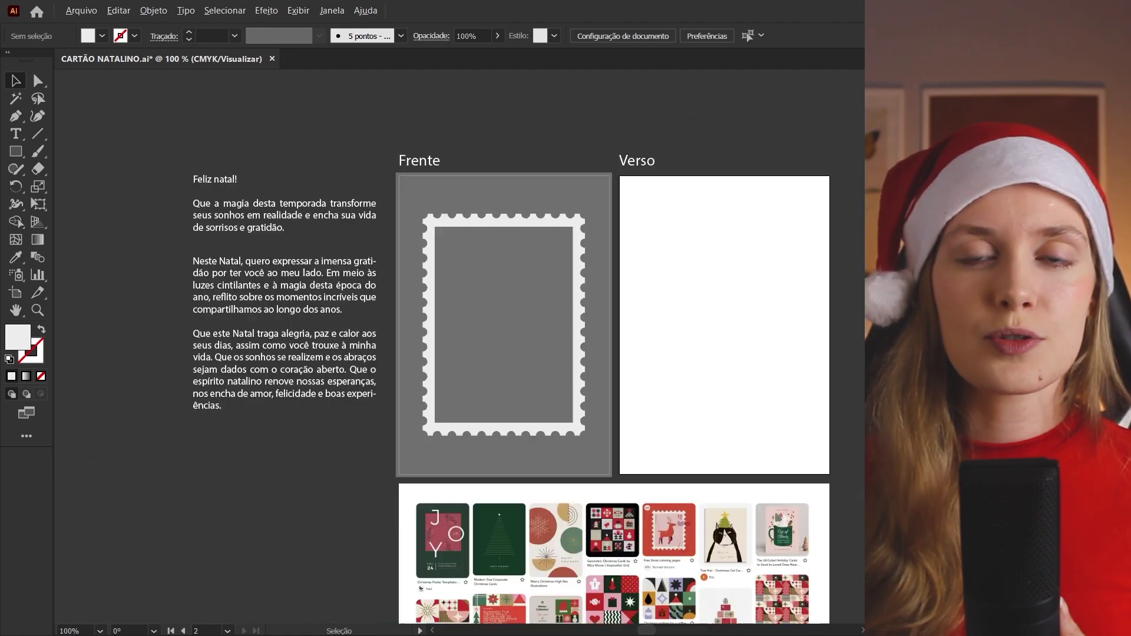
scroll(493, 561, up, 4)
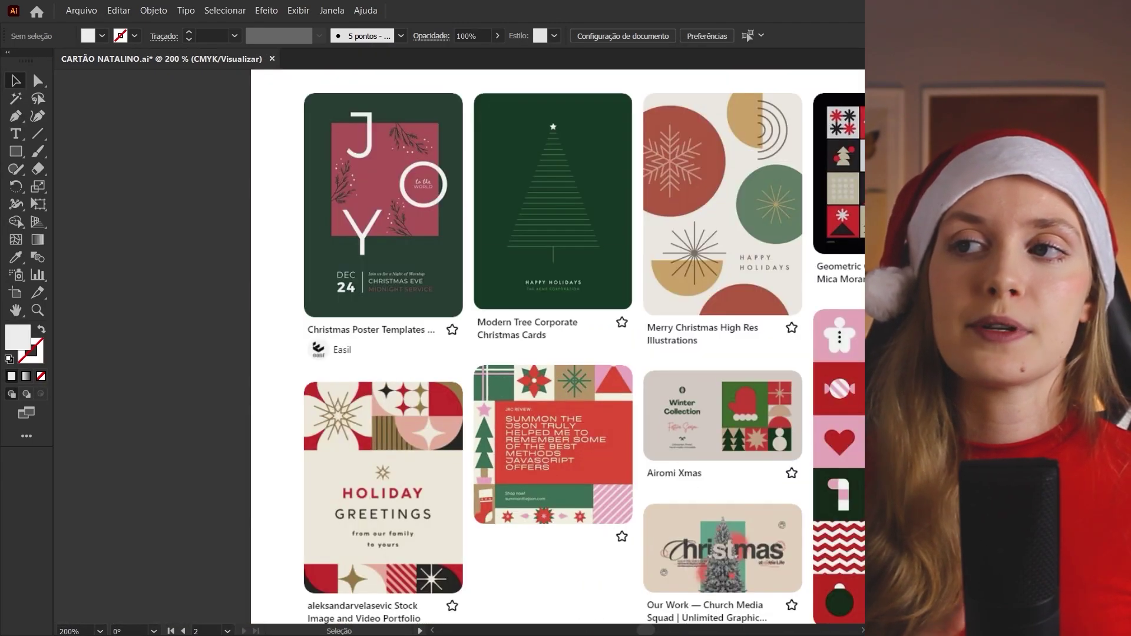
drag(16, 151, 100, 204)
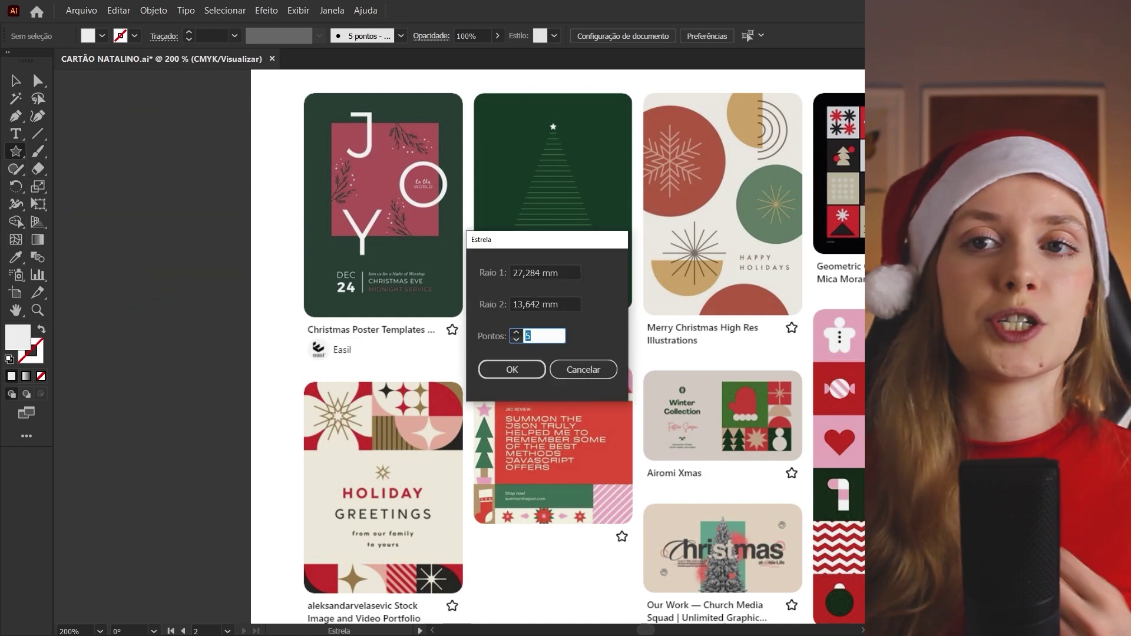
key(Return)
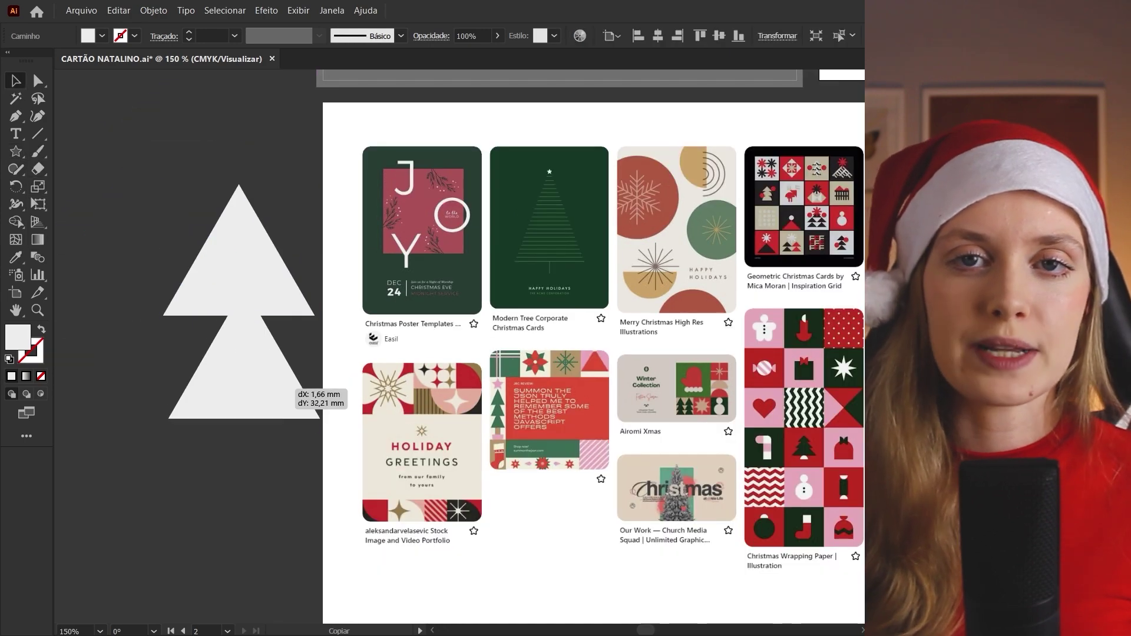
drag(292, 386, 293, 389)
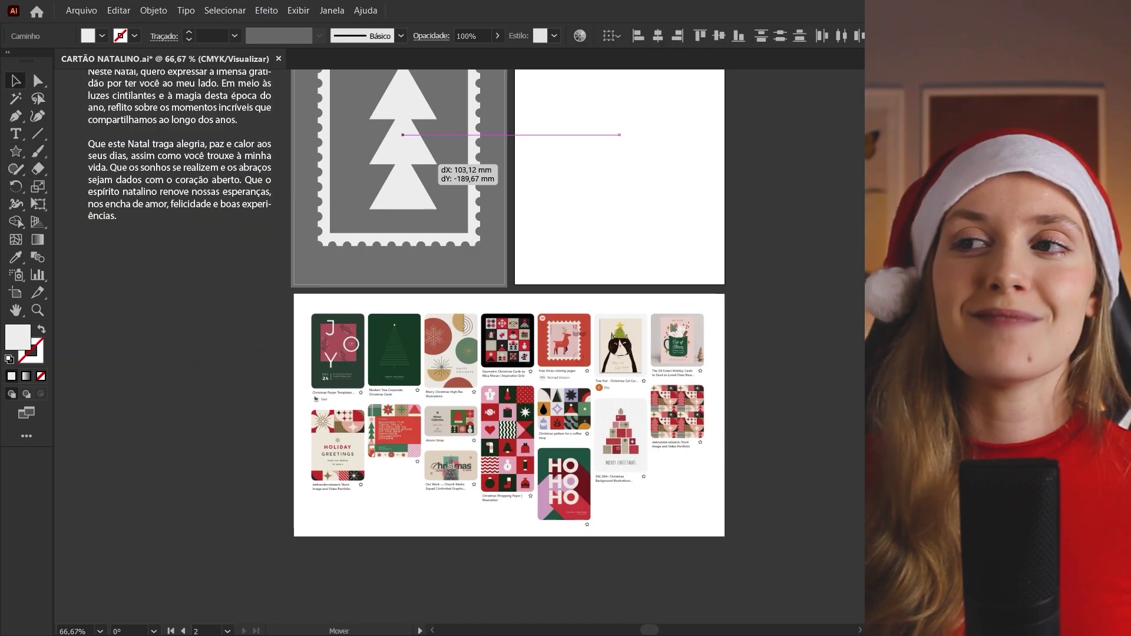
- Position the three stacked triangles in the middle of the stamp frame and unite them into one tree shape
drag(436, 167, 442, 302)
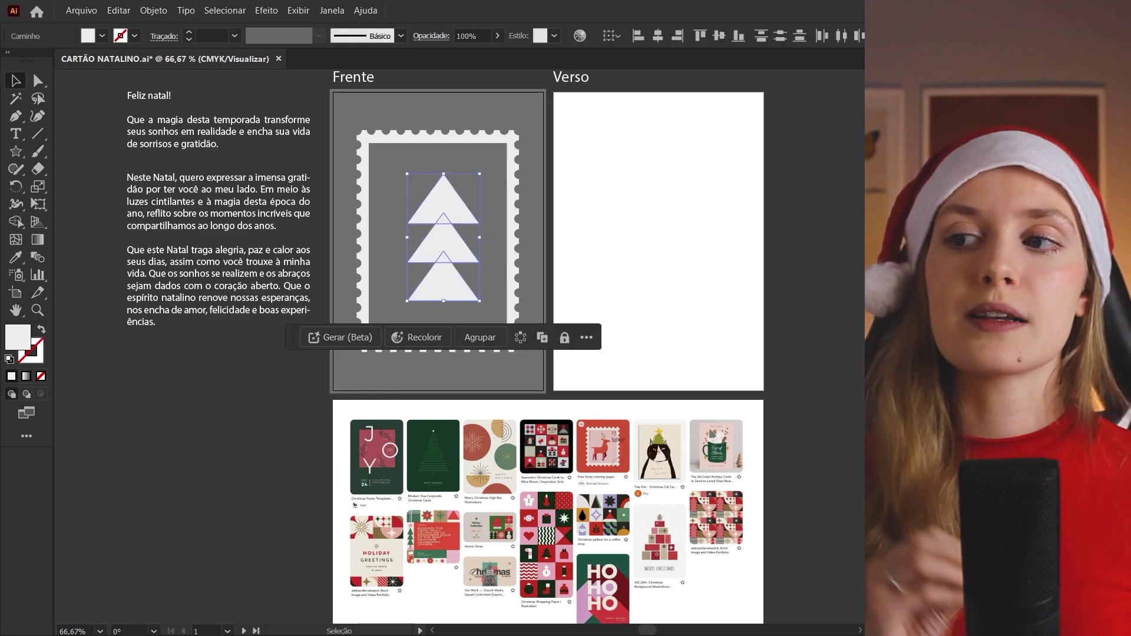
click(443, 237)
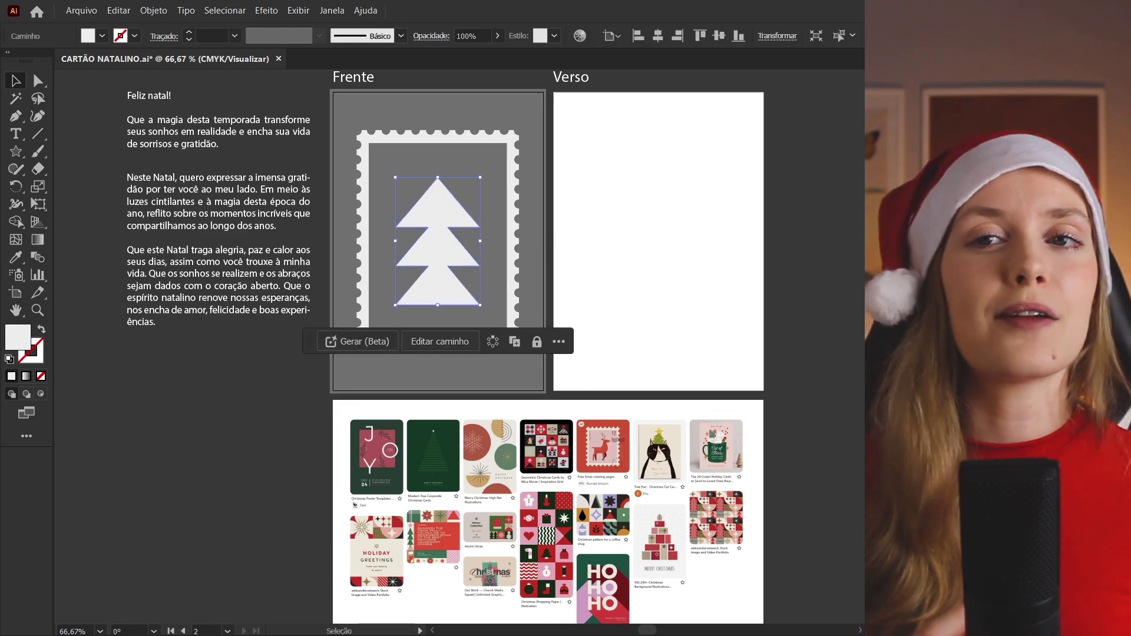
key(ctrl+shift+a)
- Draw a round ornament beside the tree and place it at the middle tier's left tip
key(ctrl+1)
key(l)
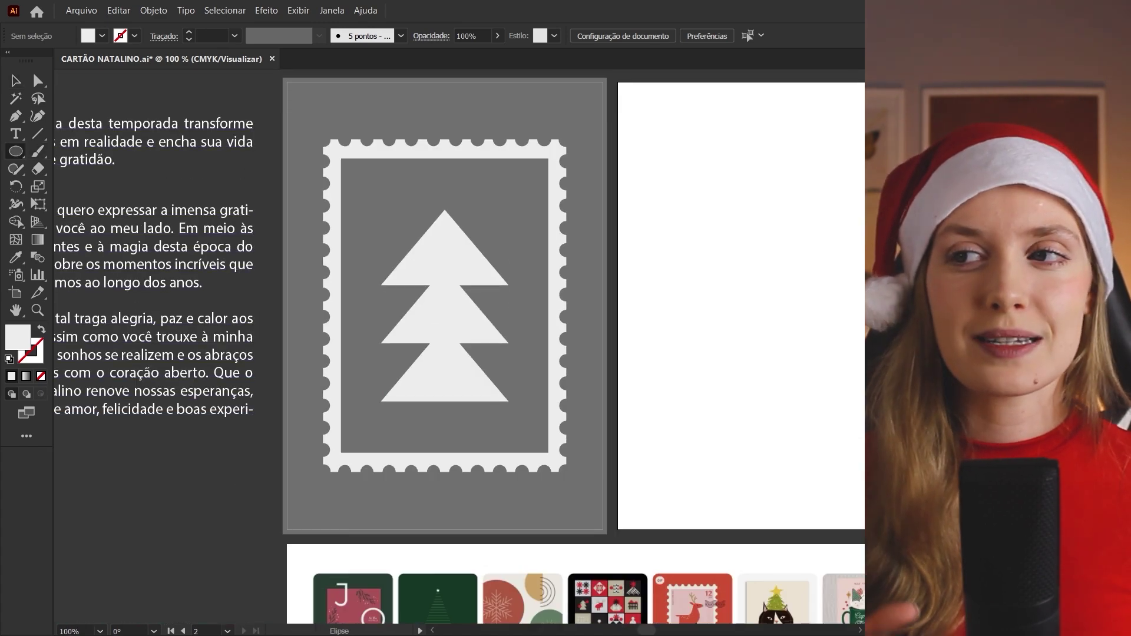
drag(371, 276, 413, 318)
key(v)
drag(381, 280, 382, 337)
key(ctrl+shift+a)
- Draw a thin six-ray starburst near the treetop with the Star tool
scroll(459, 354, down, 5)
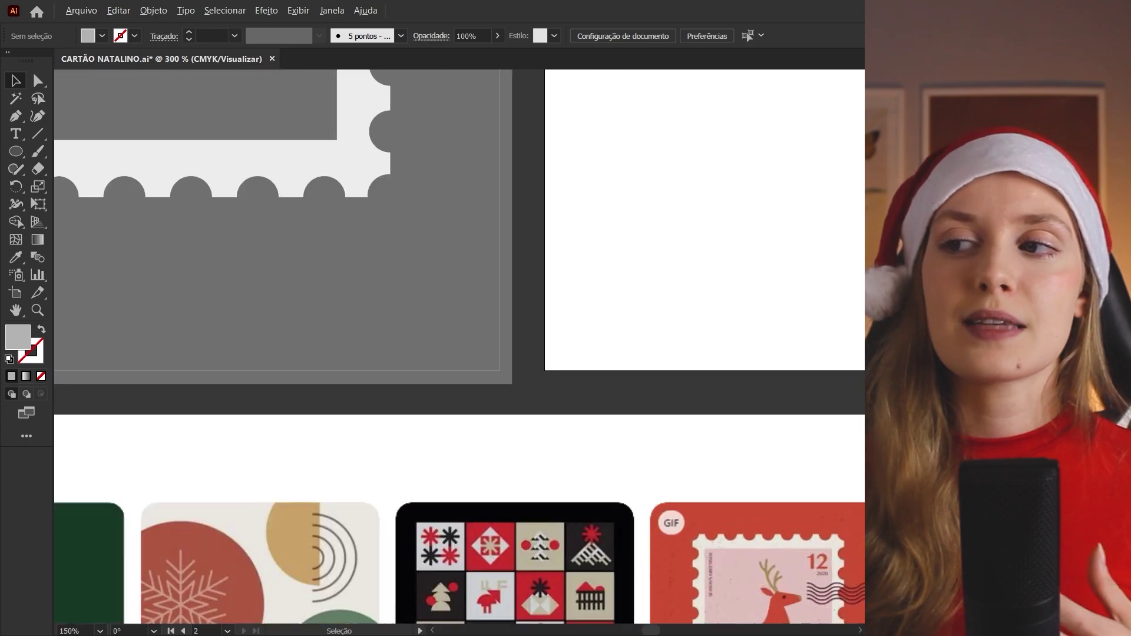
key(ctrl+minus)
key(ctrl+plus)
key(ctrl+plus)
drag(15, 151, 89, 223)
mouse_move(440, 219)
mouse_down()
mouse_move(440, 177)
mouse_move(439, 270)
mouse_up()
key(v)
click(439, 219)
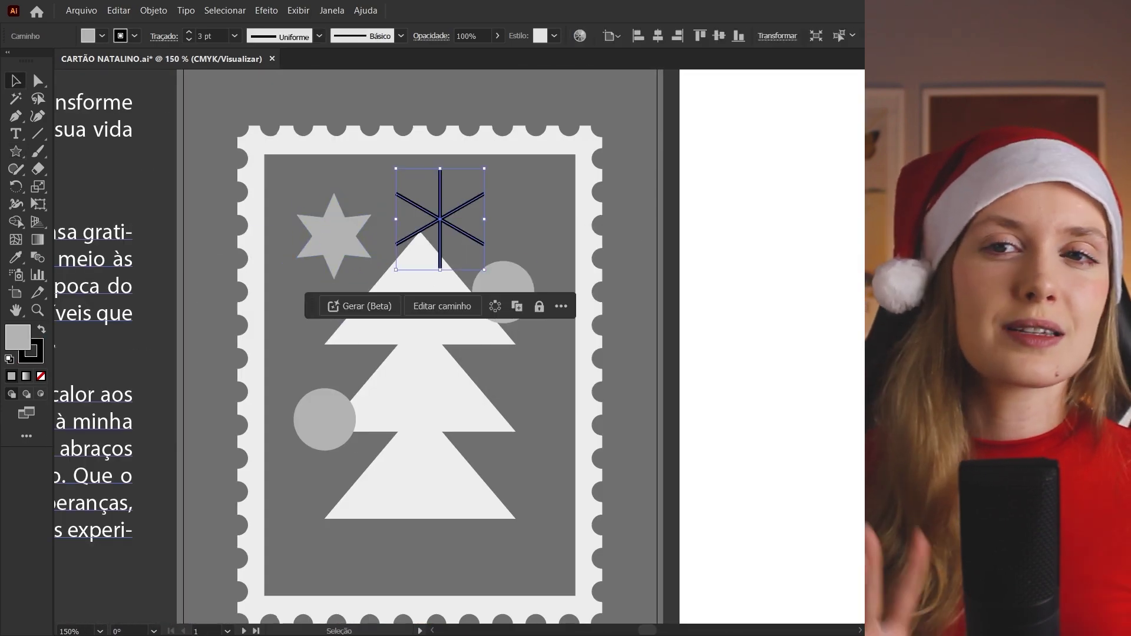
- Center the starburst and the six-pointed star on the treetop, with the thin rays in front of the star
drag(439, 219, 404, 239)
drag(334, 235, 416, 214)
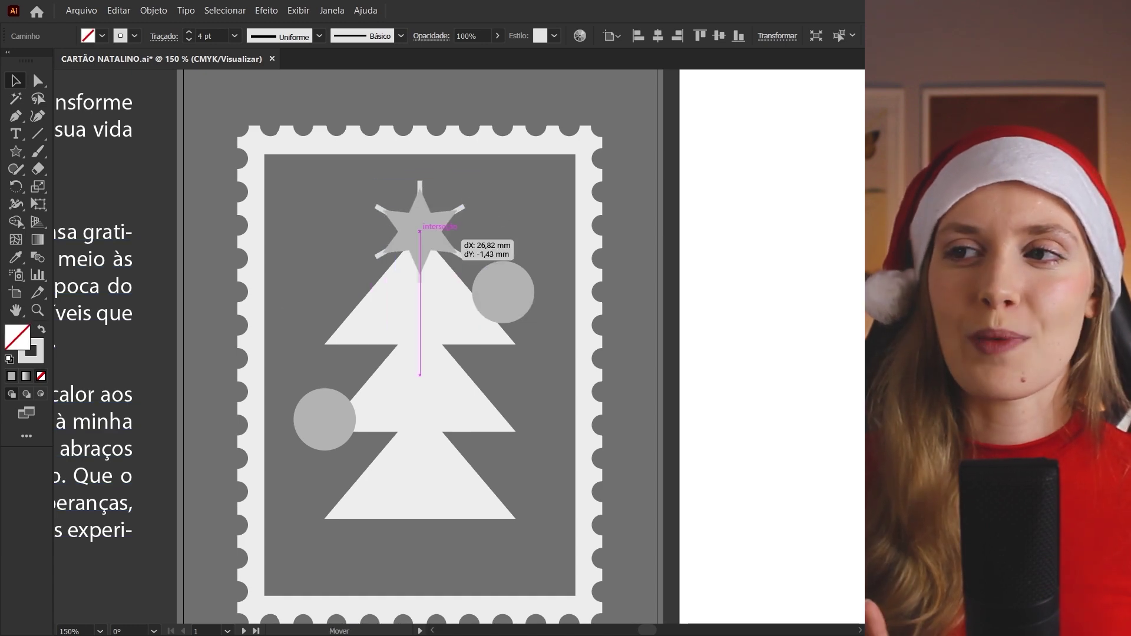
right_click(470, 207)
click(531, 437)
mouse_move(682, 245)
mouse_down()
mouse_move(420, 232)
mouse_move(420, 216)
mouse_up()
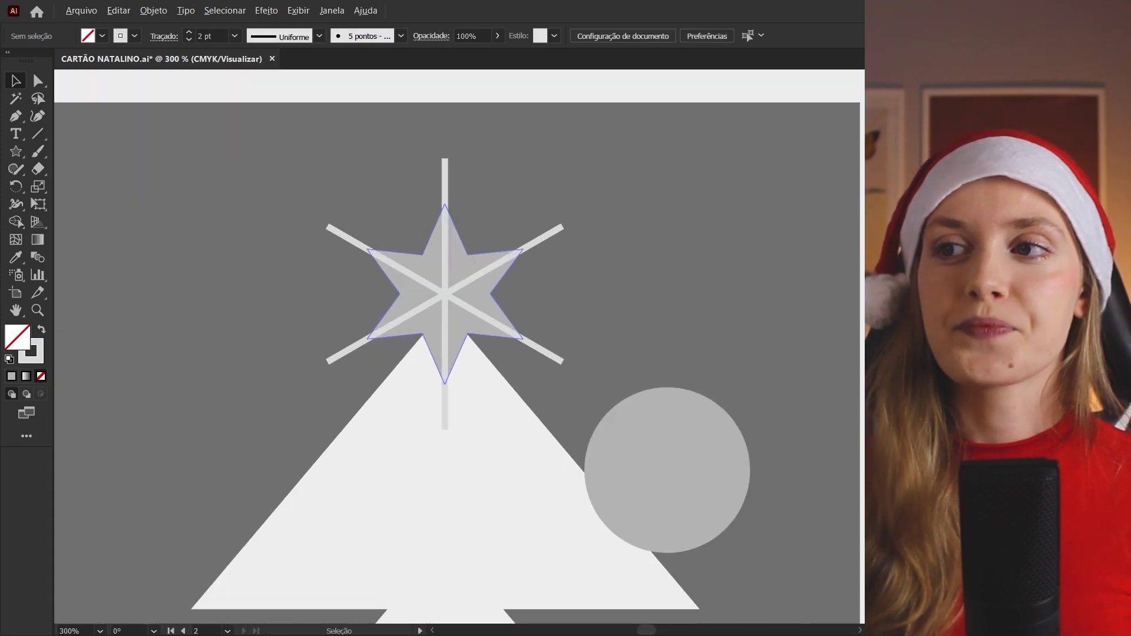
- Fine-tune the position of the starburst and the six-pointed star together so they sit centered above the tree's peak
drag(446, 429, 446, 427)
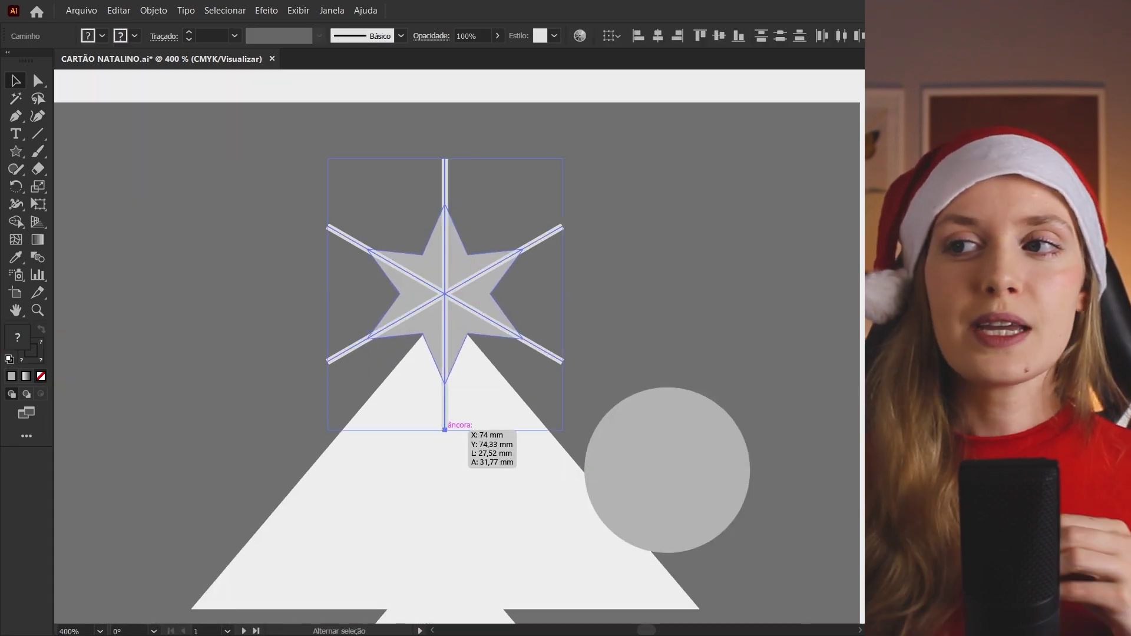
drag(445, 296, 448, 293)
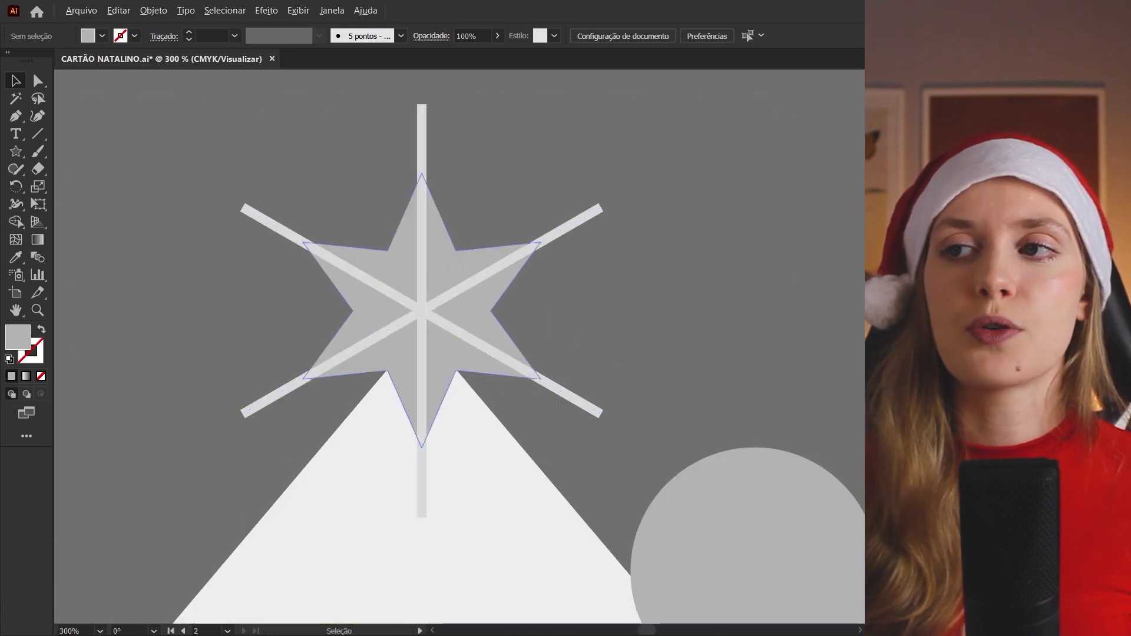
ctrl+click(388, 250)
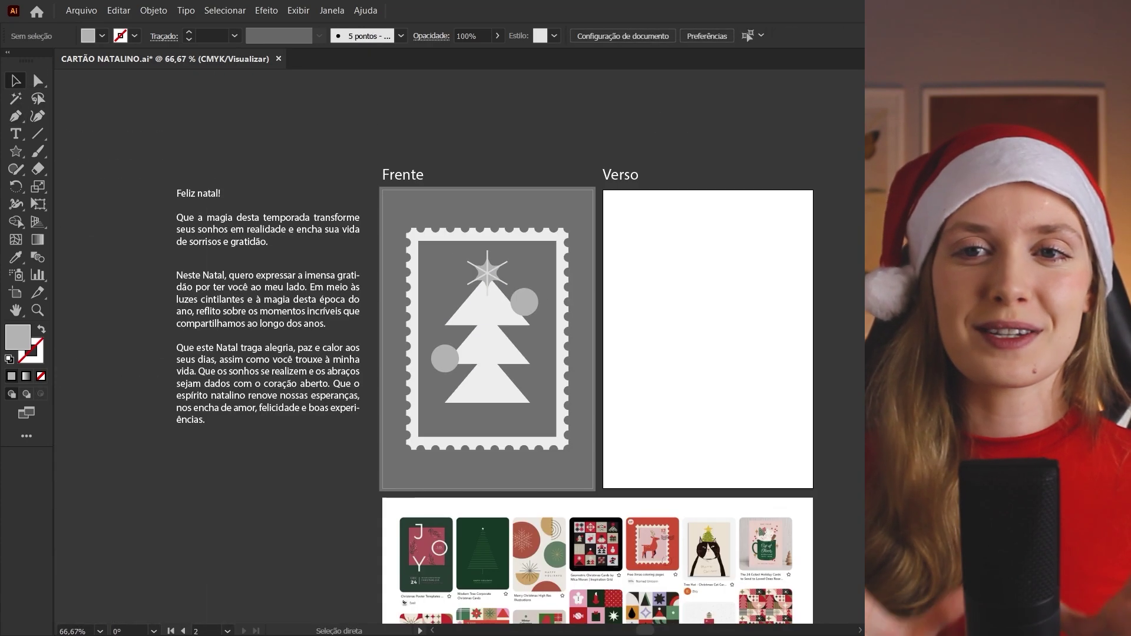
- Draw a circle centered under the tree and cut away its upper part, leaving a half-round base below the lowest tier
scroll(460, 348, down, 3)
mouse_move(454, 371)
mouse_down()
mouse_move(472, 392)
mouse_move(522, 407)
mouse_up()
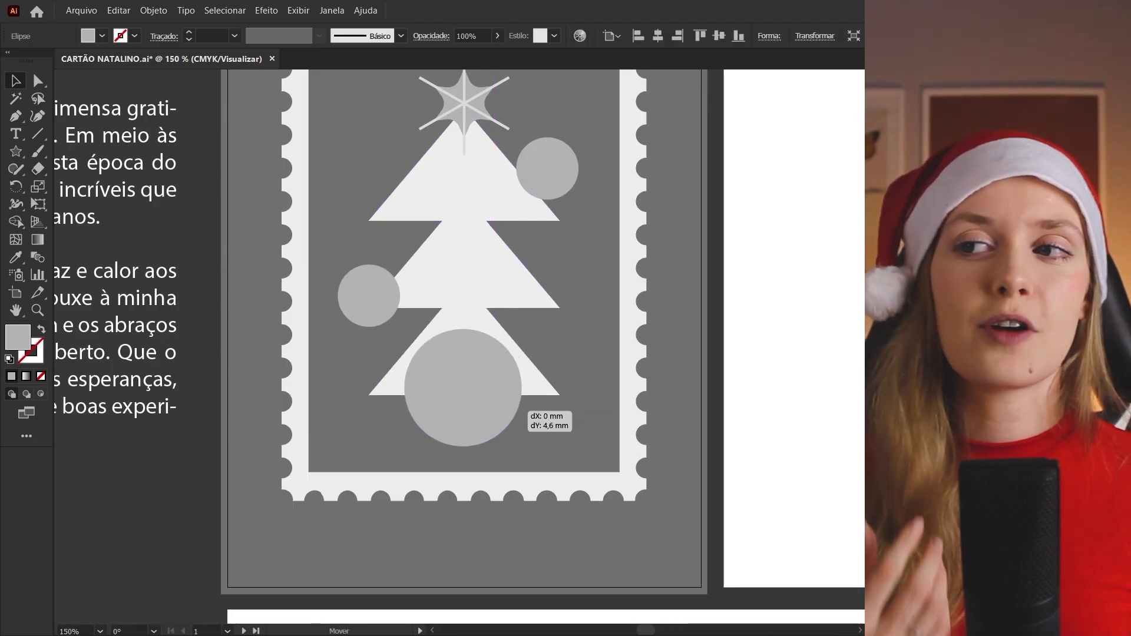
drag(405, 386, 581, 383)
key(Delete)
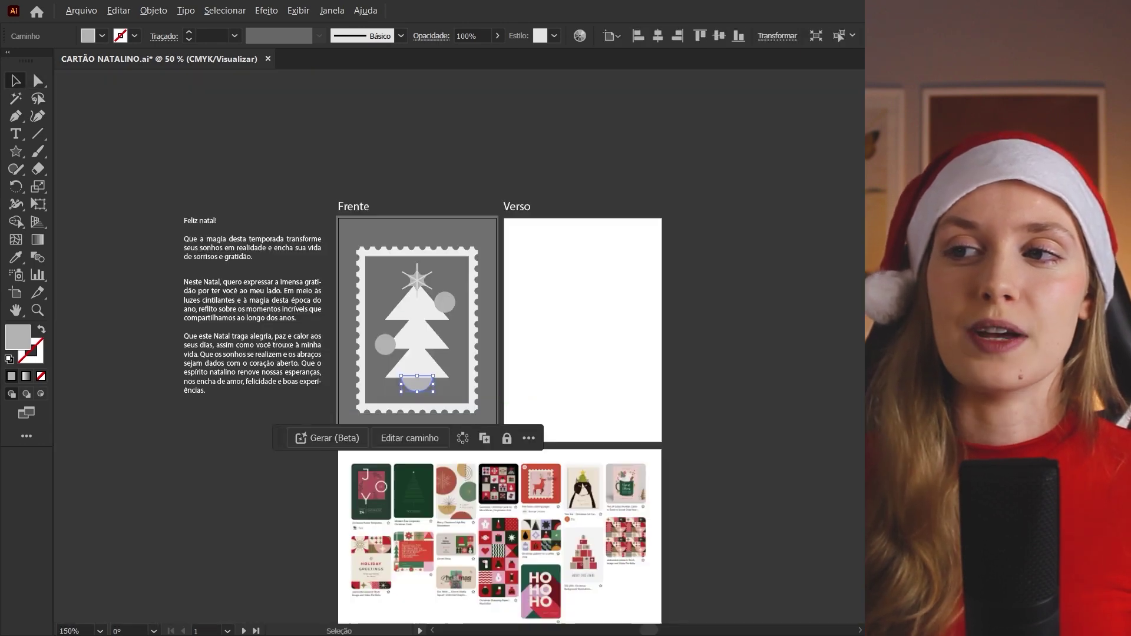
click(695, 322)
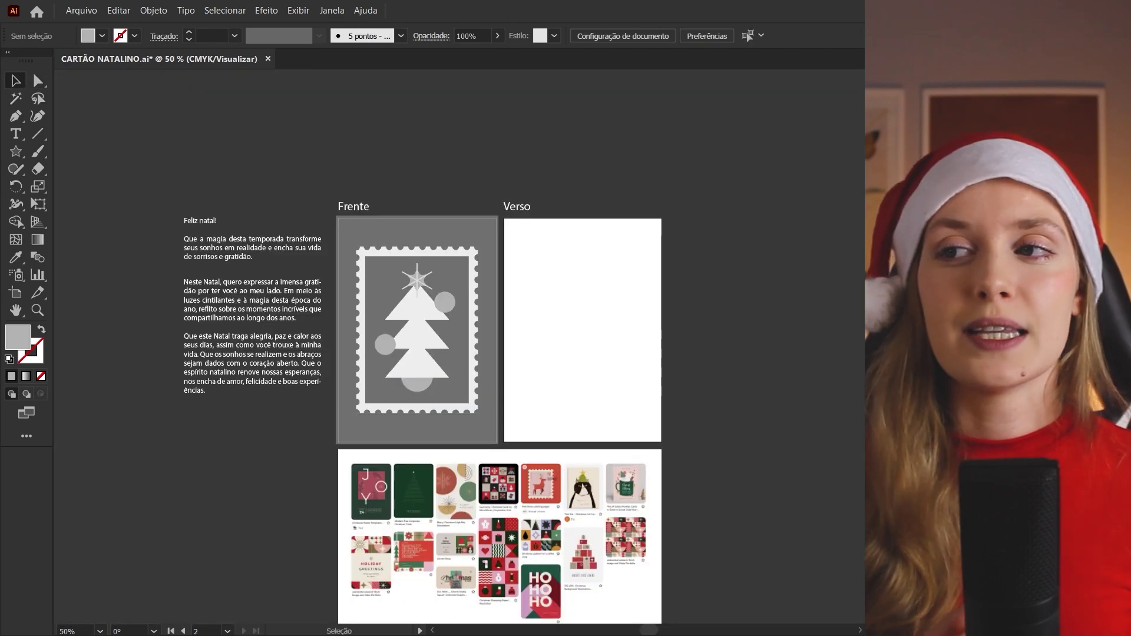
- Draw a small rounded square in the frame's upper-left area and duplicate it into an L of four squares
scroll(458, 387, up, 3)
right_click(16, 151)
click(89, 169)
mouse_move(313, 138)
mouse_down()
mouse_move(337, 161)
mouse_move(325, 195)
mouse_up()
key(v)
key(ctrl+d)
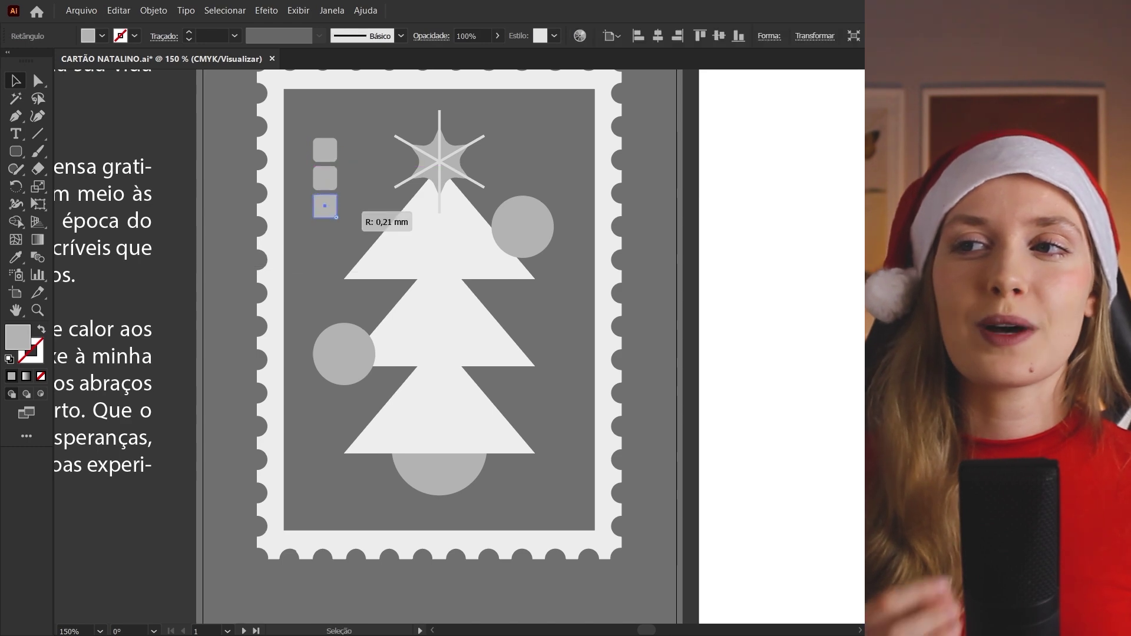
scroll(324, 208, up, 5)
drag(280, 297, 436, 299)
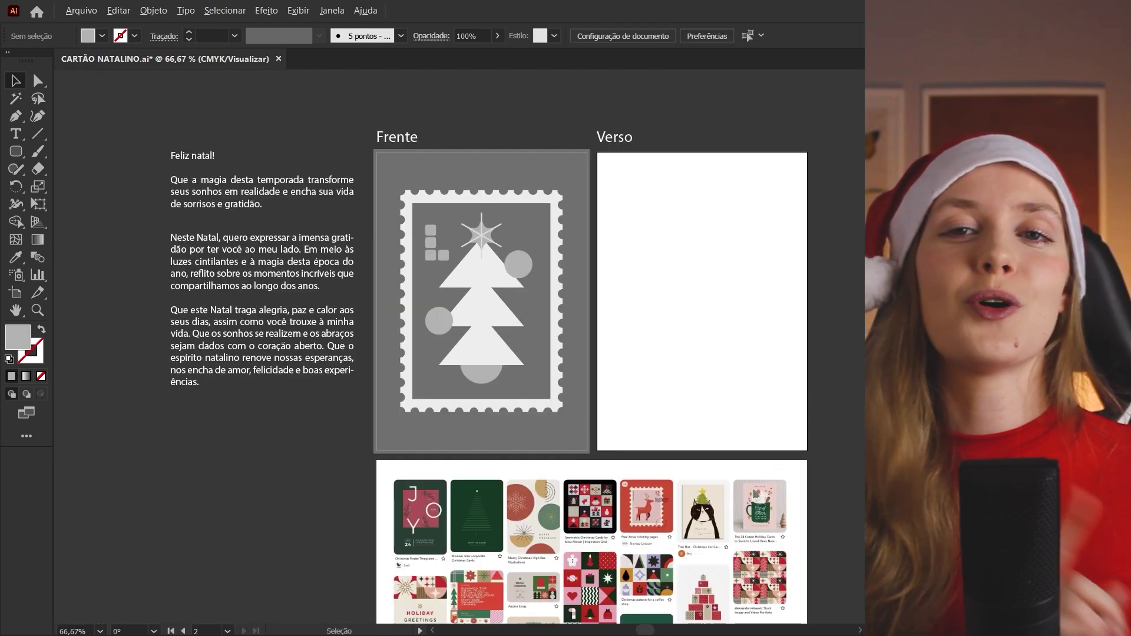
- Copy a vertical pair of the small squares to the frame's right side beside the tree's middle tier
key(ctrl+1)
drag(412, 211, 588, 335)
drag(561, 356, 561, 356)
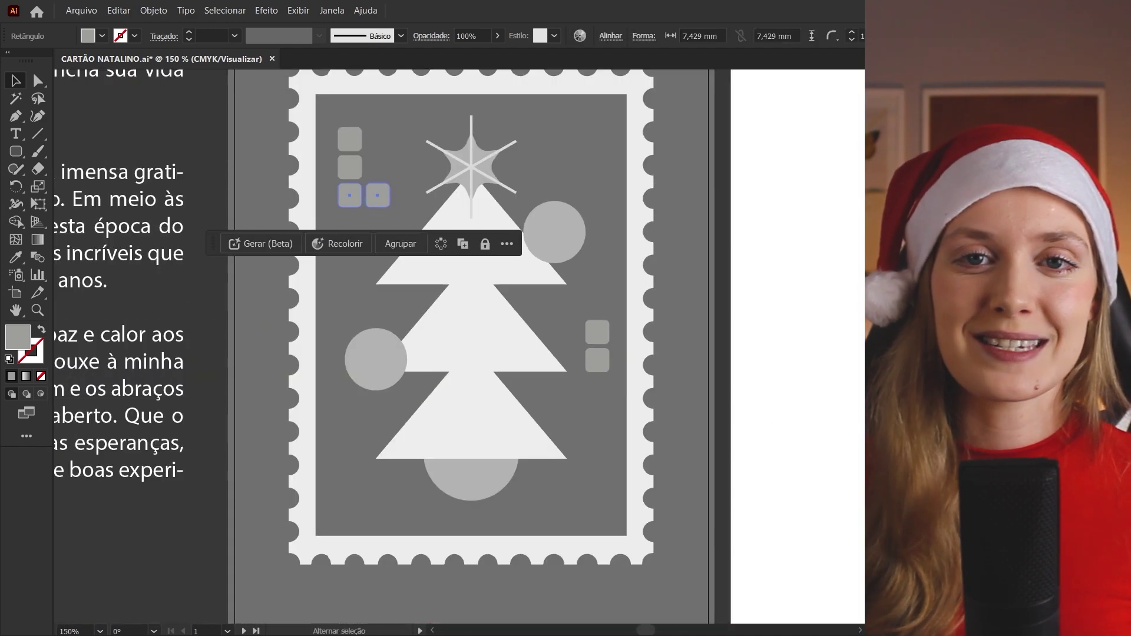
- Copy the L of squares to the frame's lower-right corner and rearrange it into a three-square corner cluster
drag(370, 193, 361, 508)
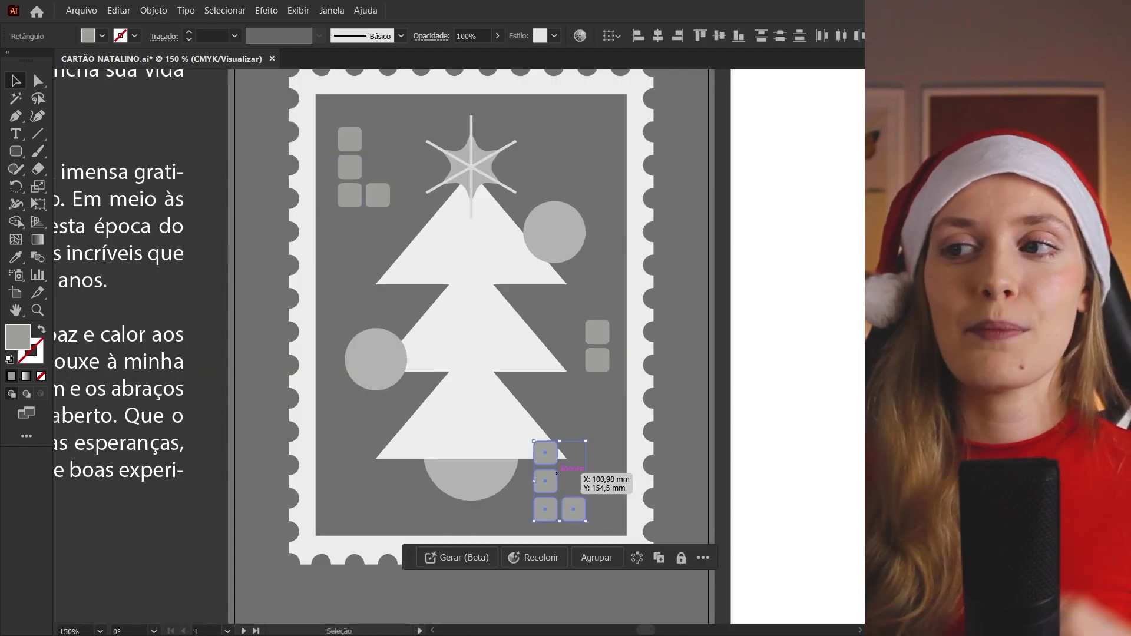
drag(569, 471, 580, 489)
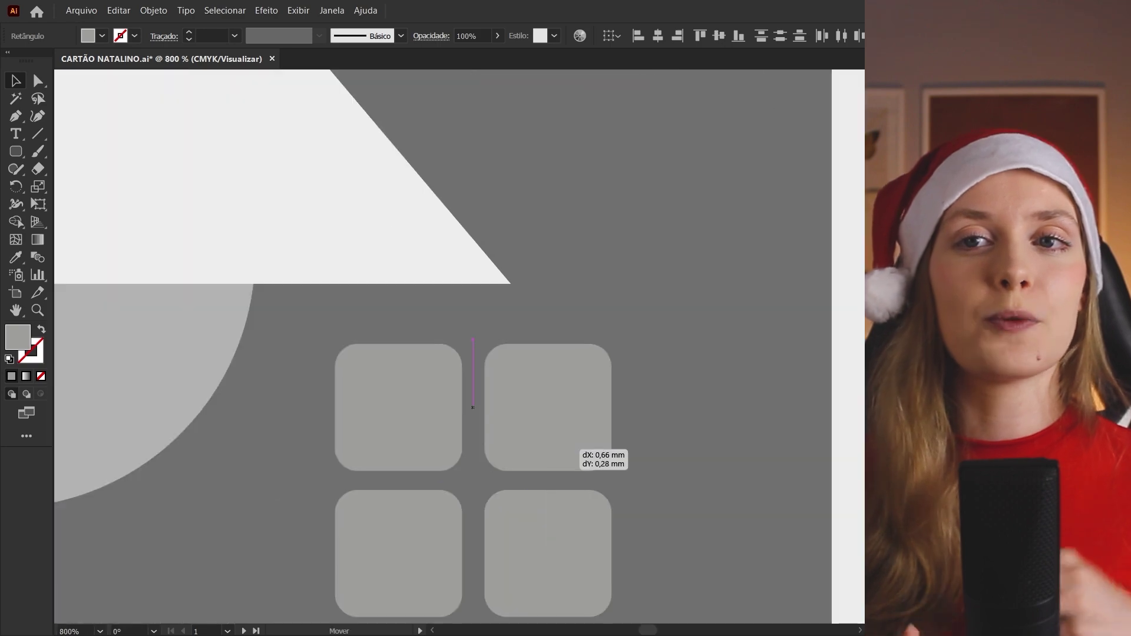
drag(575, 448, 574, 448)
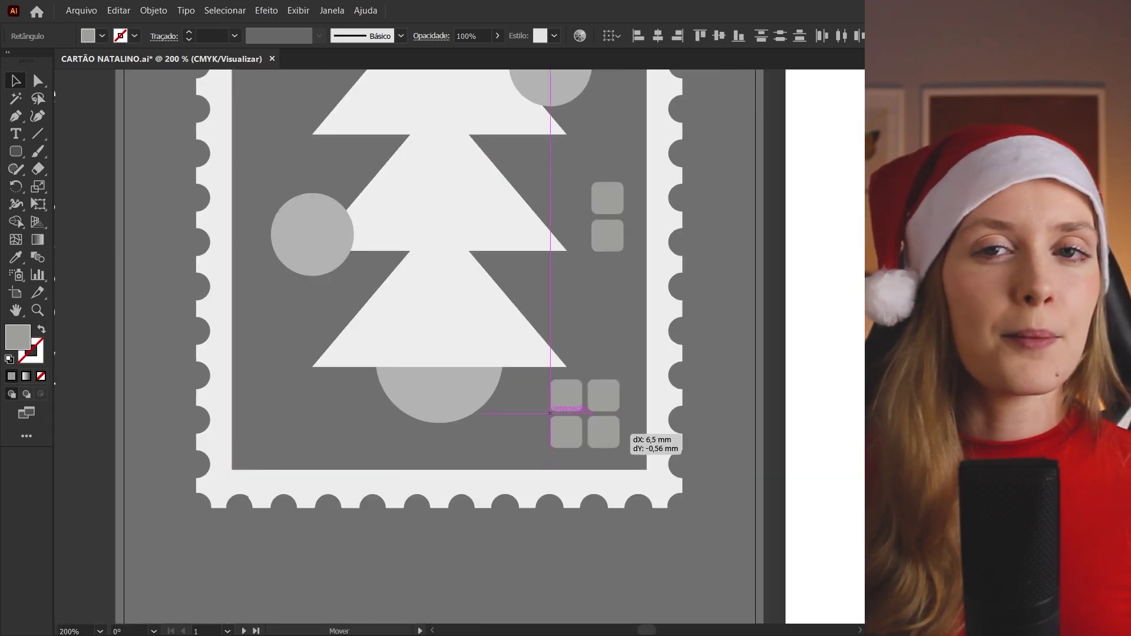
drag(550, 413, 554, 410)
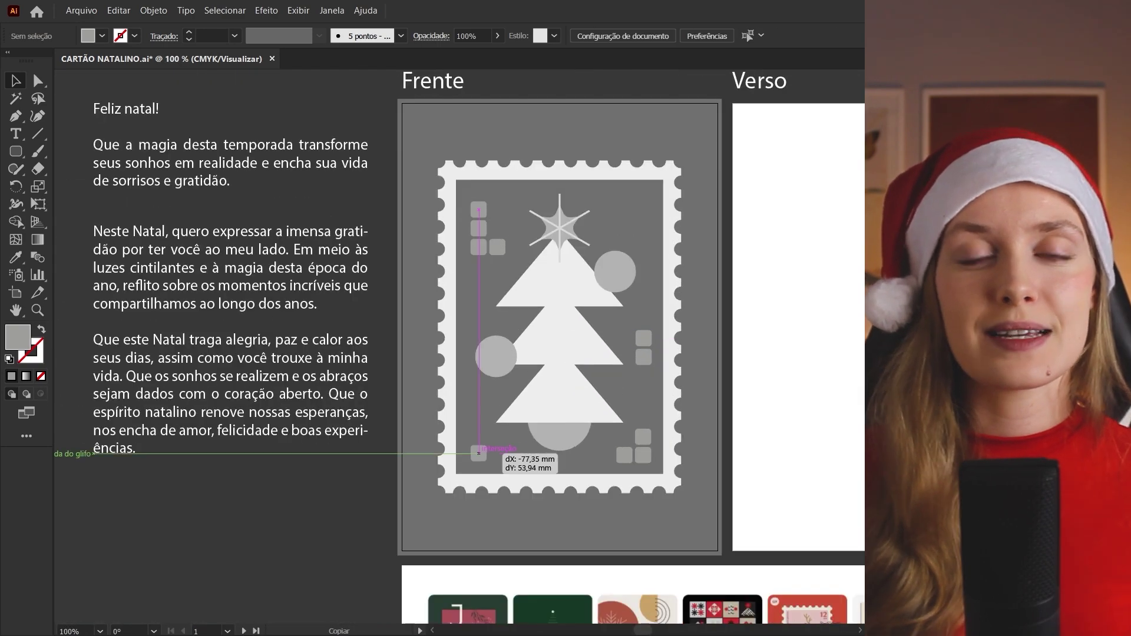
- Copy single squares into the frame's empty lower-left and upper-right corners and even out the upper squares' distance to the frame
drag(643, 456, 643, 206)
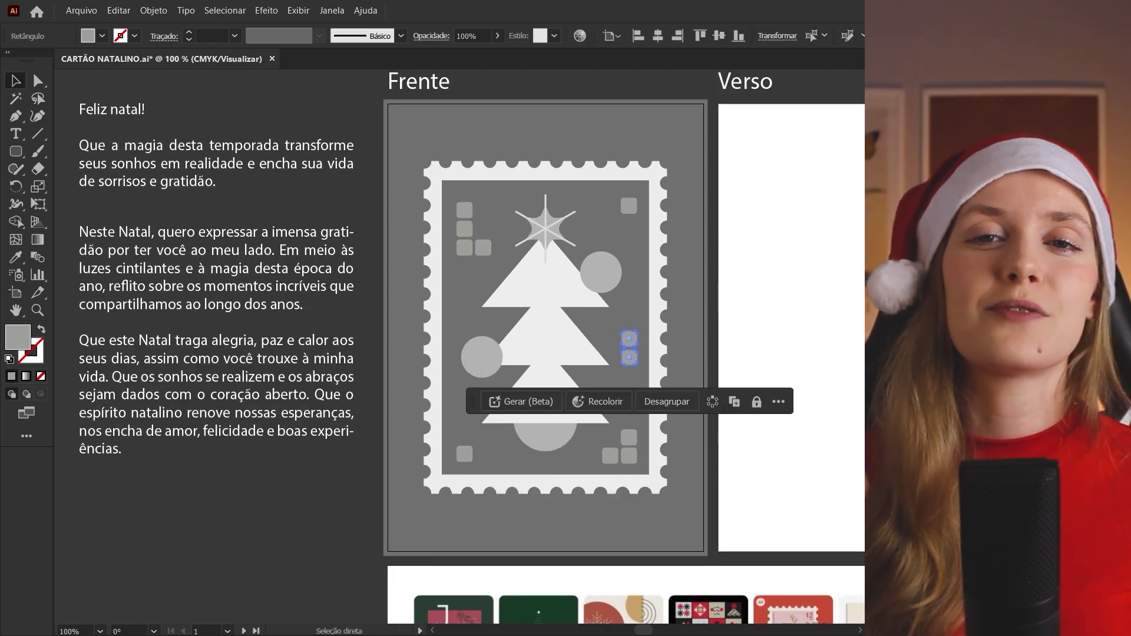
click(464, 210)
shift+click(545, 227)
click(789, 324)
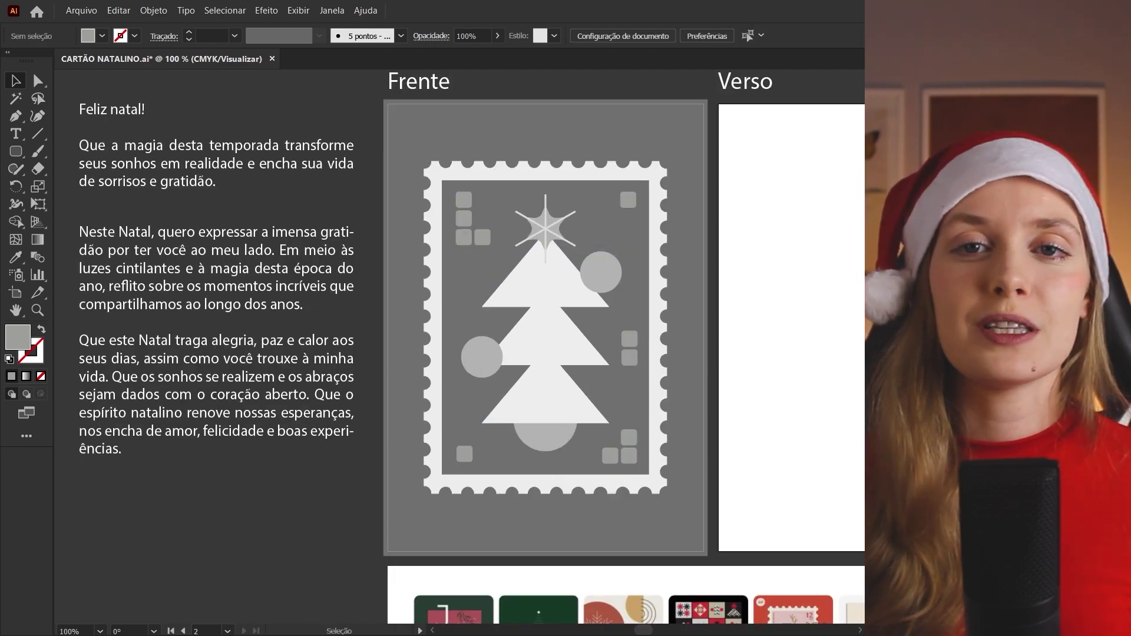
click(629, 339)
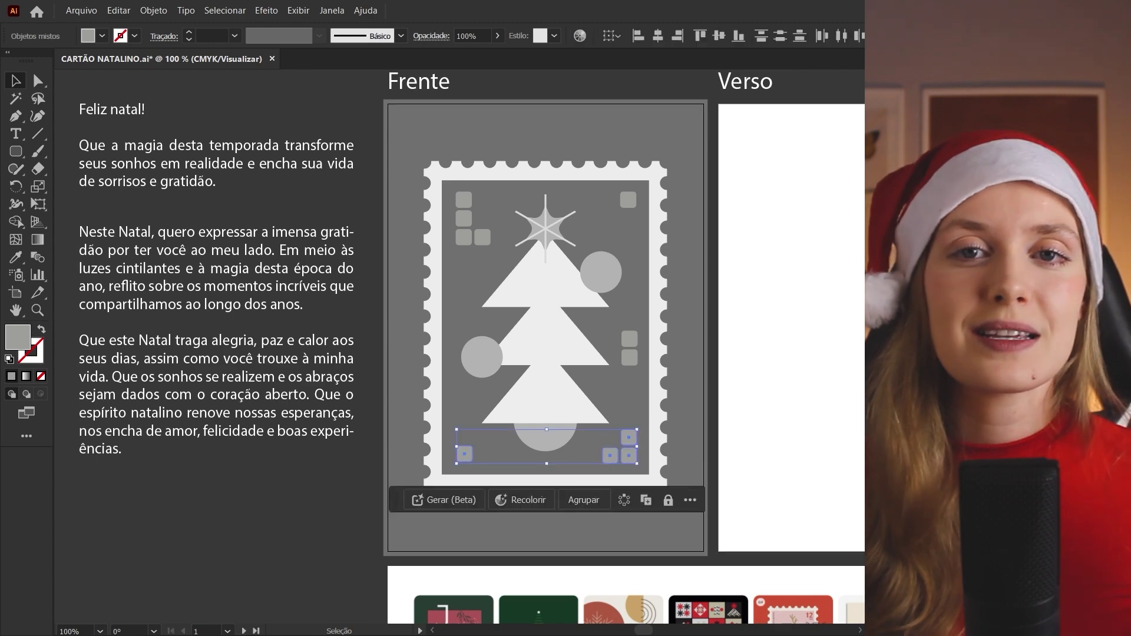
drag(448, 185, 498, 469)
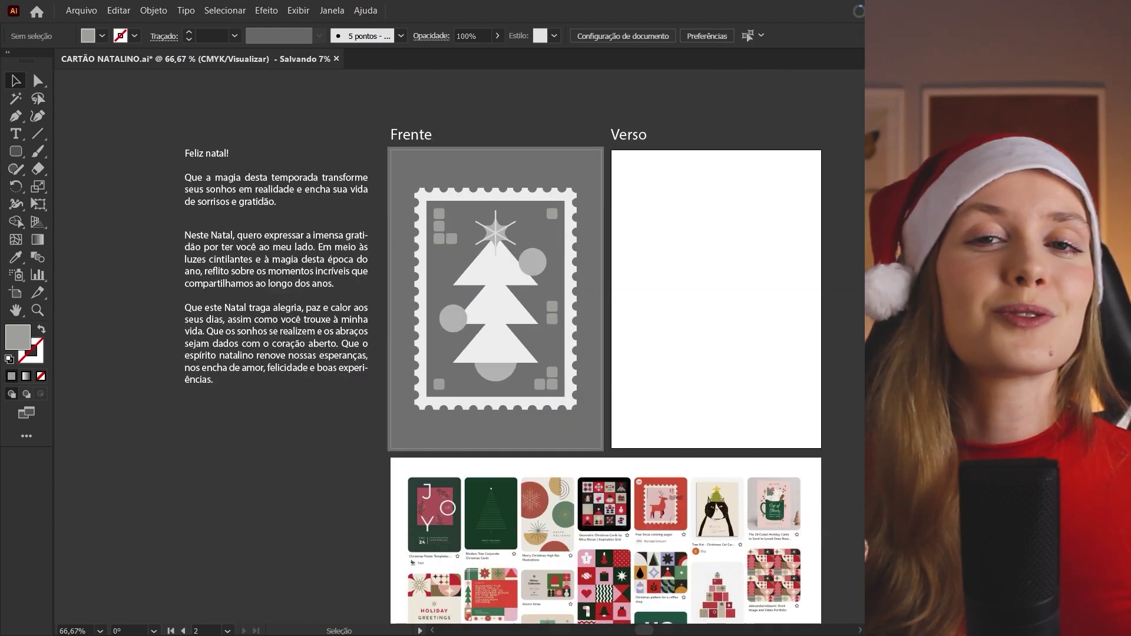
- Add the text "12" beside the treetop on the card front
scroll(459, 330, down, 3)
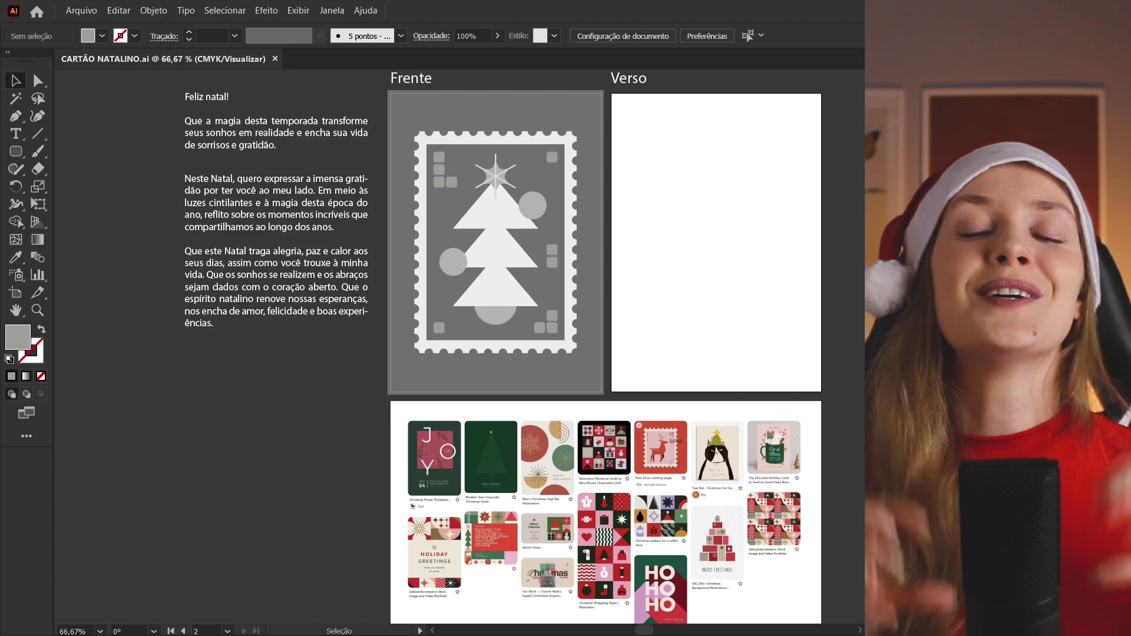
scroll(501, 347, up, 1)
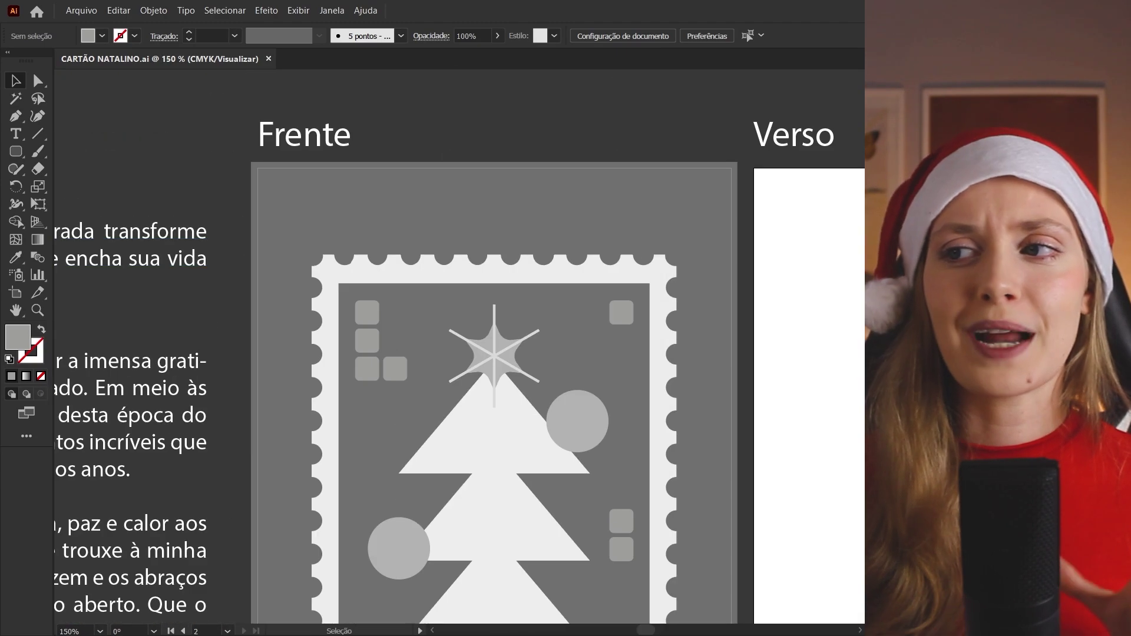
key(t)
click(579, 354)
text(12)
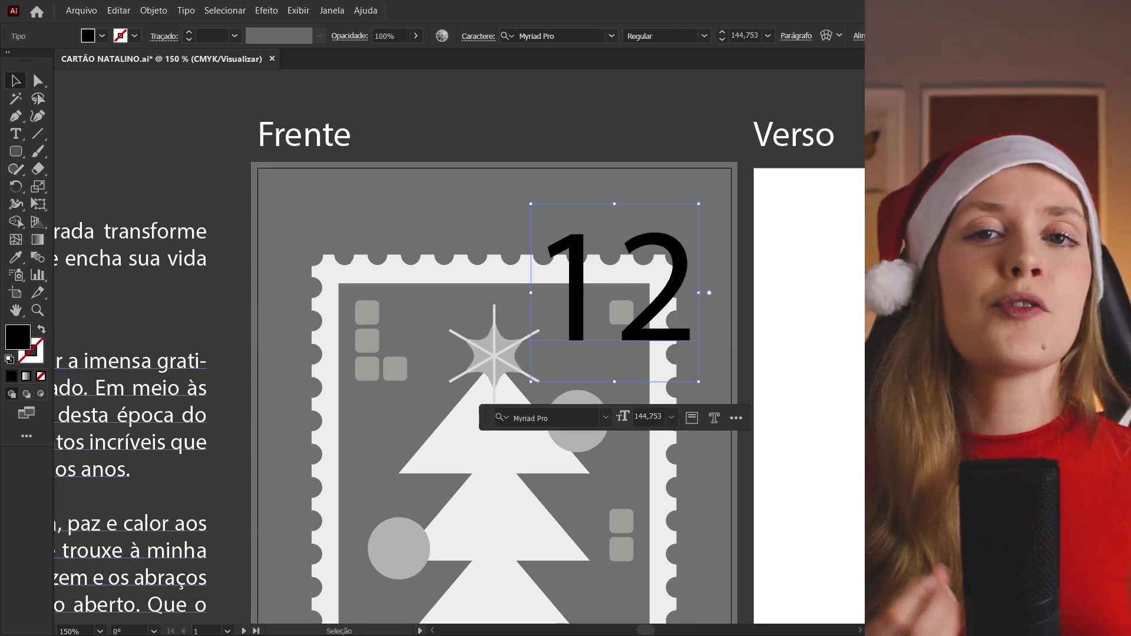
- Try out different fonts on the "12" and apply Roster Bold
key(Down)
key(Down)
key(Down)
key(Down)
key(Down)
key(Down)
key(Down)
key(Down)
key(Down)
key(Down)
key(Down)
key(Down)
key(Down)
key(Down)
key(Down)
key(Down)
key(Down)
key(Down)
key(Down)
key(Down)
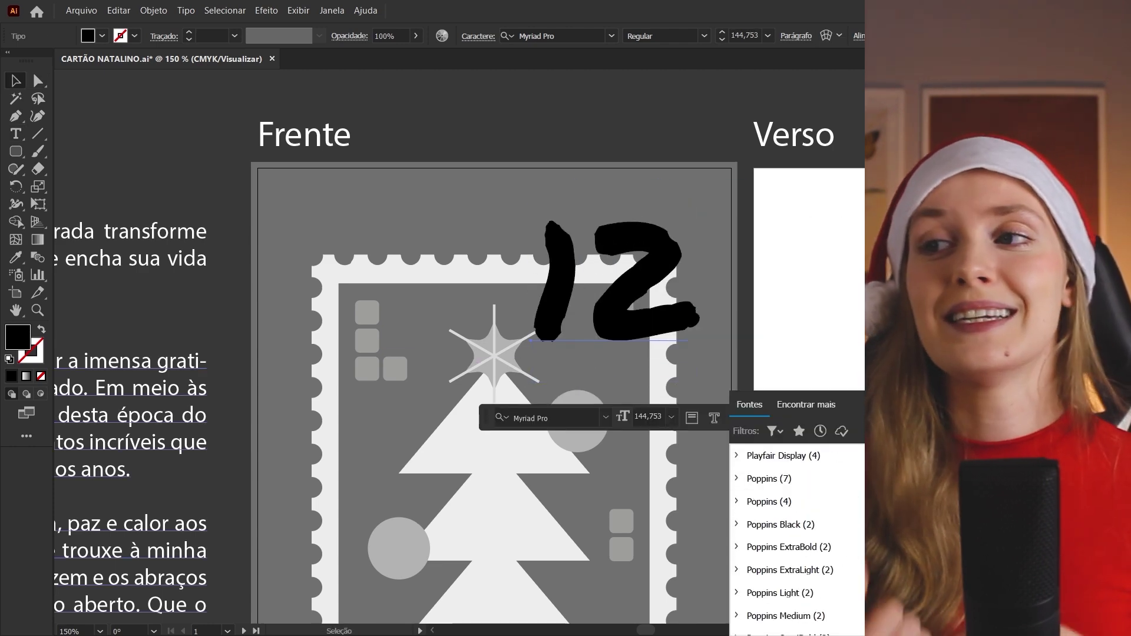
key(Down)
key(Up)
key(Up)
key(Up)
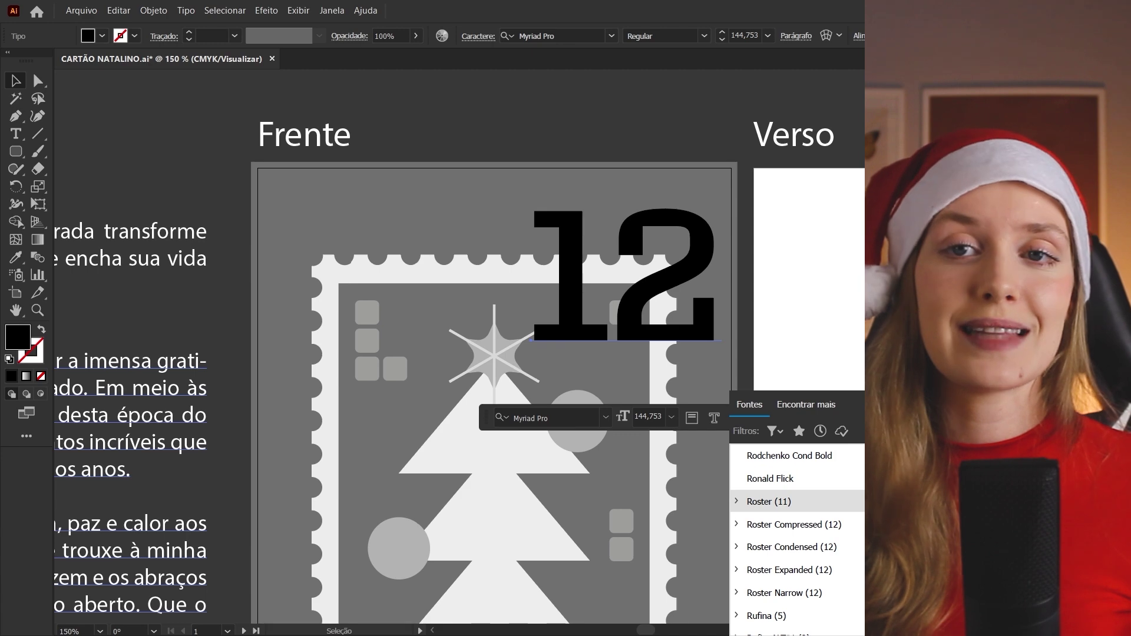
key(Return)
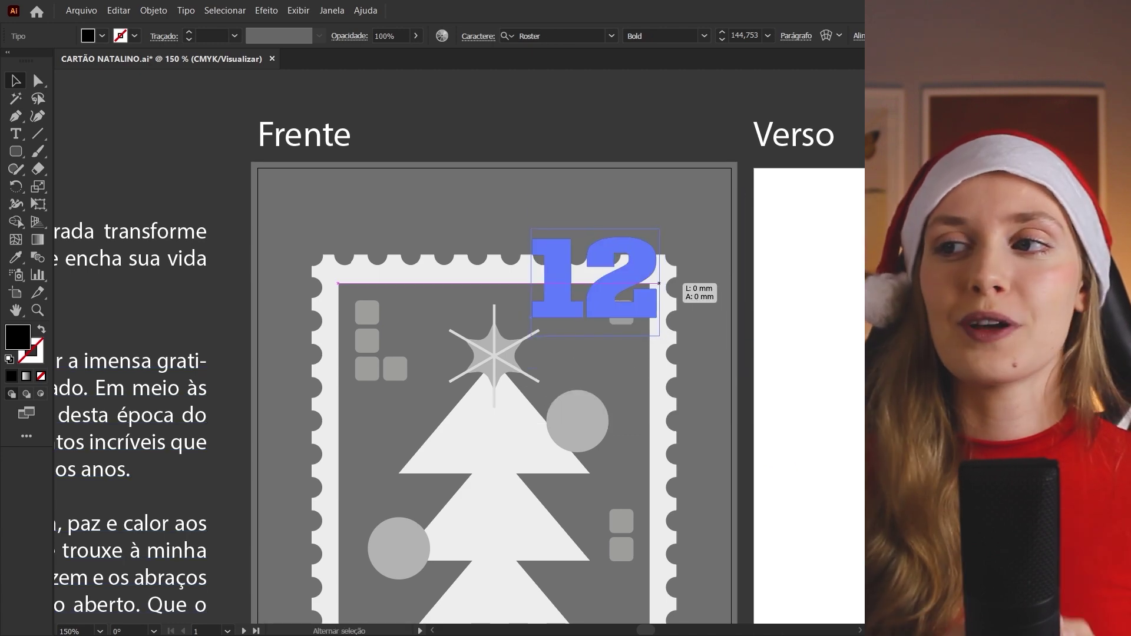
- Shrink the "12" to about 88 pt and add a smaller "DEZ" right-aligned beneath it, made from a copy of the number
drag(648, 301, 664, 393)
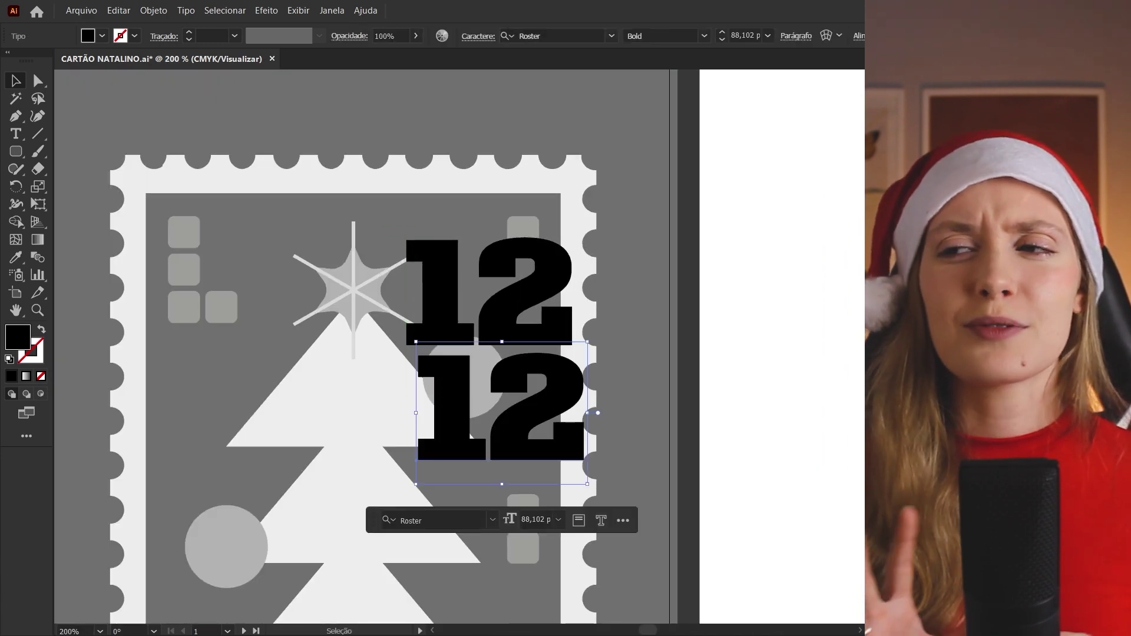
text(dez)
key(BackSpace)
key(BackSpace)
key(BackSpace)
text(DEZ)
drag(416, 423, 422, 418)
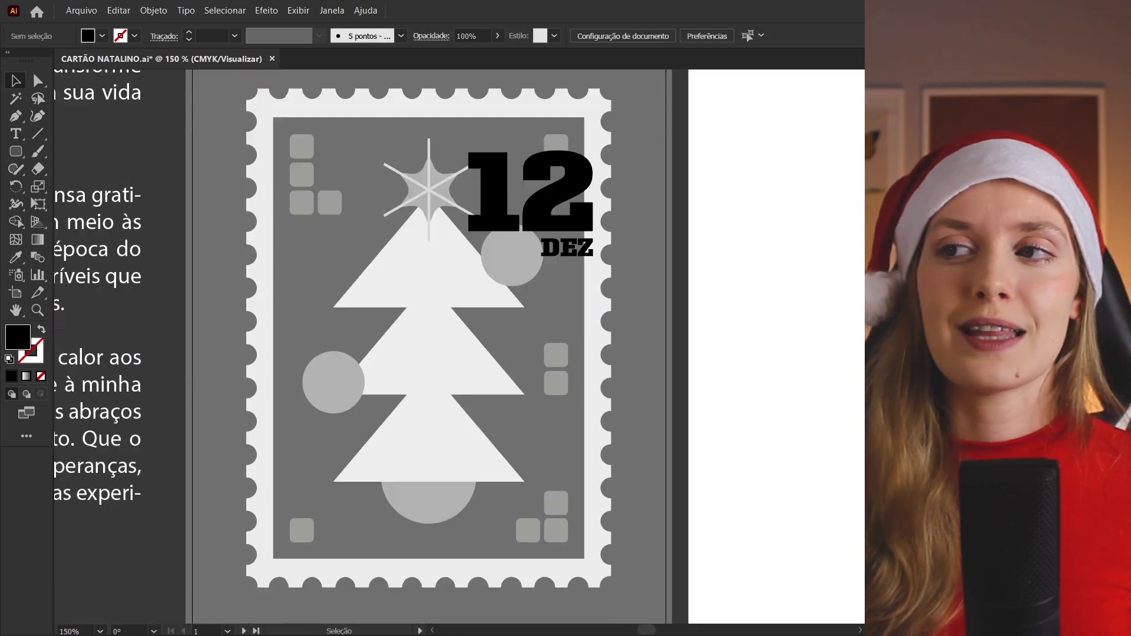
- Place "DEZ" on the tree's left ornament and scale the "12" down to fit inside the right ornament
scroll(541, 256, up, 1)
drag(541, 256, 348, 433)
click(530, 236)
drag(592, 193, 524, 264)
drag(537, 306, 534, 304)
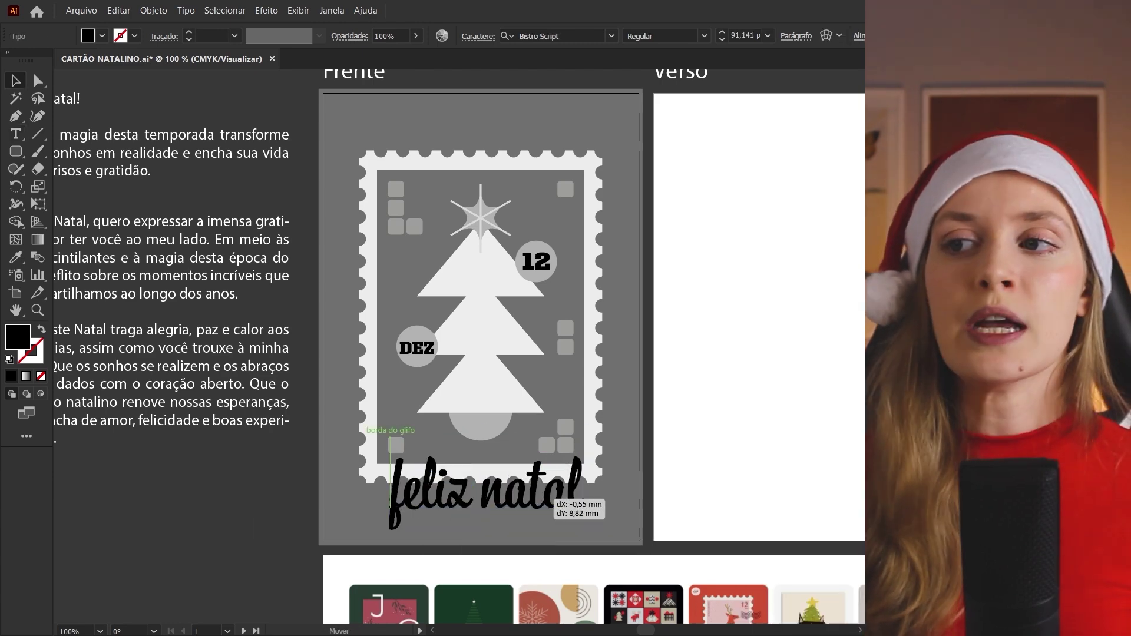
- Try out different fonts on the "feliz natal" greeting and apply Permanent Marker Regular
key(Down)
key(Down)
key(Down)
key(Down)
key(Down)
key(Down)
key(Down)
key(Down)
key(Down)
key(Down)
key(Down)
key(Down)
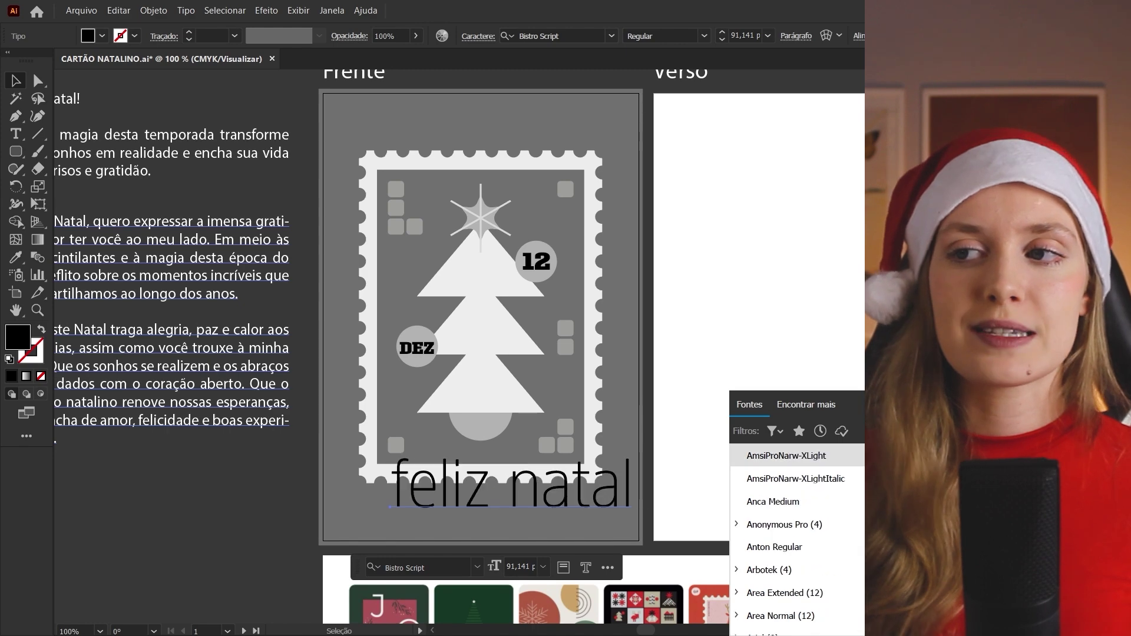
key(Down)
key(Down)
key(Down)
key(Down)
key(Down)
key(Down)
key(Down)
key(Down)
key(Down)
key(Down)
key(Down)
key(Down)
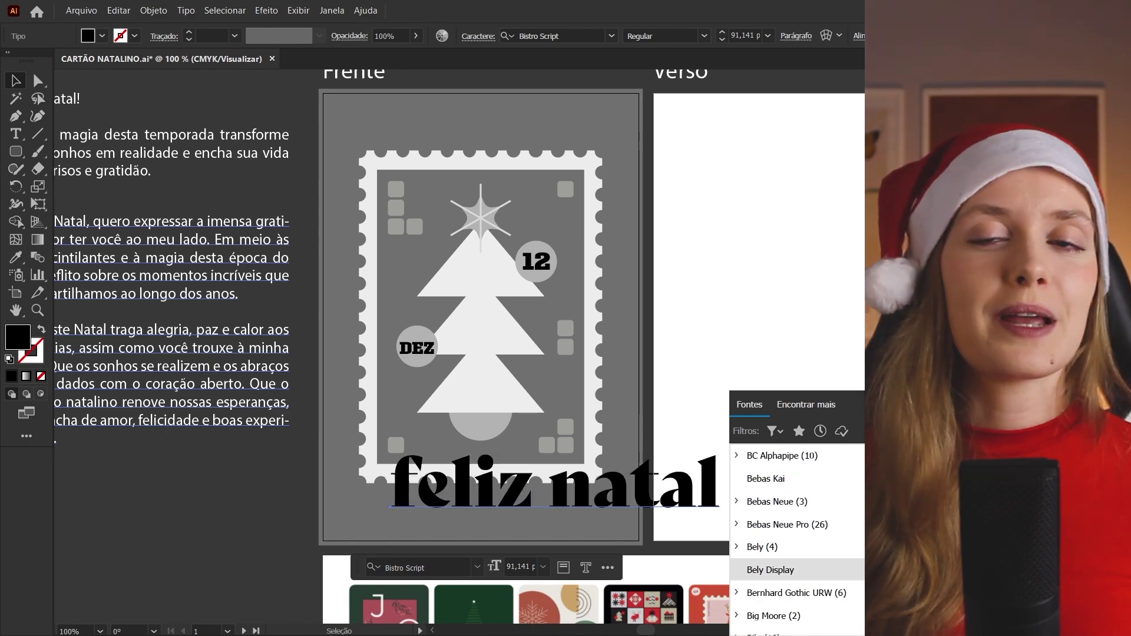
key(Down)
key(Down)
key(Down)
key(Down)
key(Down)
key(Down)
key(Down)
key(Down)
key(Down)
key(Down)
key(Down)
key(Down)
key(Down)
key(Down)
key(Down)
key(Down)
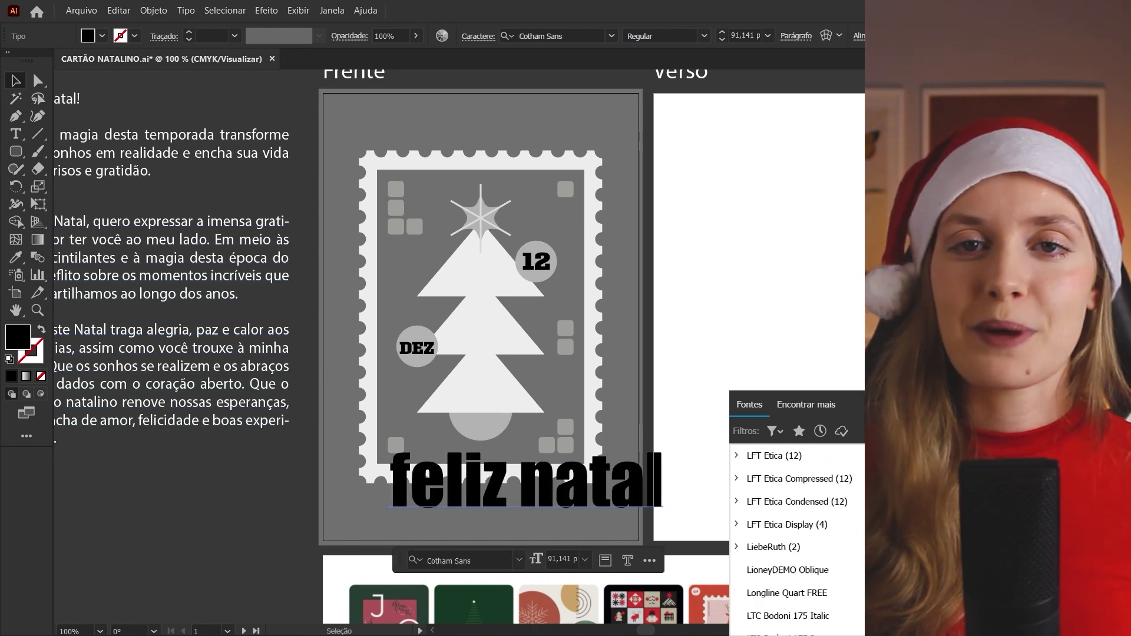
key(Down)
key(Down)
key(Down)
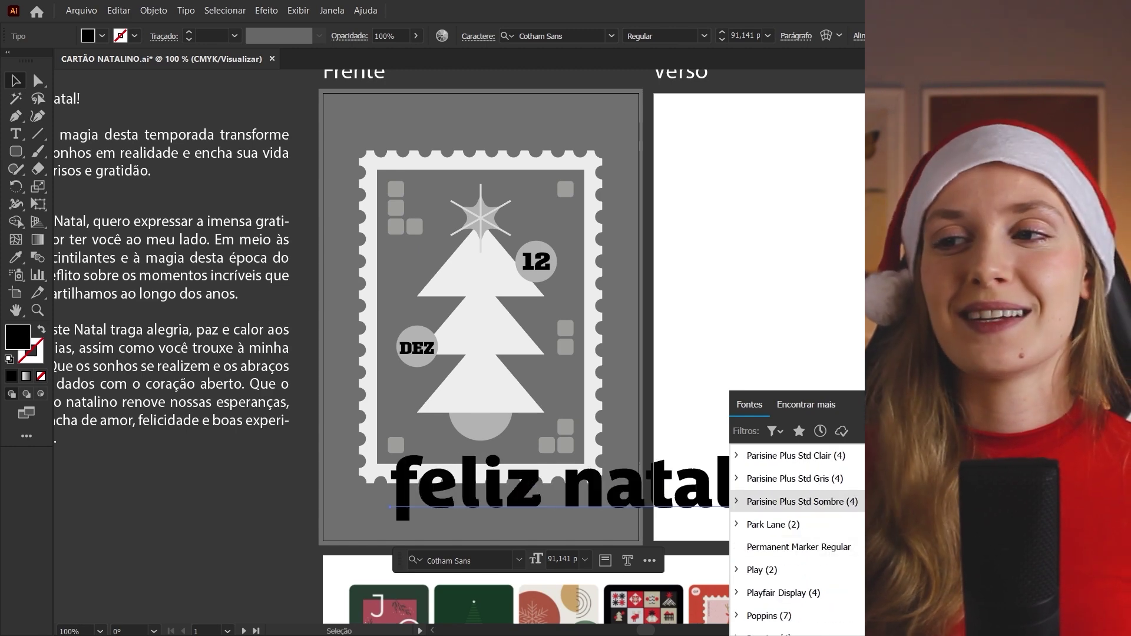
key(Return)
- Make the greeting read "FELIZ NATAL!" and scale it to the stamp frame's width, about 56.86 pt, directly below the frame
drag(760, 529, 589, 511)
key(ctrl+shift+a)
key(t)
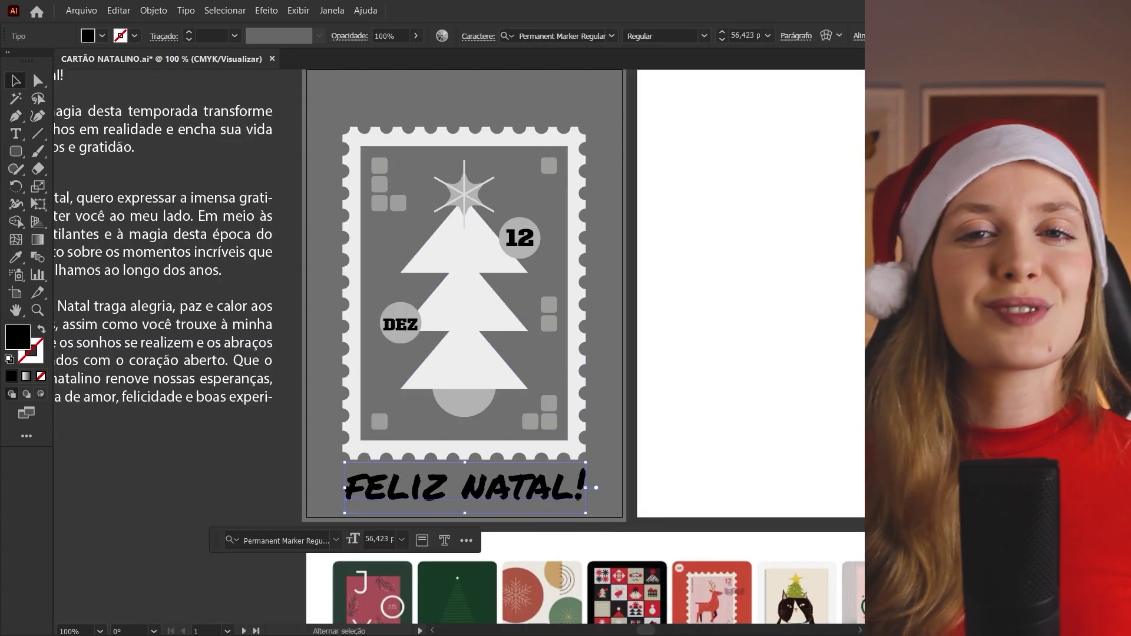
drag(586, 489, 358, 493)
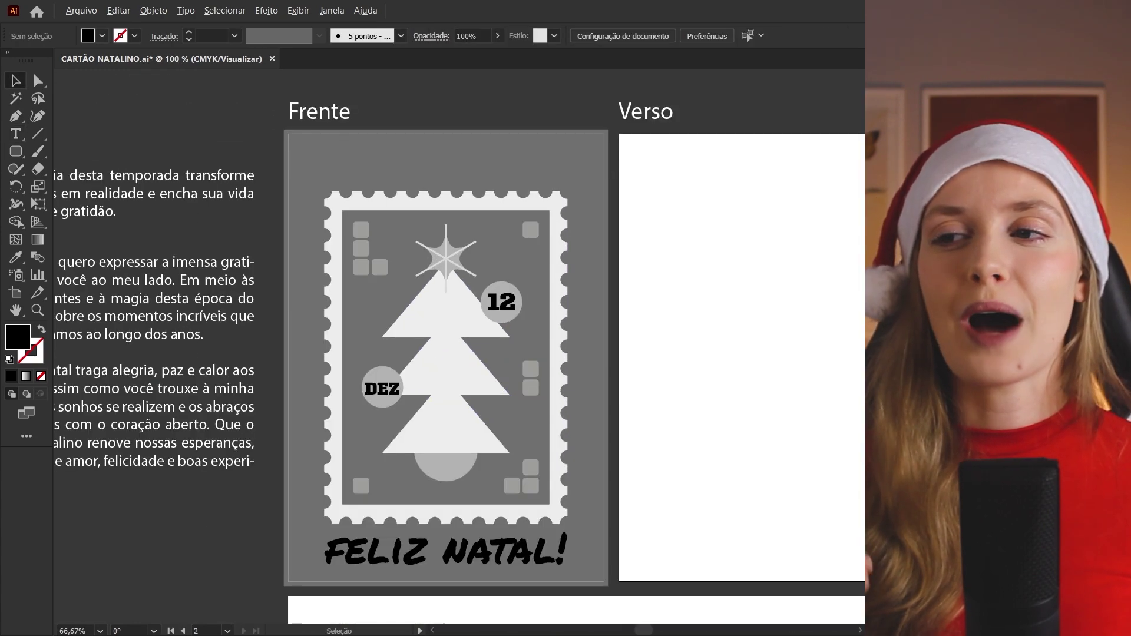
- Move the stamp frame with all its artwork up on the card front and bring the greeting up close beneath it
key(ctrl+a)
key(ctrl+shift+a)
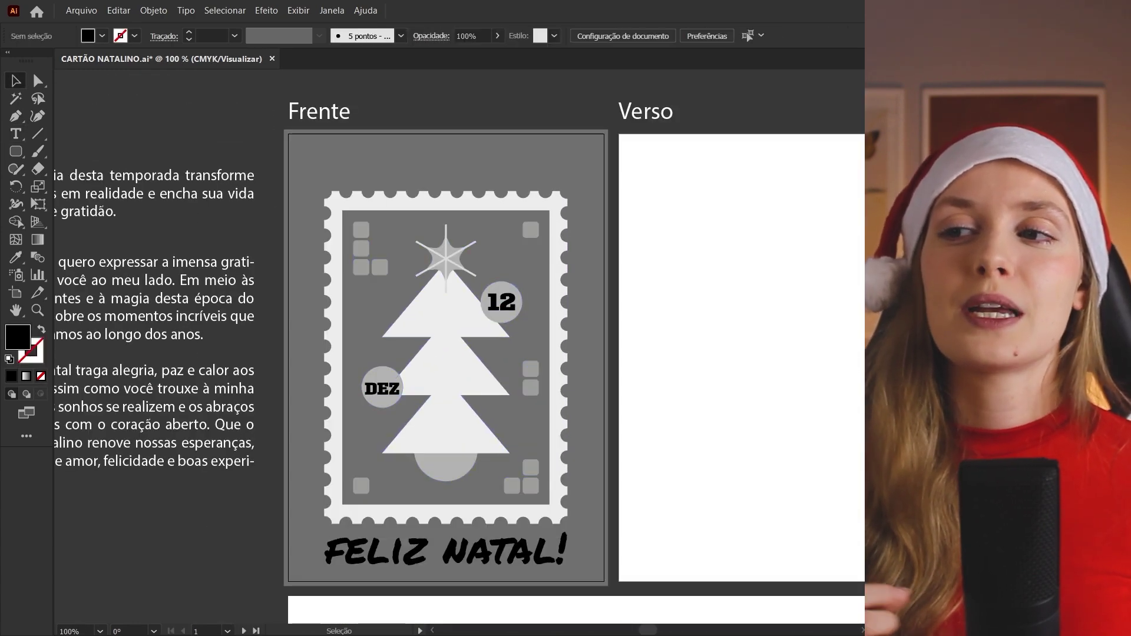
drag(447, 354, 446, 327)
click(447, 548)
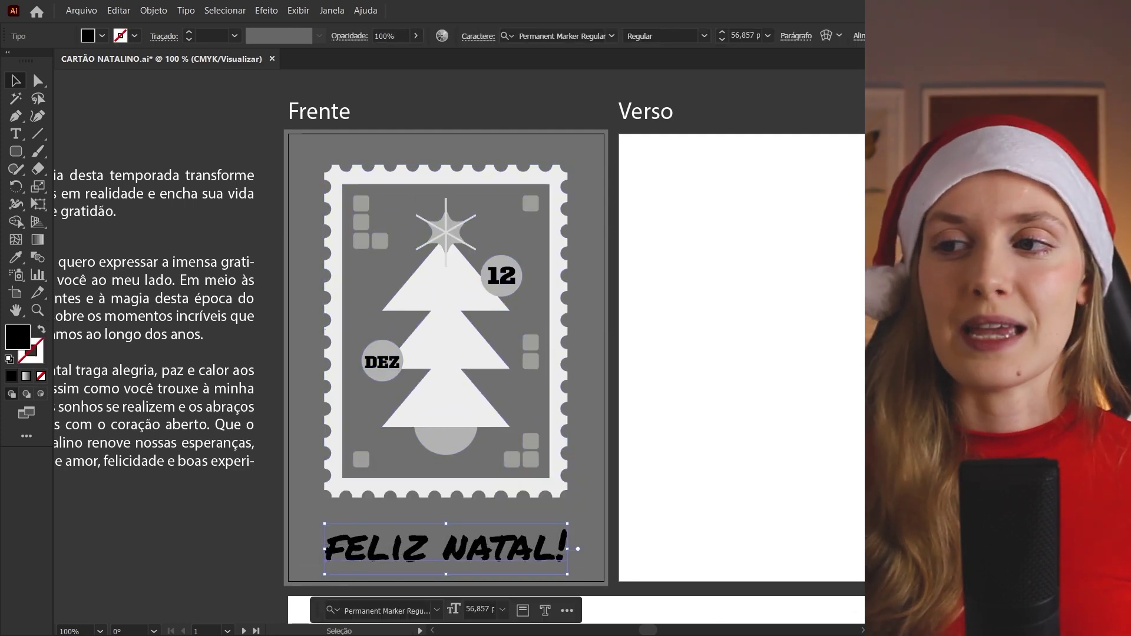
drag(446, 540, 446, 525)
key(ctrl+shift+a)
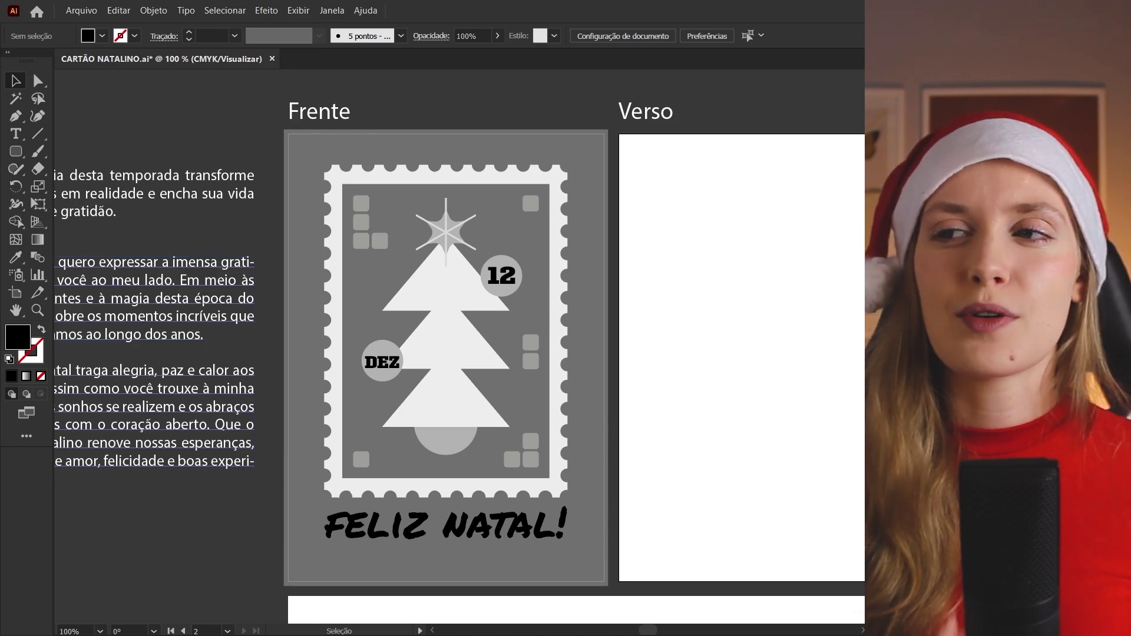
- Enlarge the stamp artwork together with the greeting to about 117 × 180 mm and shift it slightly up on the front
scroll(460, 324, down, 1)
key(ctrl+a)
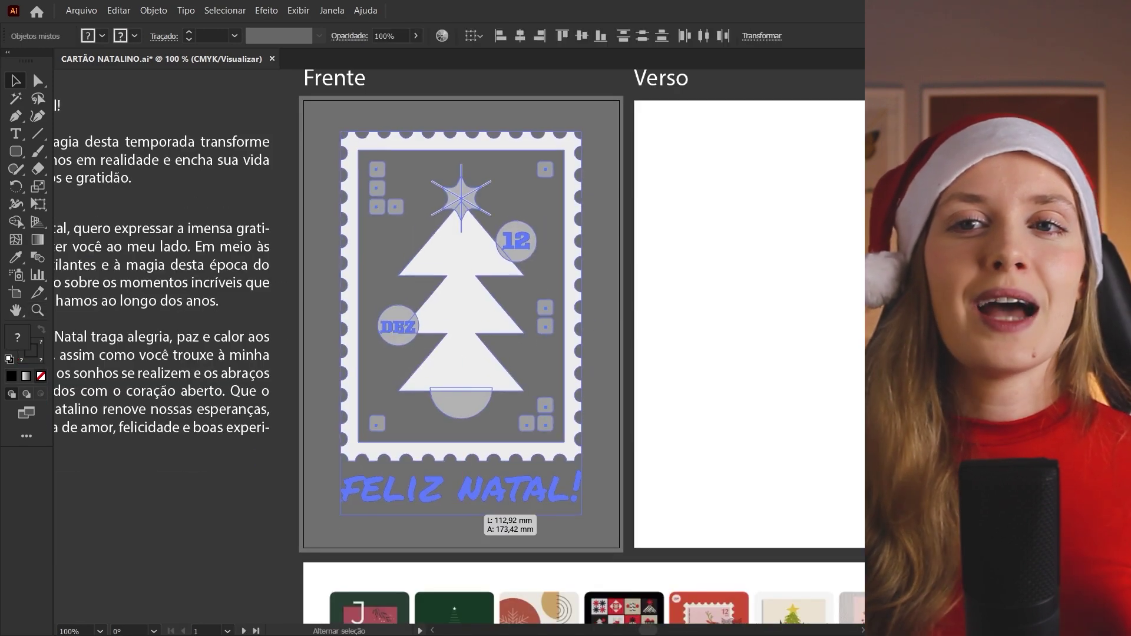
key(ctrl+shift+a)
scroll(459, 295, down, 1)
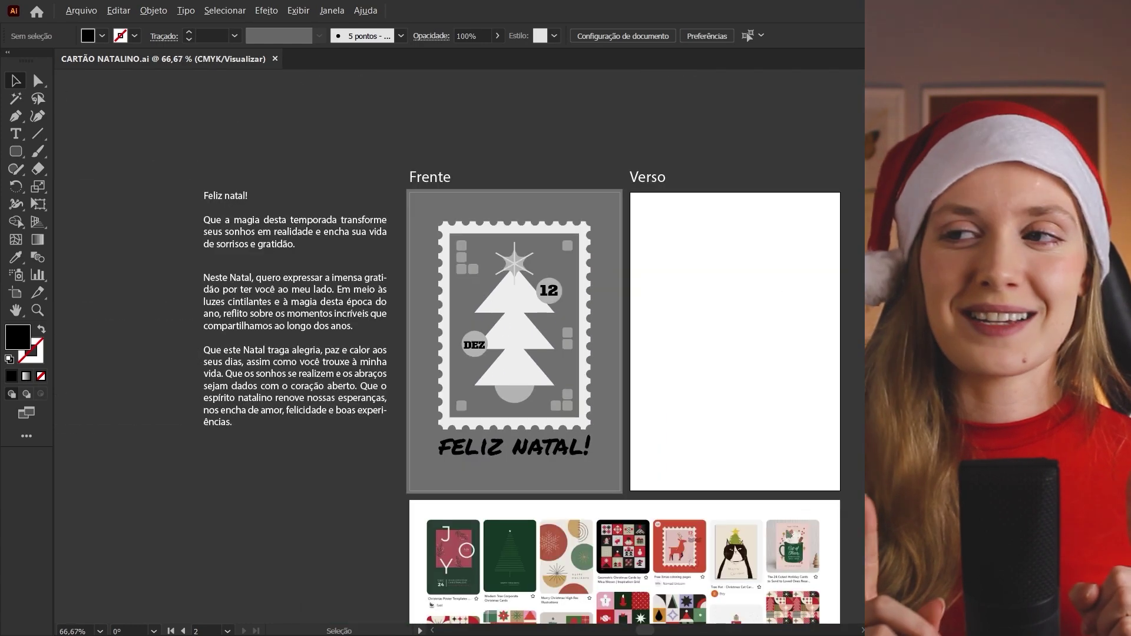
key(ctrl+a)
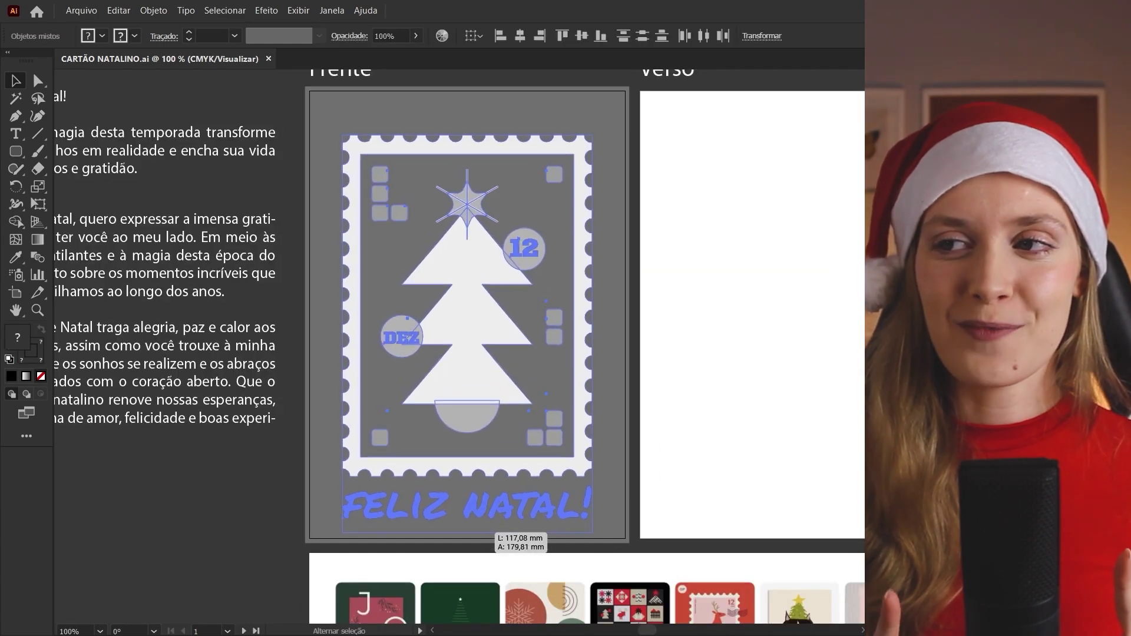
drag(471, 518, 471, 510)
key(ctrl+shift+a)
- Nudge the "DEZ" ornament slightly down beside the tree and select the small decorative squares in the stamp
click(467, 307)
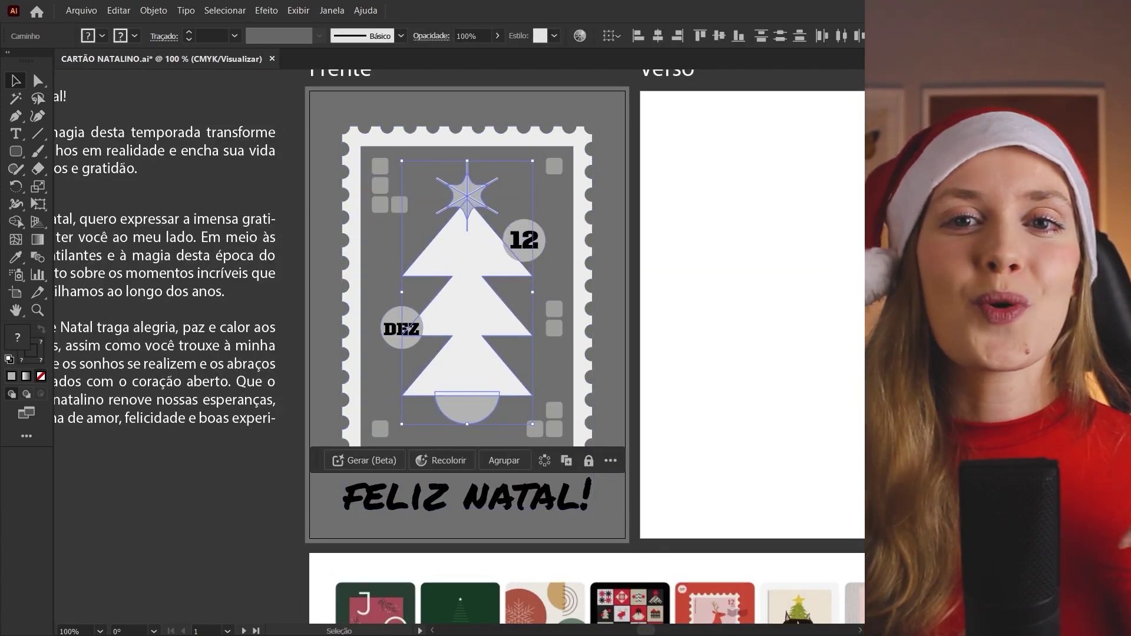
click(523, 240)
key(ctrl+shift+a)
click(401, 328)
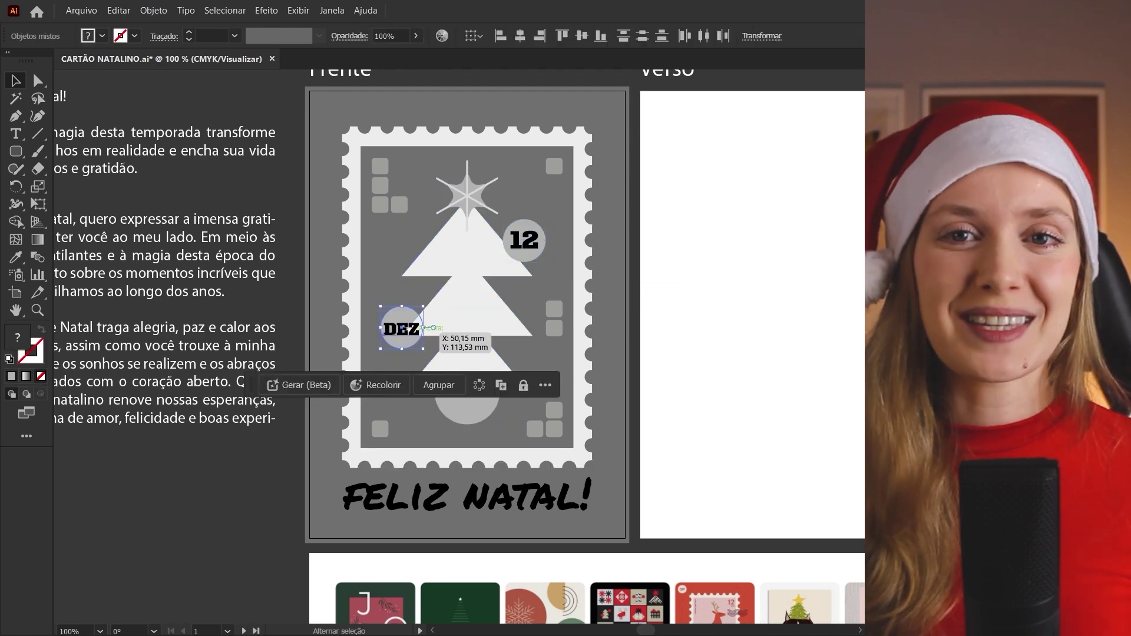
key(a)
click(554, 310)
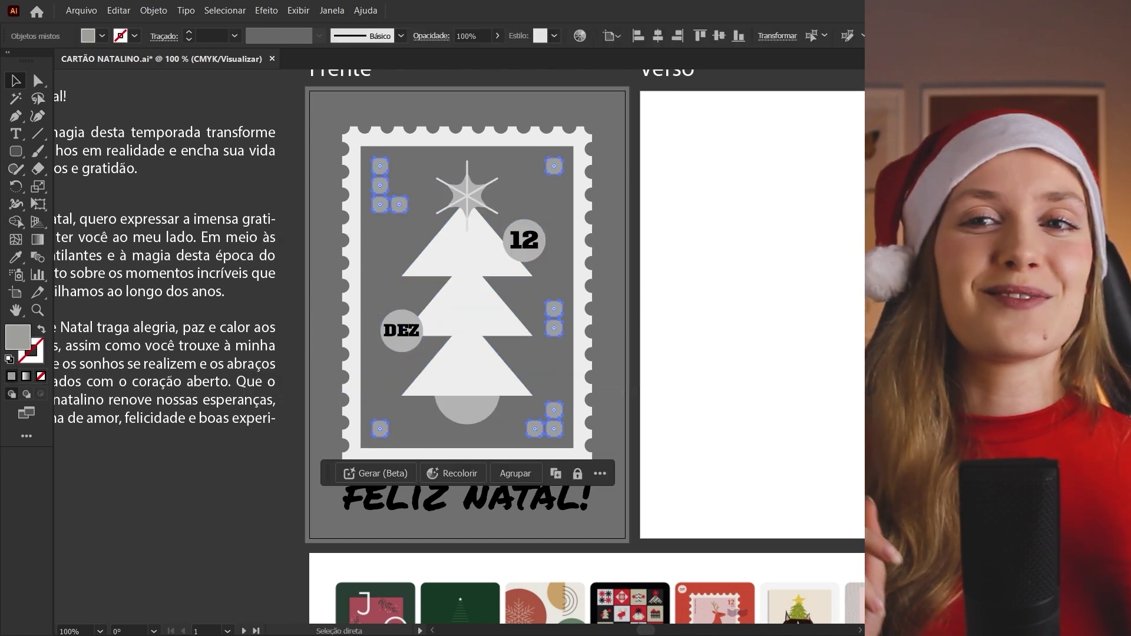
key(ctrl+shift+a)
- Cover the whole Verso artboard, bleed included, with a light grey rectangle
key(ctrl+minus)
key(m)
drag(492, 126, 706, 427)
key(v)
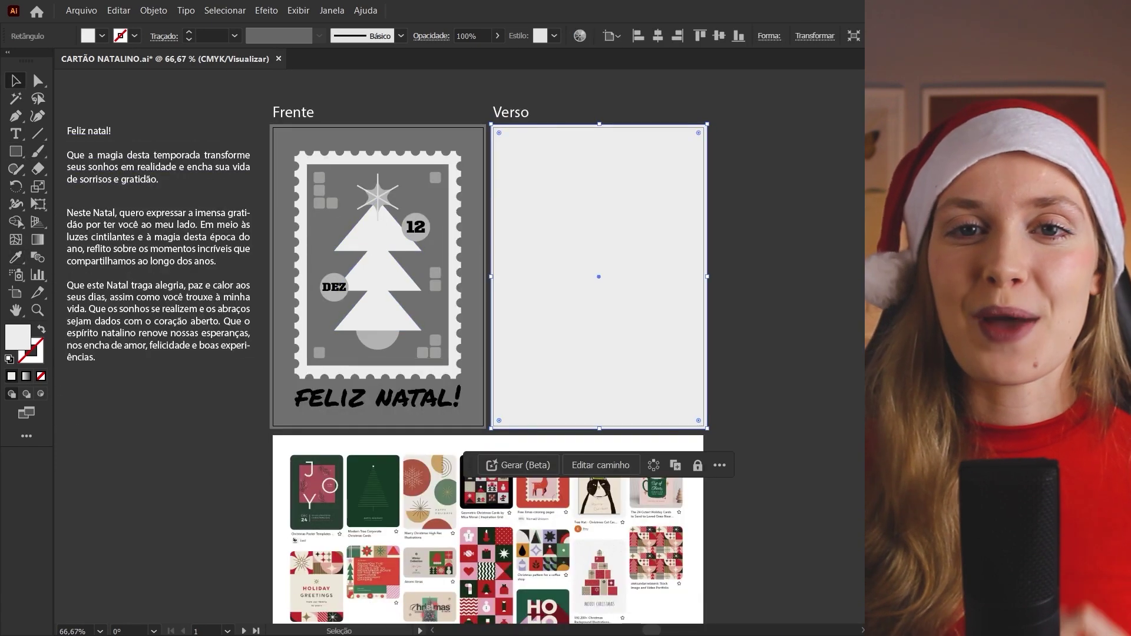
key(ctrl+shift+a)
- Place the two-paragraph "Neste Natal" message on the Verso artboard and format it in dark grey Neo Sans Regular at 16 pt
key(ctrl+plus)
key(ctrl+minus)
drag(618, 323, 610, 323)
key(ctrl+plus)
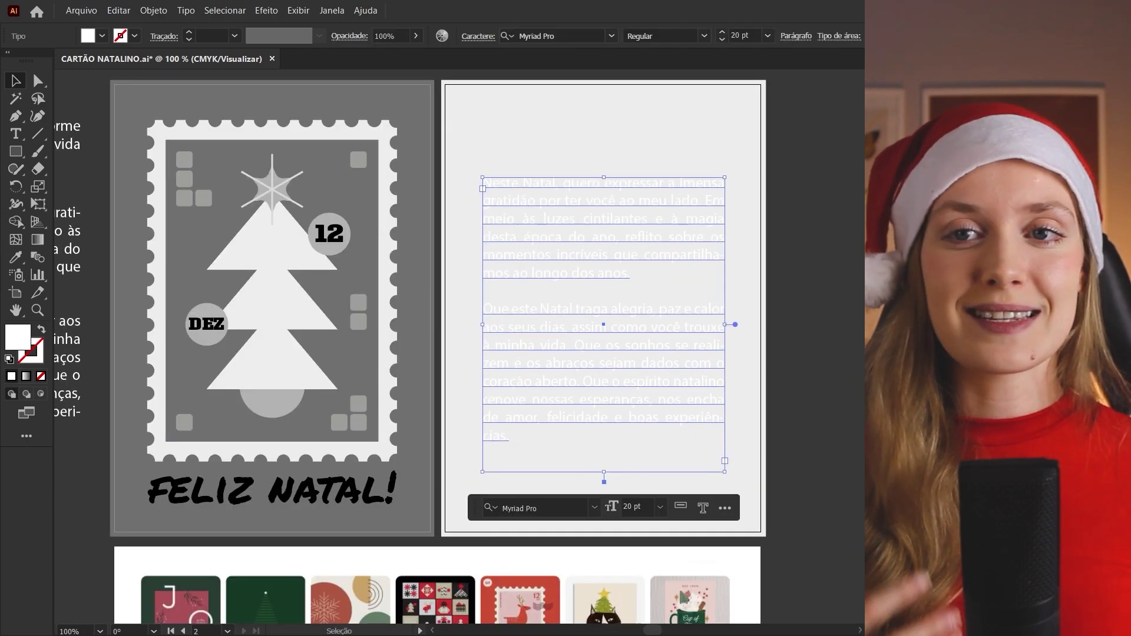
click(794, 352)
click(595, 507)
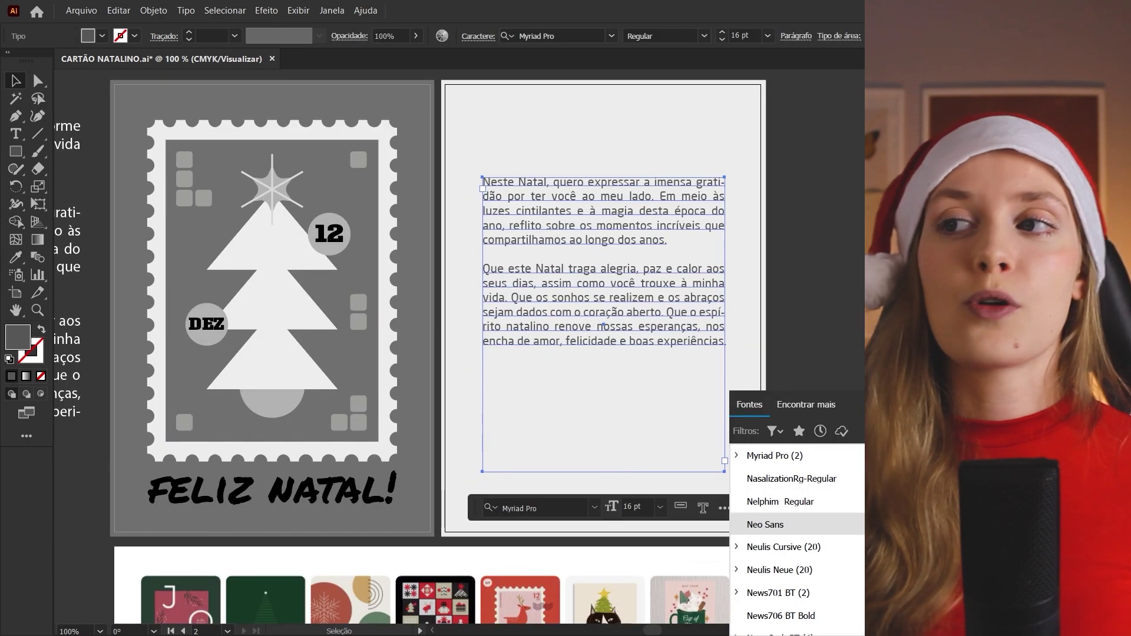
click(761, 491)
click(339, 241)
double_click(329, 234)
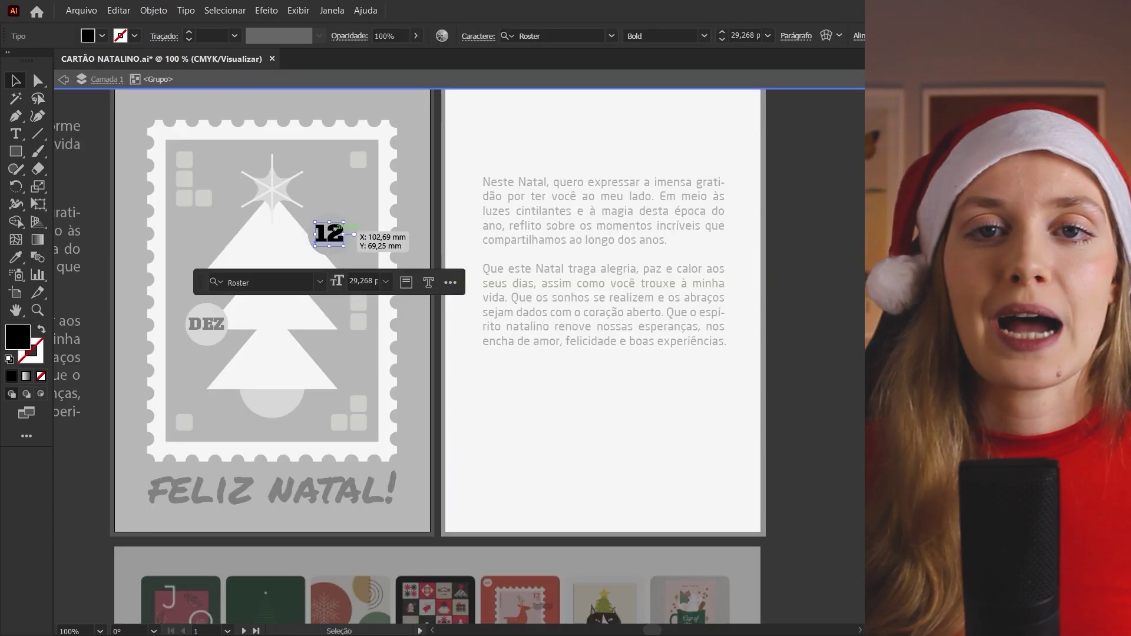
click(263, 281)
text(neo)
key(Escape)
key(Escape)
- Insert the "Que a magia desta temporada" paragraph above the message on the back and set all its text in Neo Sans Regular at 14 pt
key(ctrl+minus)
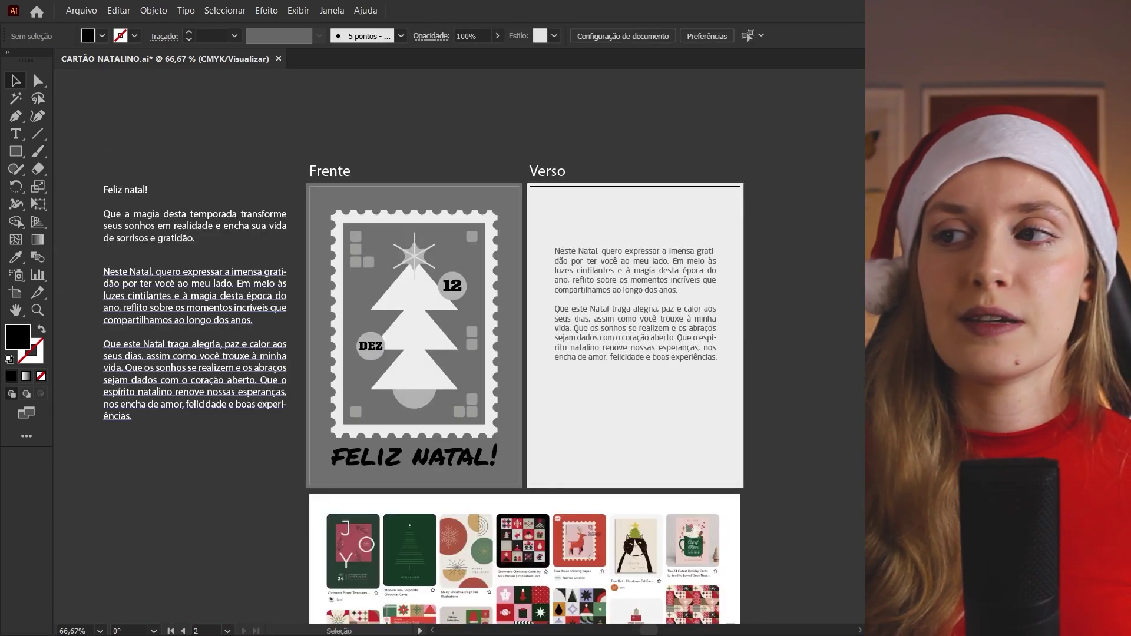
click(556, 252)
key(ctrl+v)
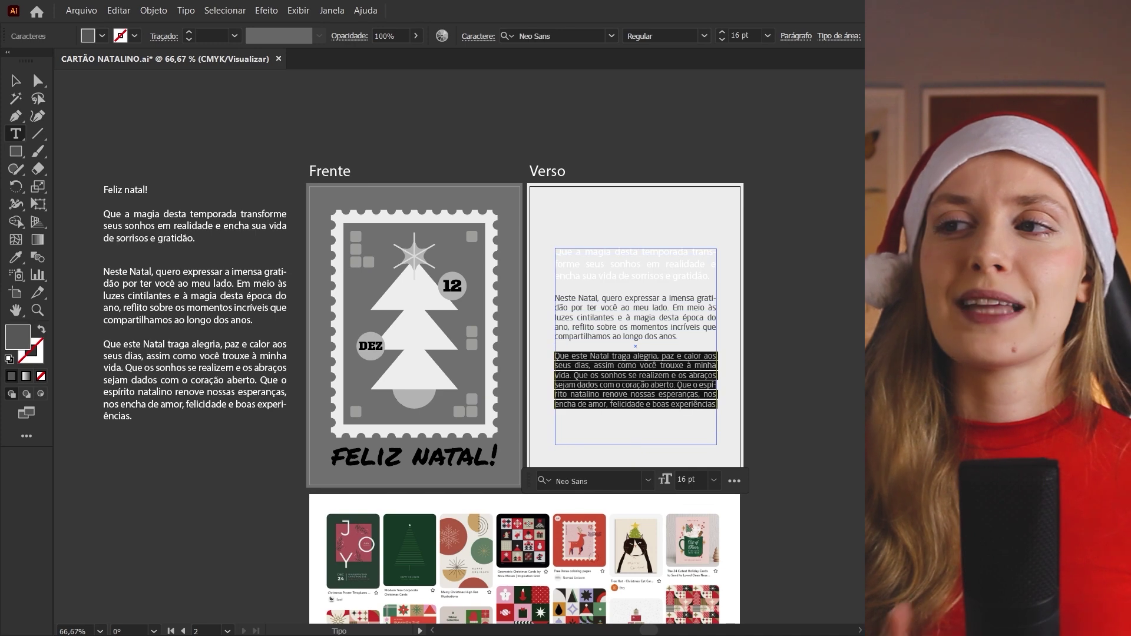
key(Escape)
click(783, 351)
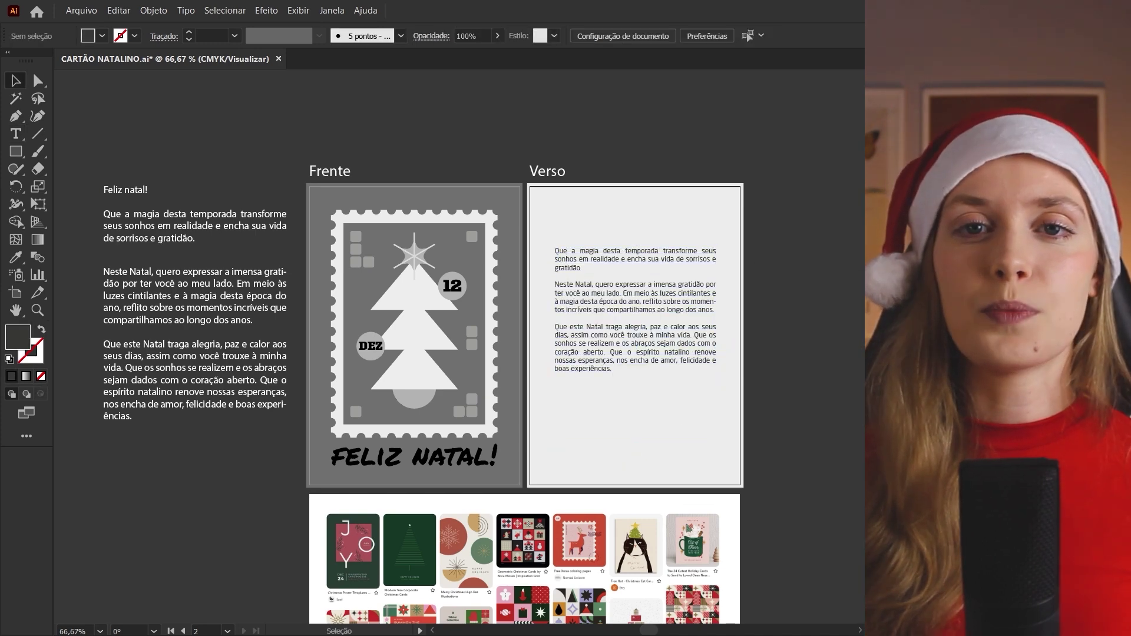
- Narrow the message's text frame by about 5 mm on each side, keeping it centered on the back
key(ctrl+1)
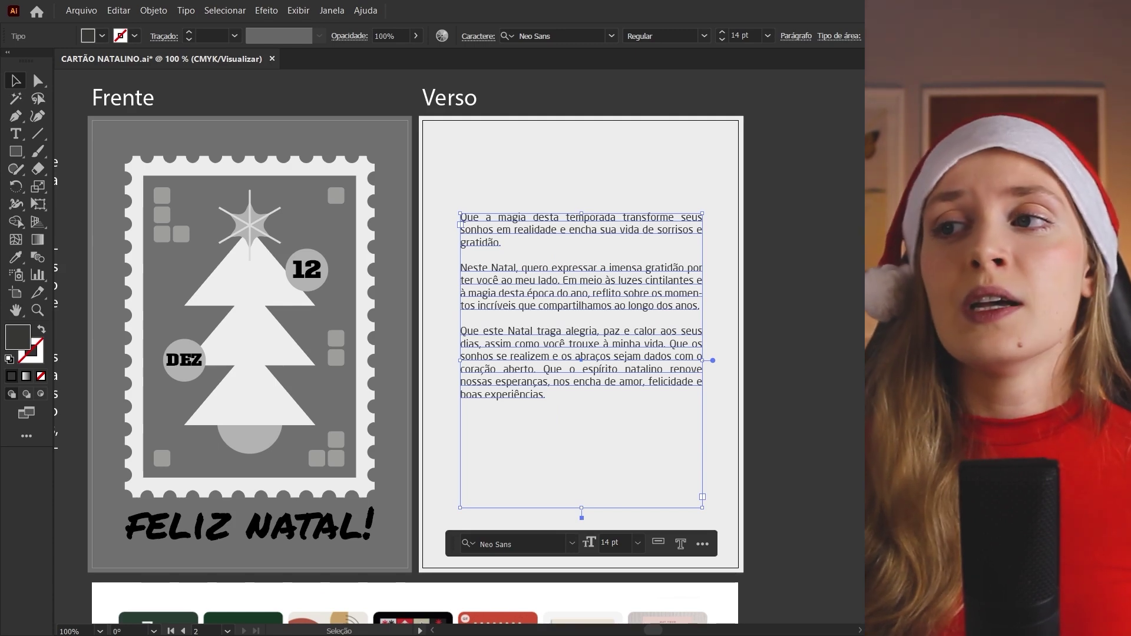
drag(702, 360, 665, 359)
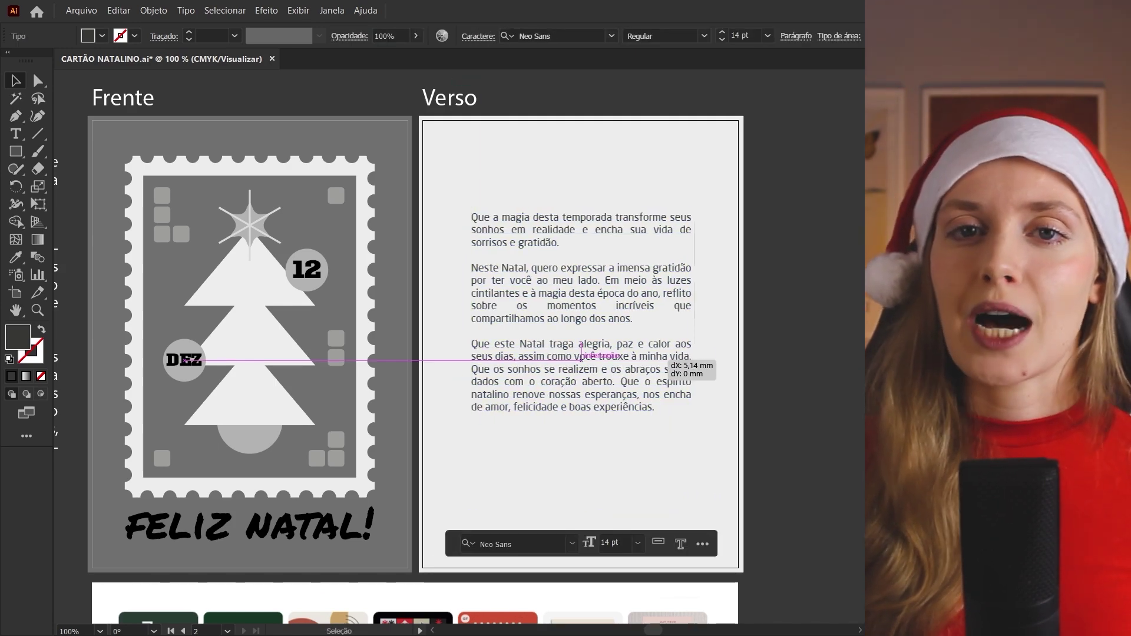
key(ctrl+shift+a)
- Give the Verso artboard a mid-grey background and reduce the light grey rectangle to a central band behind the message
key(ctrl+minus)
scroll(432, 382, down, 1)
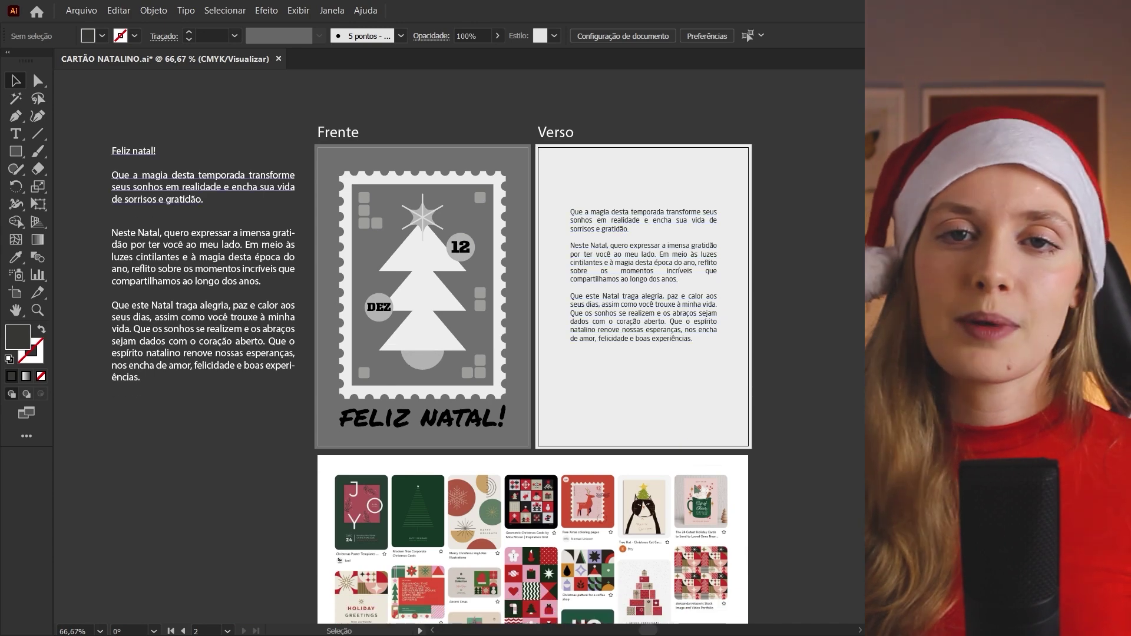
drag(751, 198, 748, 420)
key(v)
key(ctrl+plus)
key(ctrl+plus)
key(ctrl+plus)
key(ctrl+minus)
key(ctrl+minus)
key(ctrl+minus)
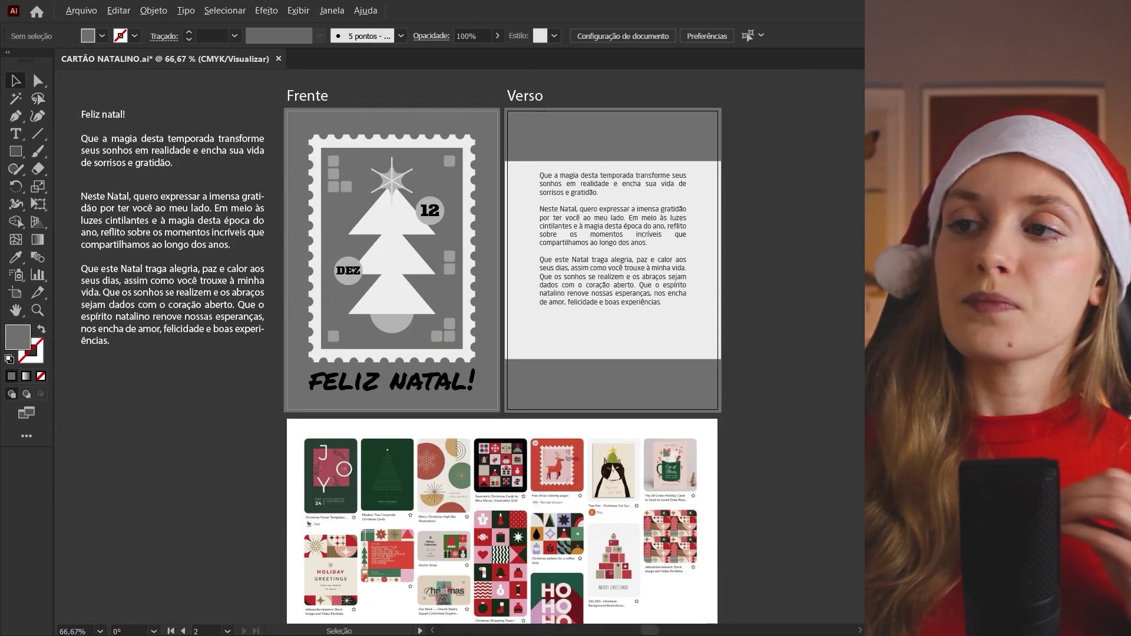
- Lower the message within the light band and add the sender's name below it in Permanent Marker Regular at 18 pt
drag(614, 190, 613, 187)
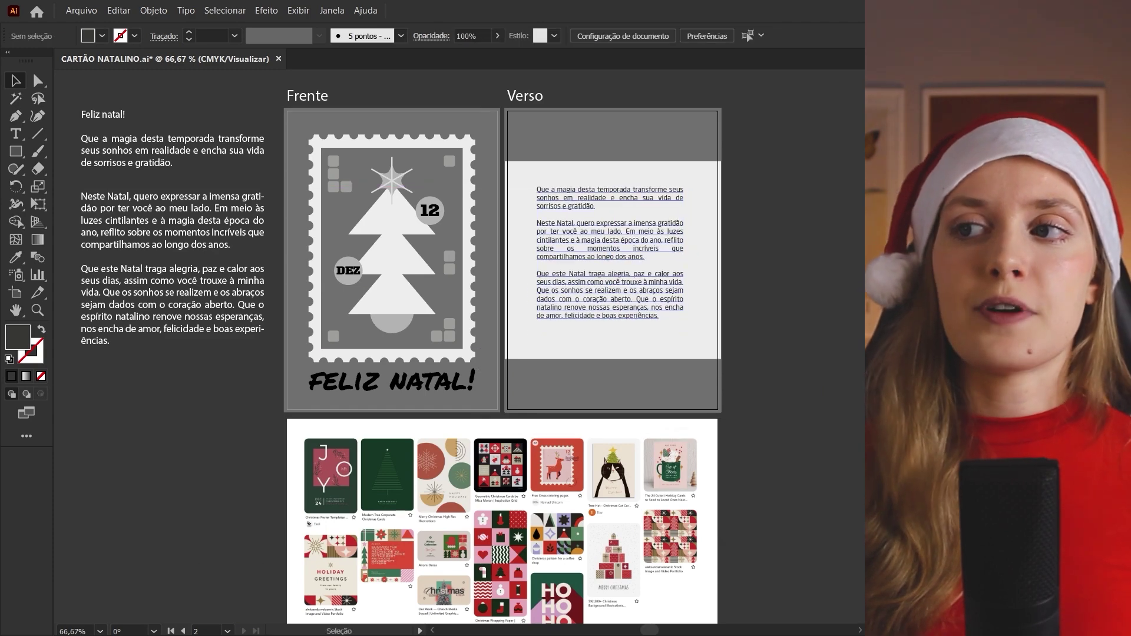
key(ctrl+v)
key(ctrl+a)
text(Nadine)
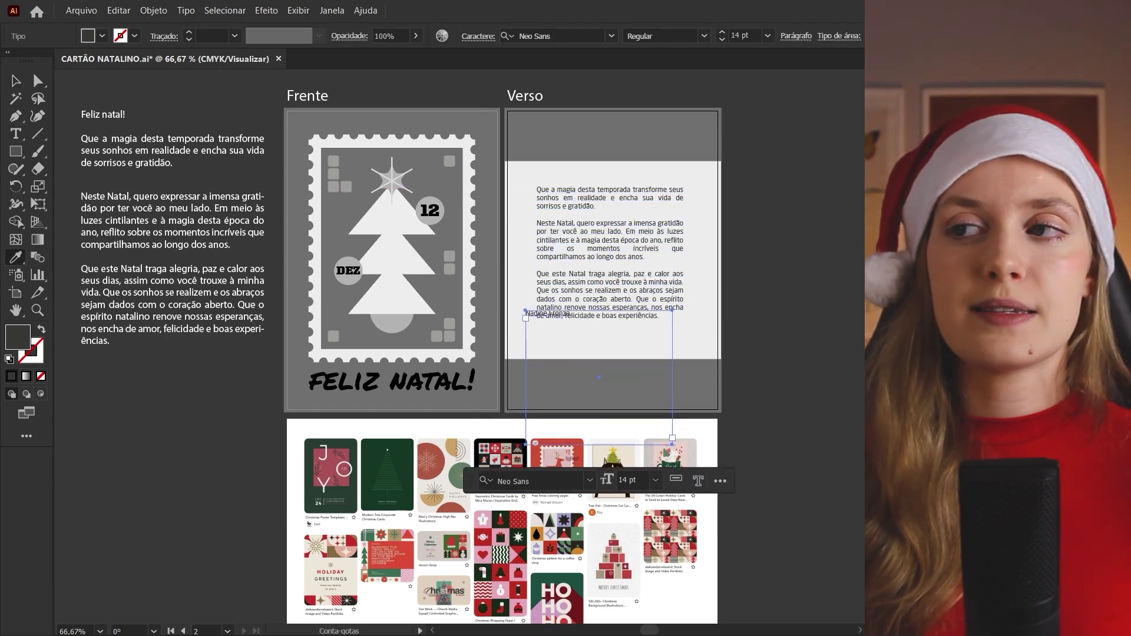
text(i)
click(392, 382)
text(18)
key(Return)
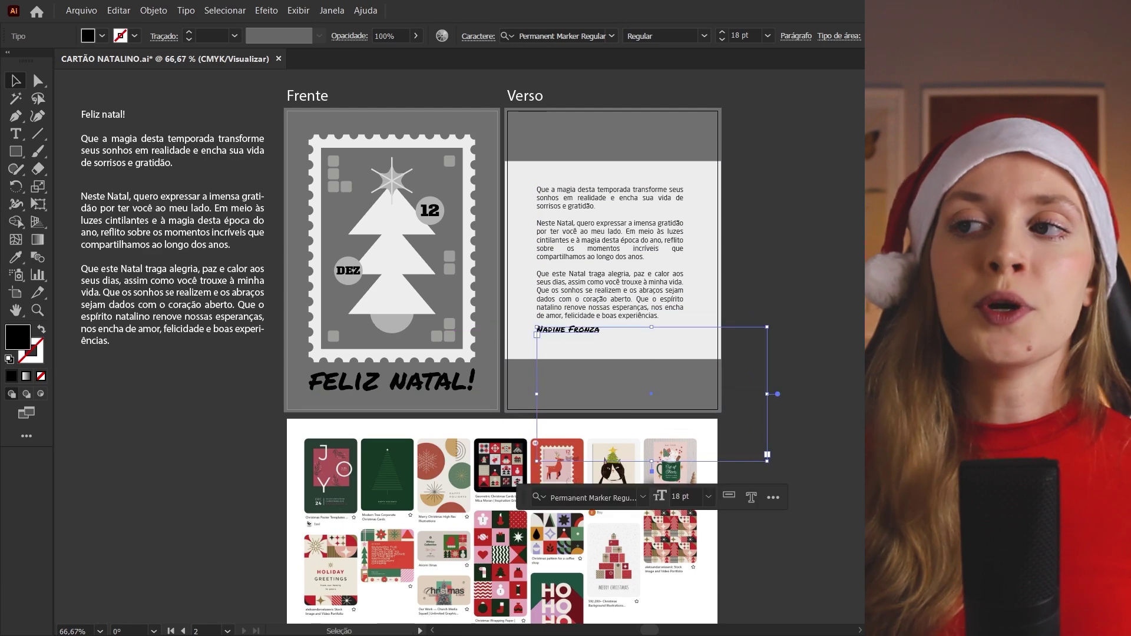
- Delete the opening paragraph and the words "Neste Natal," so the message starts with "Quero expressar a imensa gratidão"
key(t)
drag(541, 223, 536, 189)
key(BackSpace)
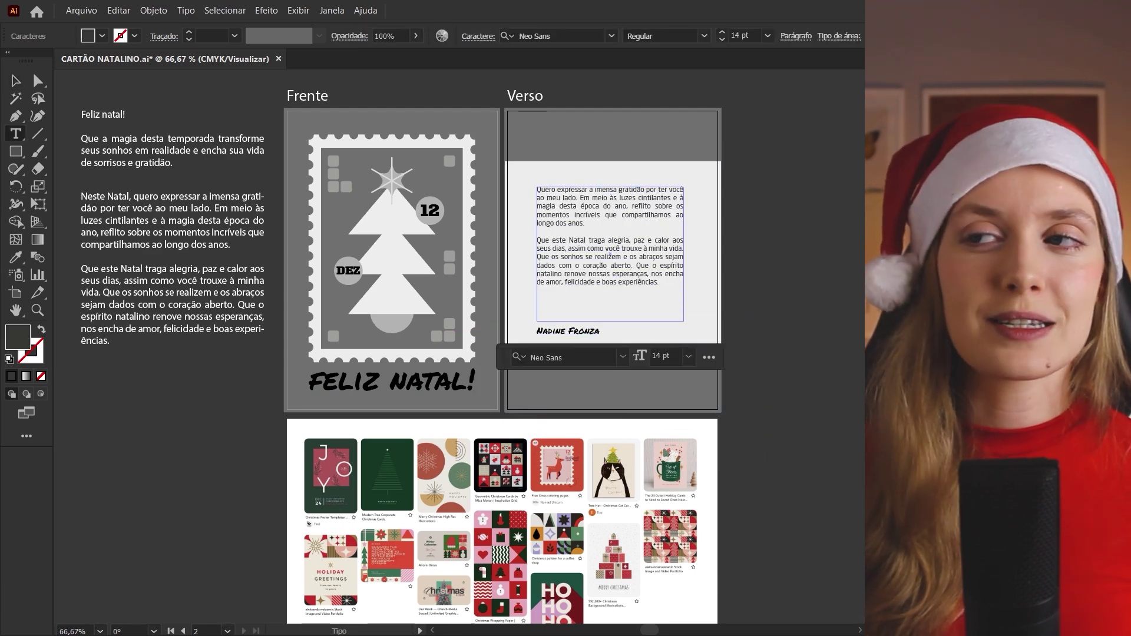
- Increase the message's line spacing by two increments and change its font to Acumin Pro Regular
key(alt+Down)
key(alt+Down)
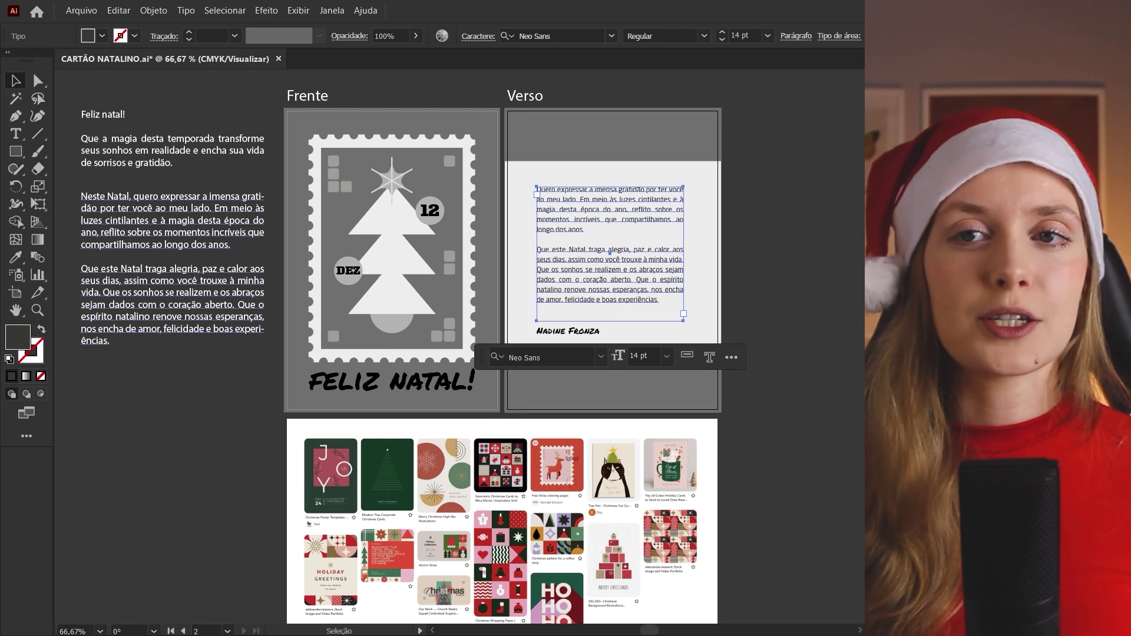
click(766, 616)
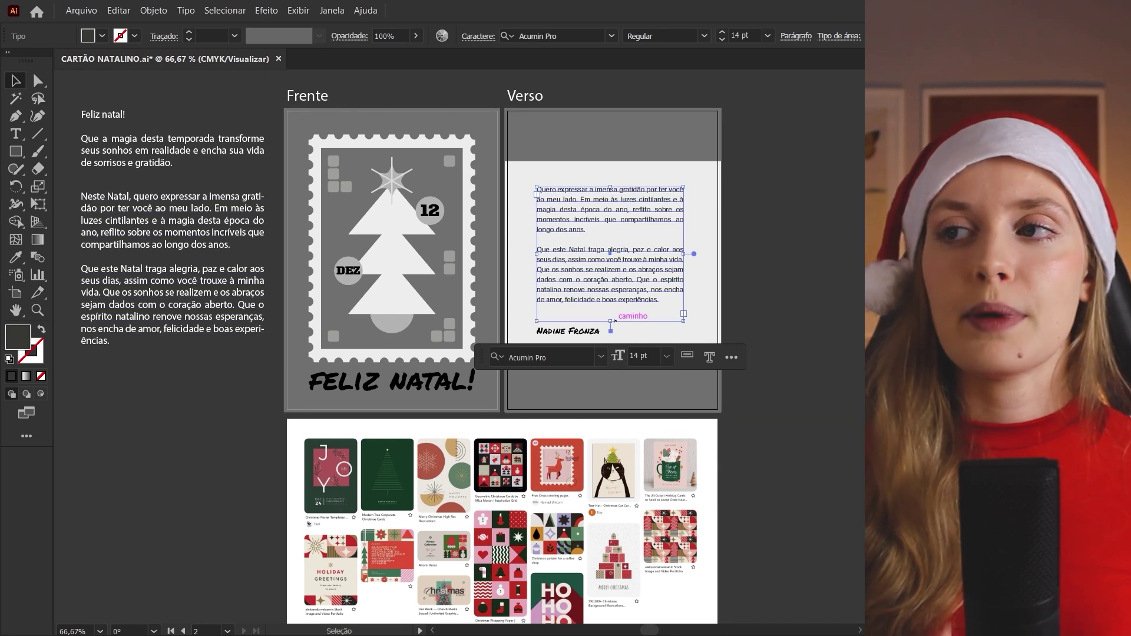
key(ctrl+shift+a)
- Fill the strip below the message with a dark block, a mid-grey block and a light grey rectangle above a dark one
scroll(402, 352, down, 1)
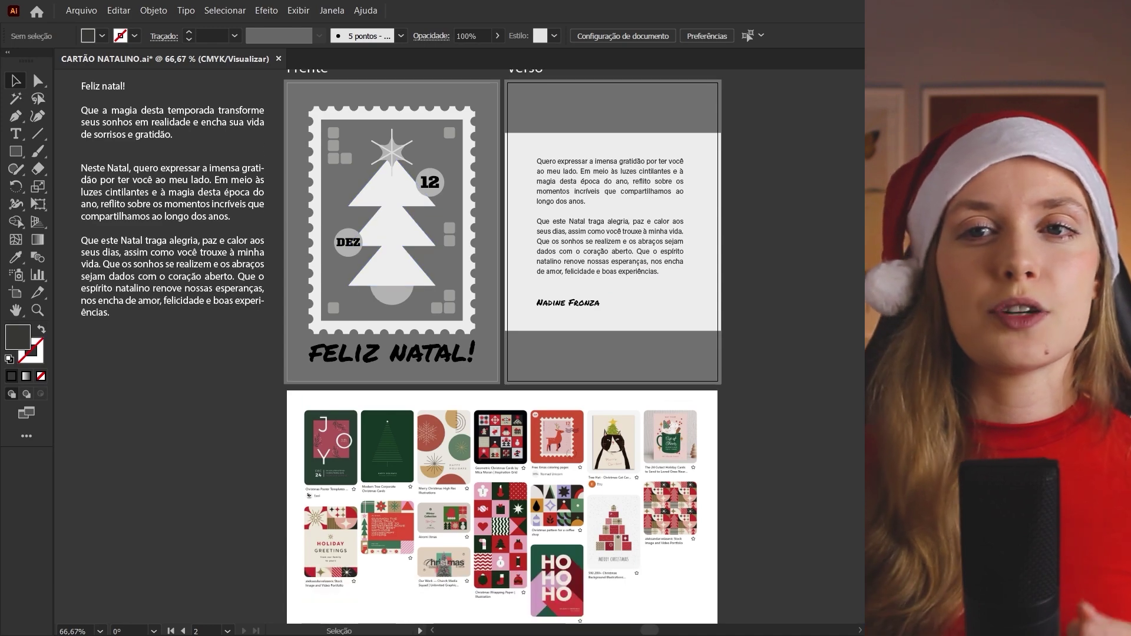
scroll(602, 366, up, 2)
drag(385, 406, 455, 374)
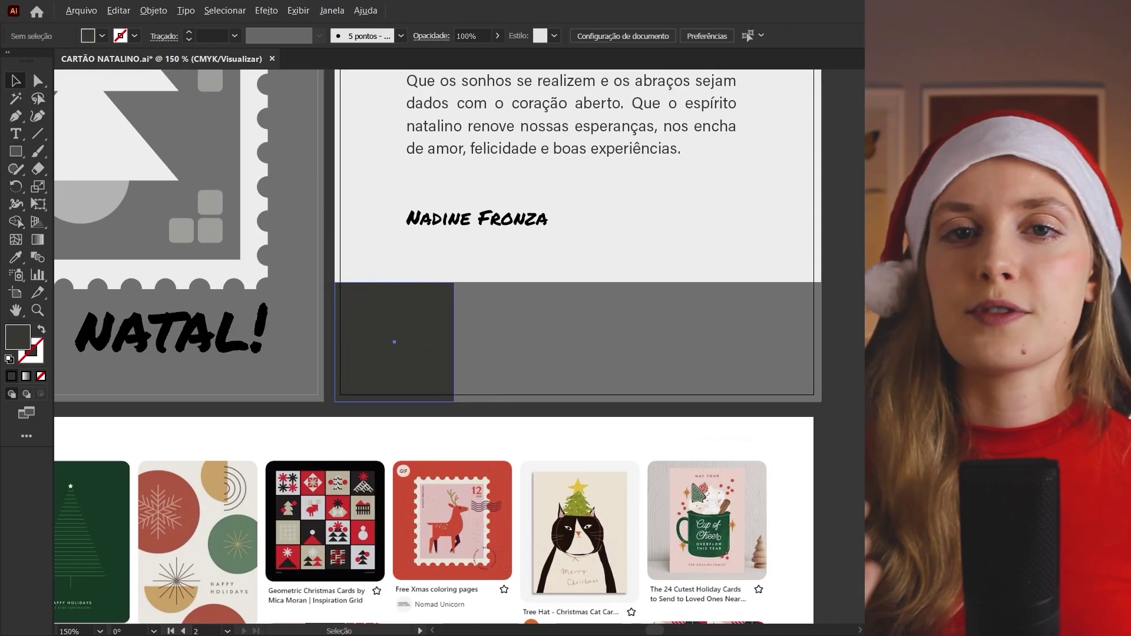
drag(807, 353, 802, 353)
mouse_move(700, 400)
mouse_down()
mouse_move(762, 371)
mouse_move(619, 341)
mouse_move(563, 346)
mouse_up()
mouse_move(563, 347)
mouse_down()
mouse_move(822, 379)
mouse_move(823, 404)
mouse_up()
key(ctrl+plus)
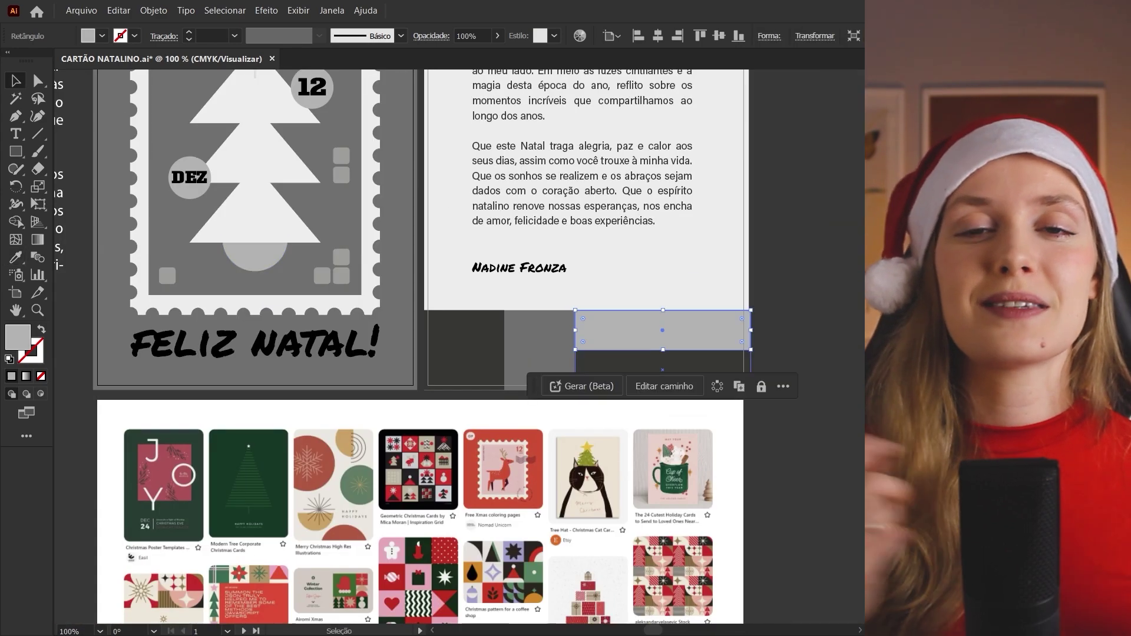
- Copy the front's tree beside the back and place its star and snowflake lines separately over the first two blocks
scroll(400, 348, up, 1)
key(ctrl+minus)
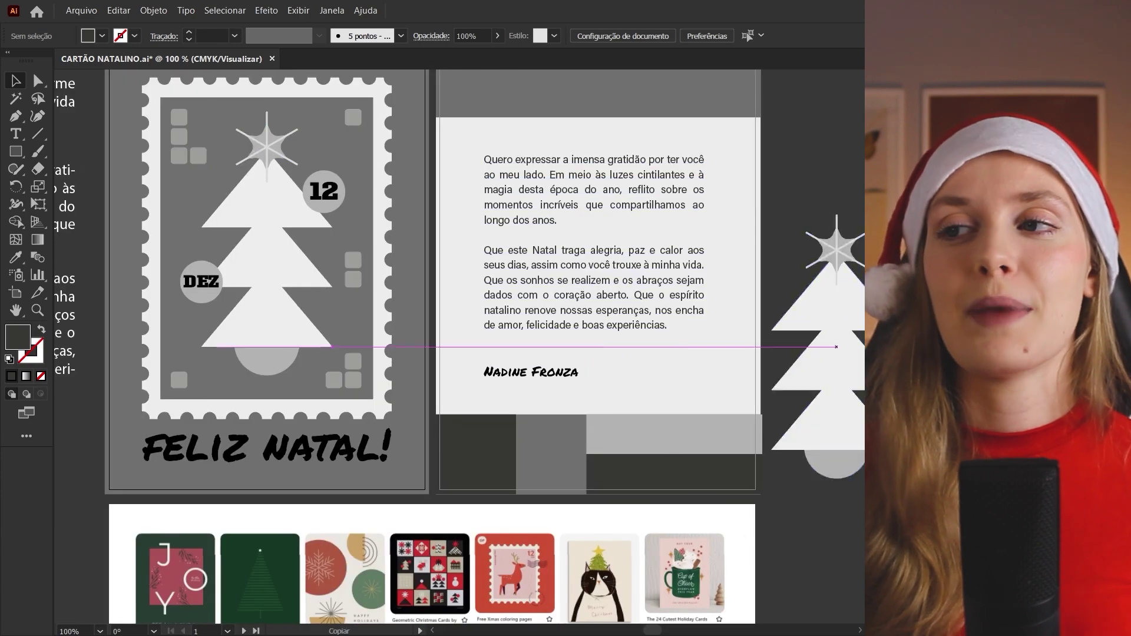
drag(839, 240, 551, 454)
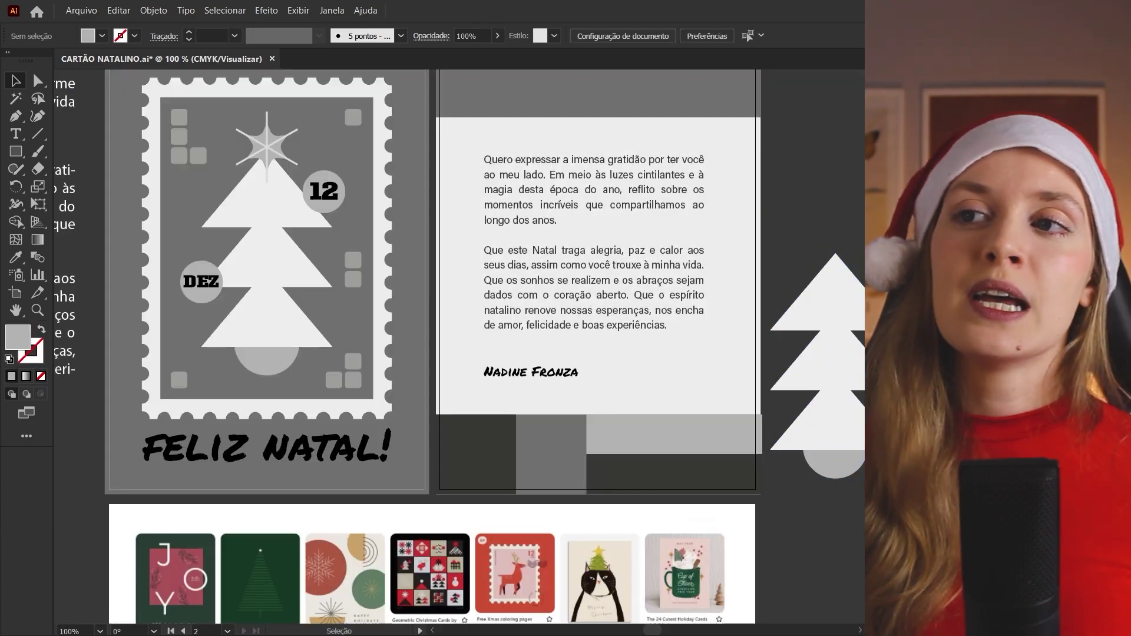
right_click(677, 478)
click(795, 430)
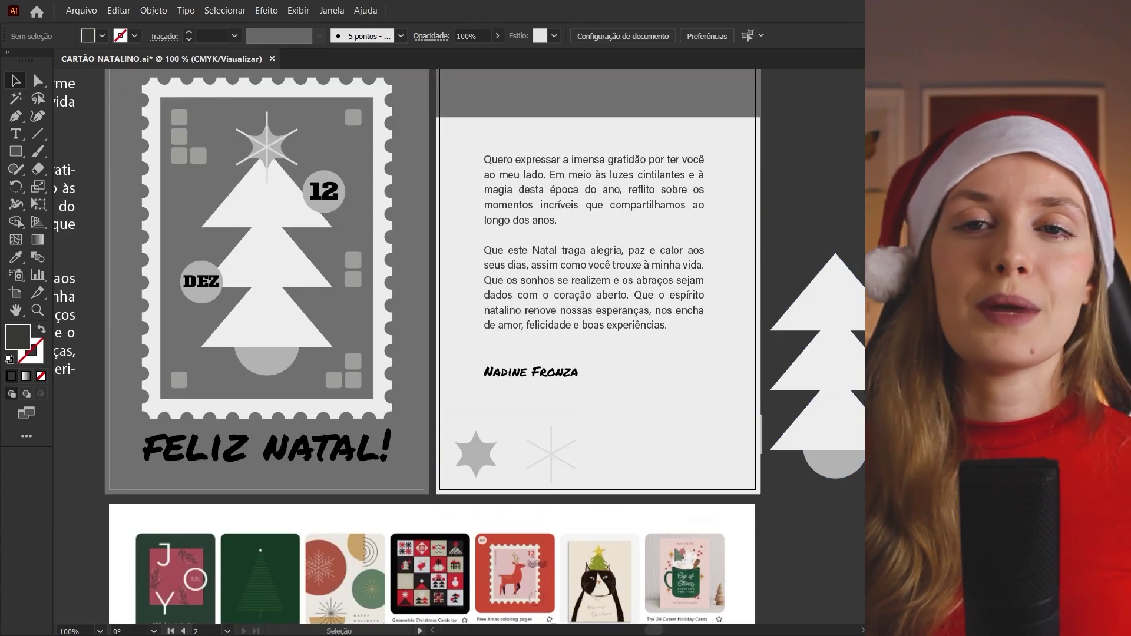
- Remove the spare tree copy and ungroup the star and snowflake lines on the blocks
key(ctrl+minus)
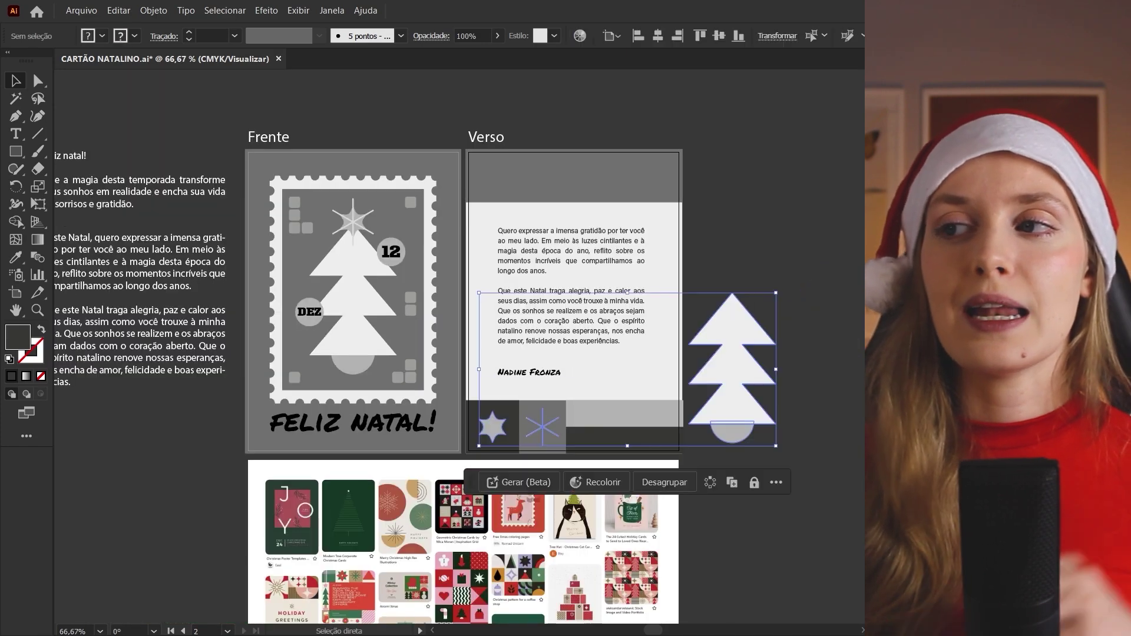
click(732, 432)
scroll(543, 429, up, 4)
click(311, 409)
right_click(543, 415)
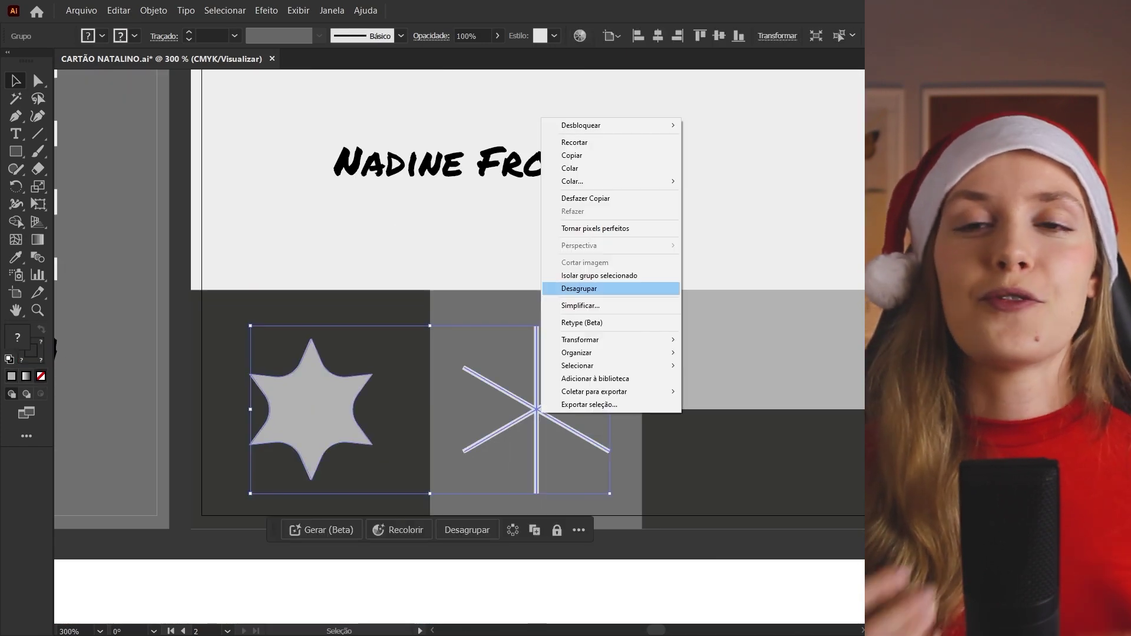
key(Escape)
- Duplicate the snowflake lines rotated about 30° around their center and center the star and snowflake in their blocks
click(537, 377)
drag(619, 319, 657, 357)
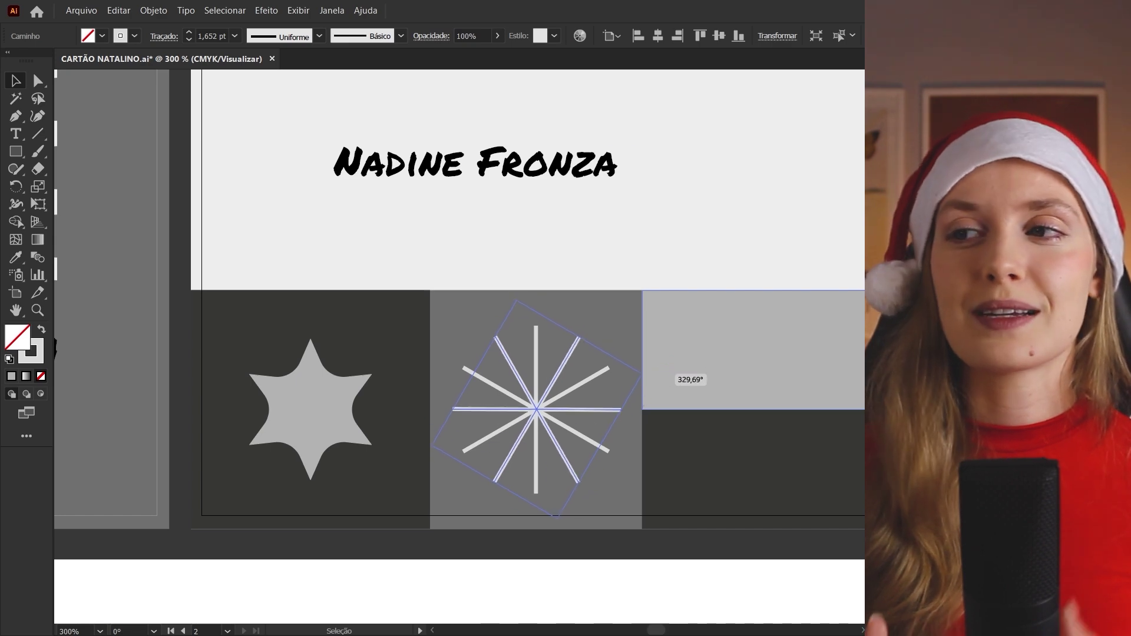
drag(671, 370, 675, 373)
shift+click(675, 372)
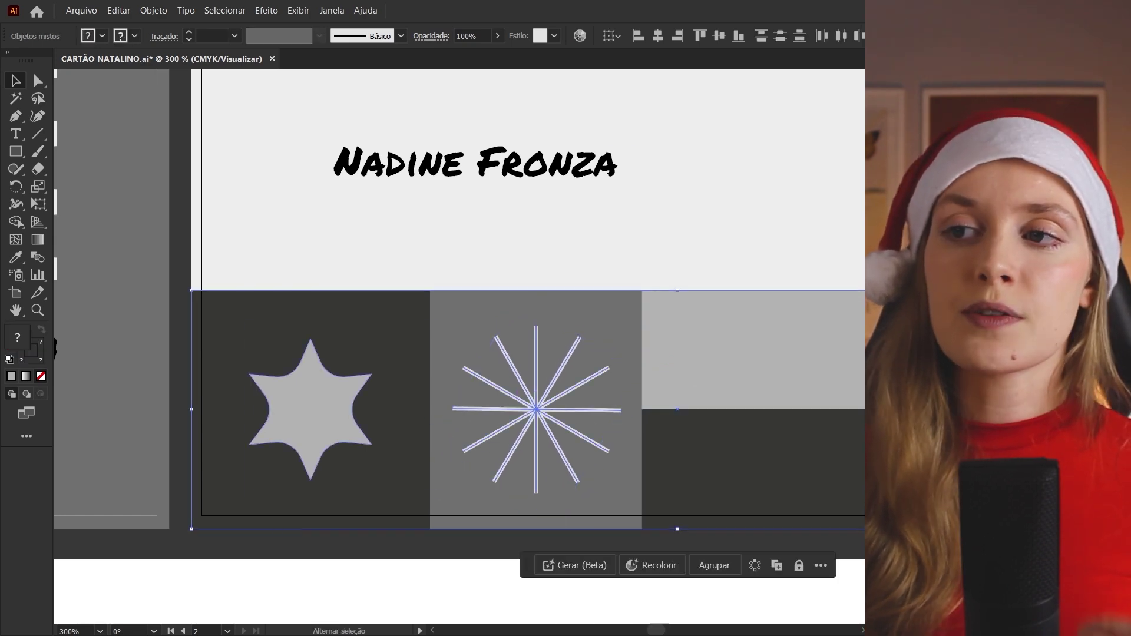
key(ctrl+shift+a)
click(311, 409)
click(537, 378)
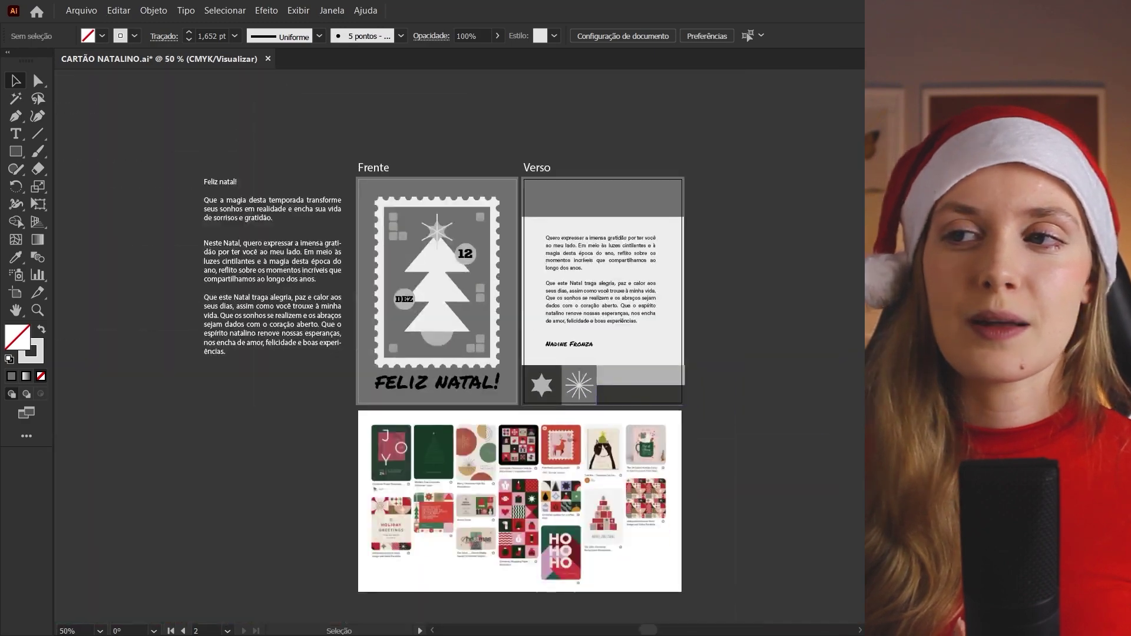
key(ctrl+plus)
key(ctrl+plus)
key(ctrl+plus)
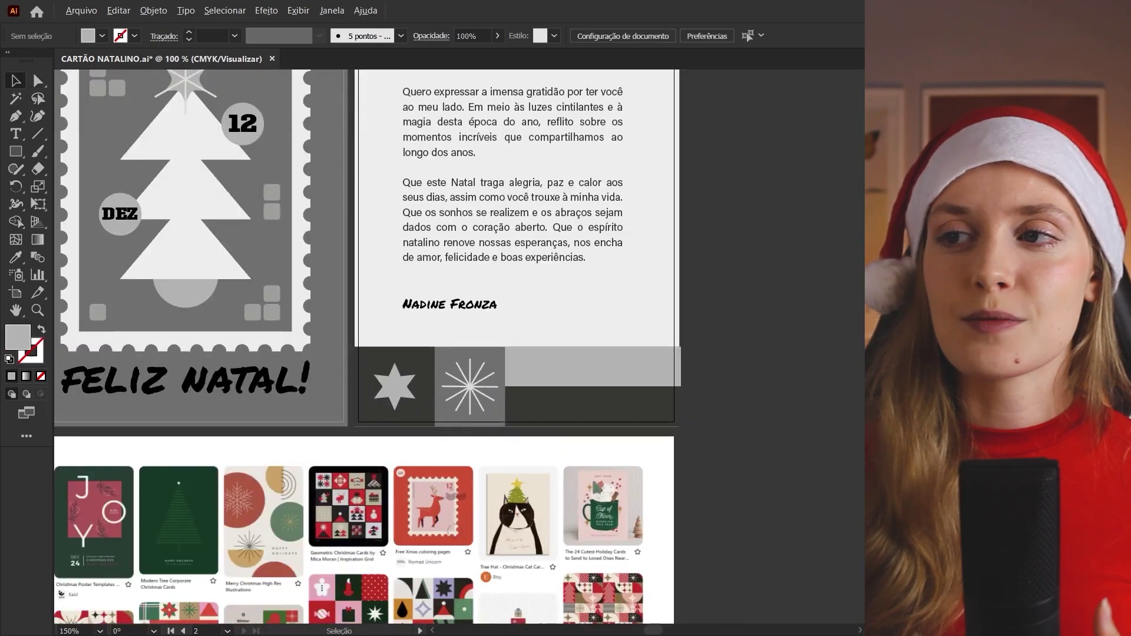
- Draw a short dark vertical bar above the strip's light grey rectangle and place a duplicate beside it
key(ctrl+plus)
key(ctrl+plus)
key(ctrl+plus)
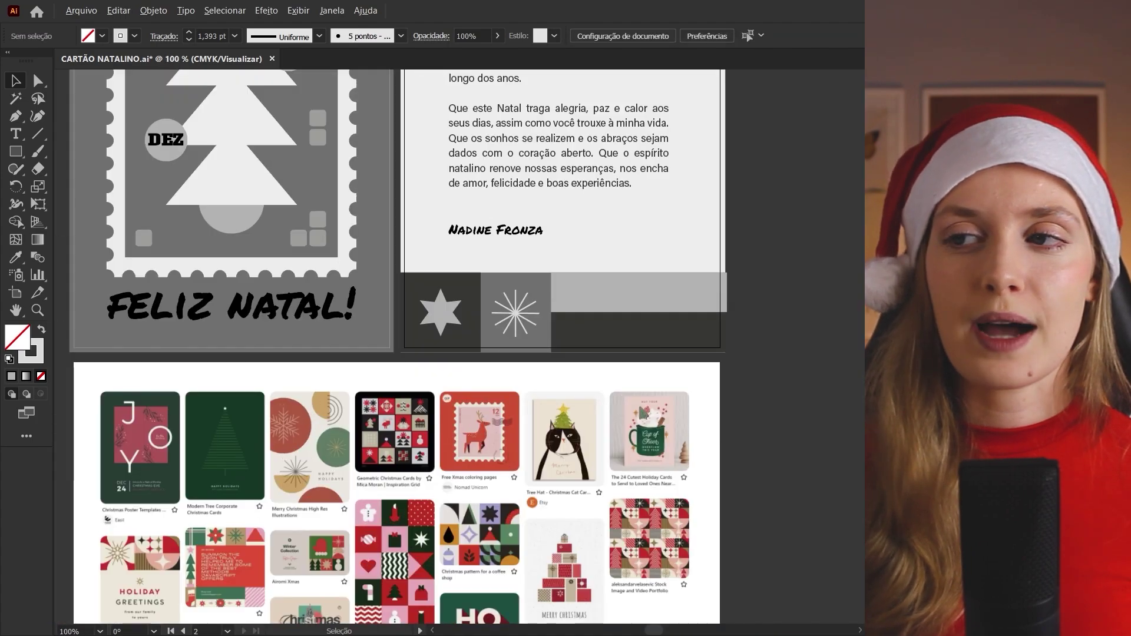
drag(559, 172, 558, 201)
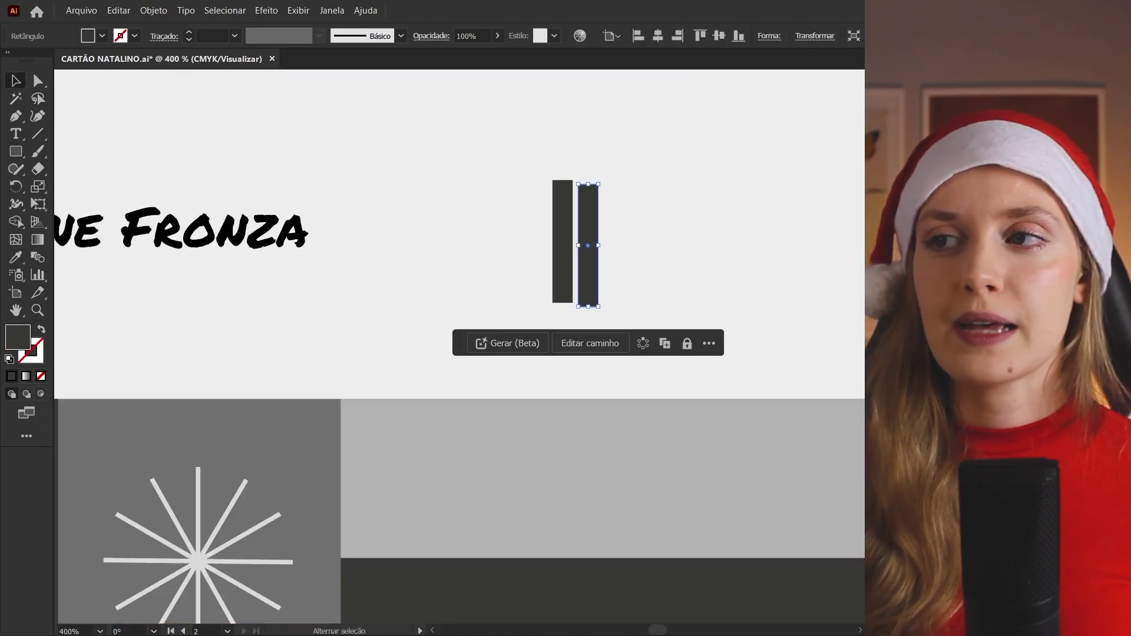
drag(610, 250, 619, 242)
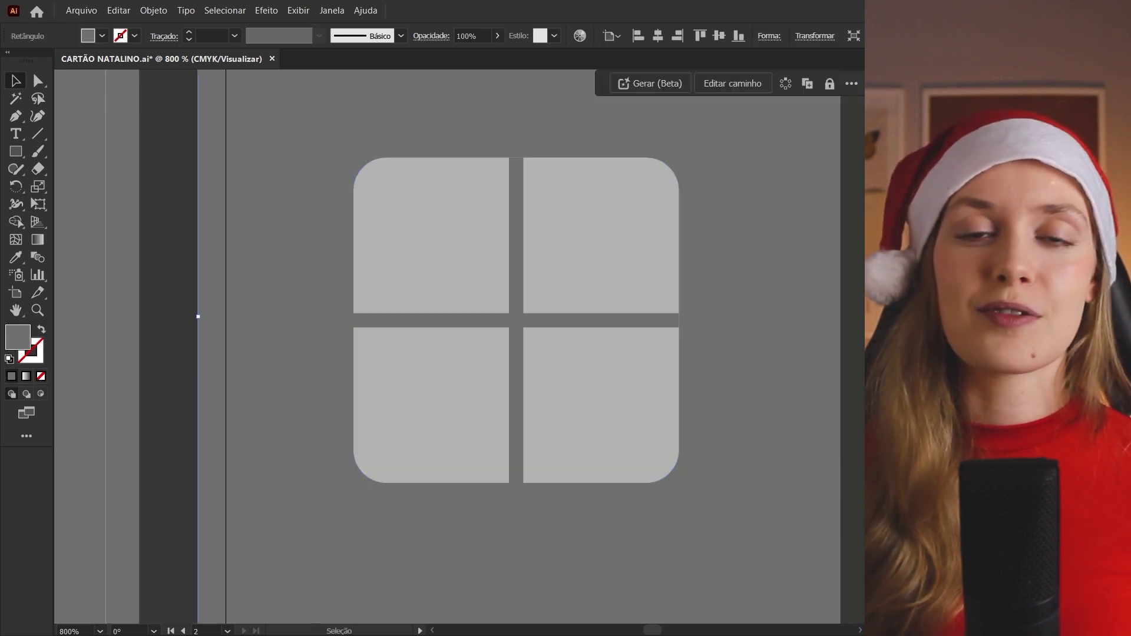
- Draw a short bar over the gift's ribbon crossing, rotate it about 45°, and add an opposite diagonal copy to form the bow
key(m)
drag(464, 269, 484, 339)
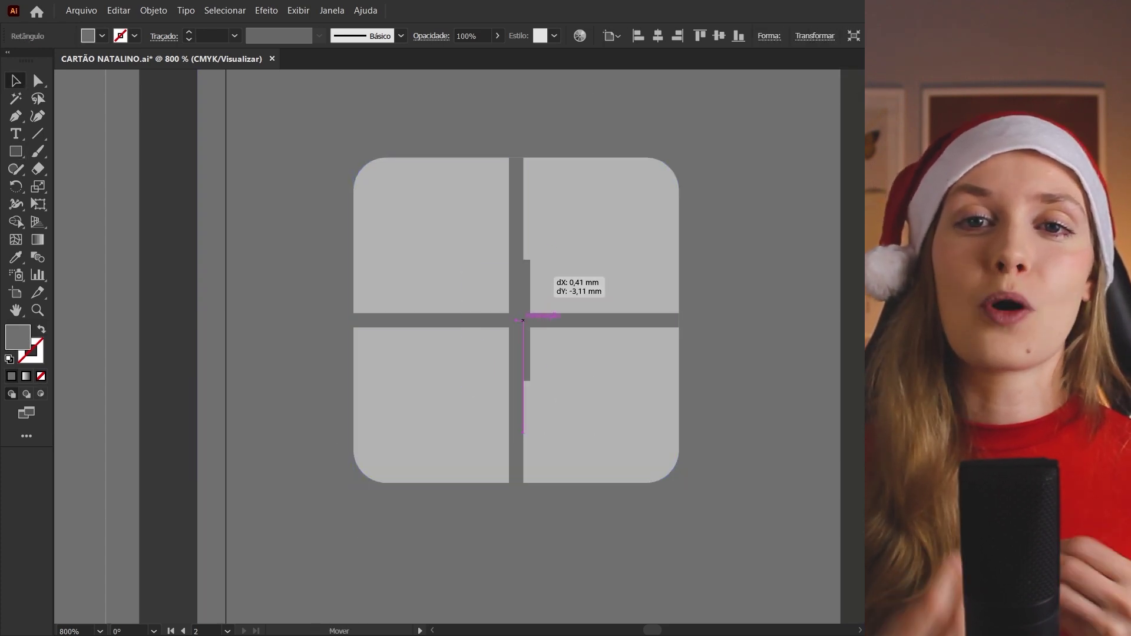
drag(522, 271, 451, 268)
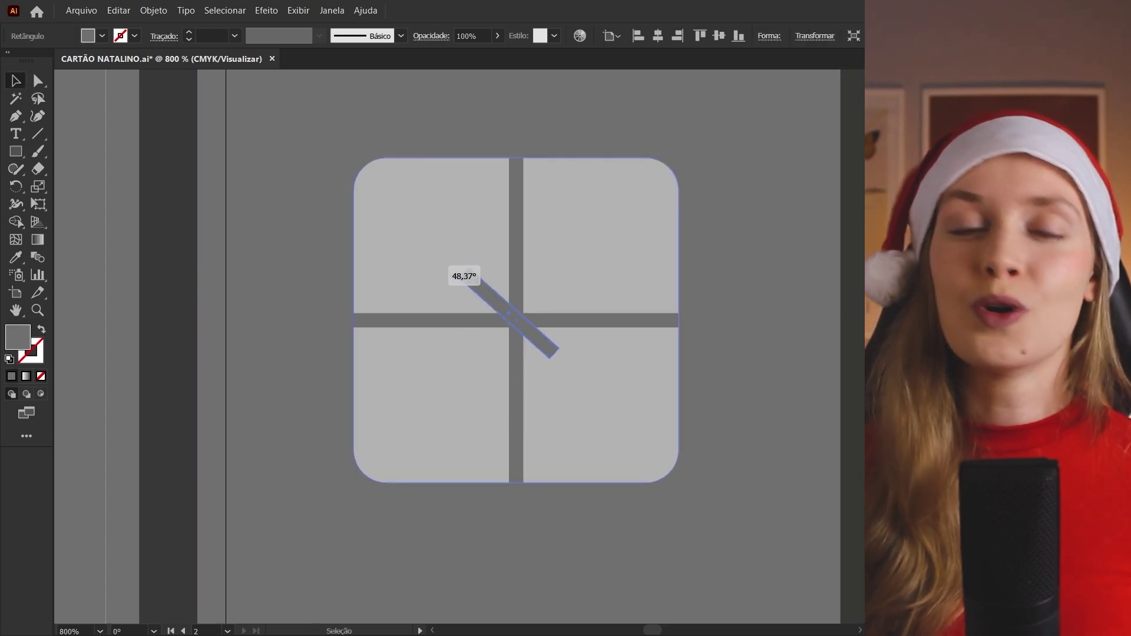
drag(553, 354, 558, 361)
right_click(518, 324)
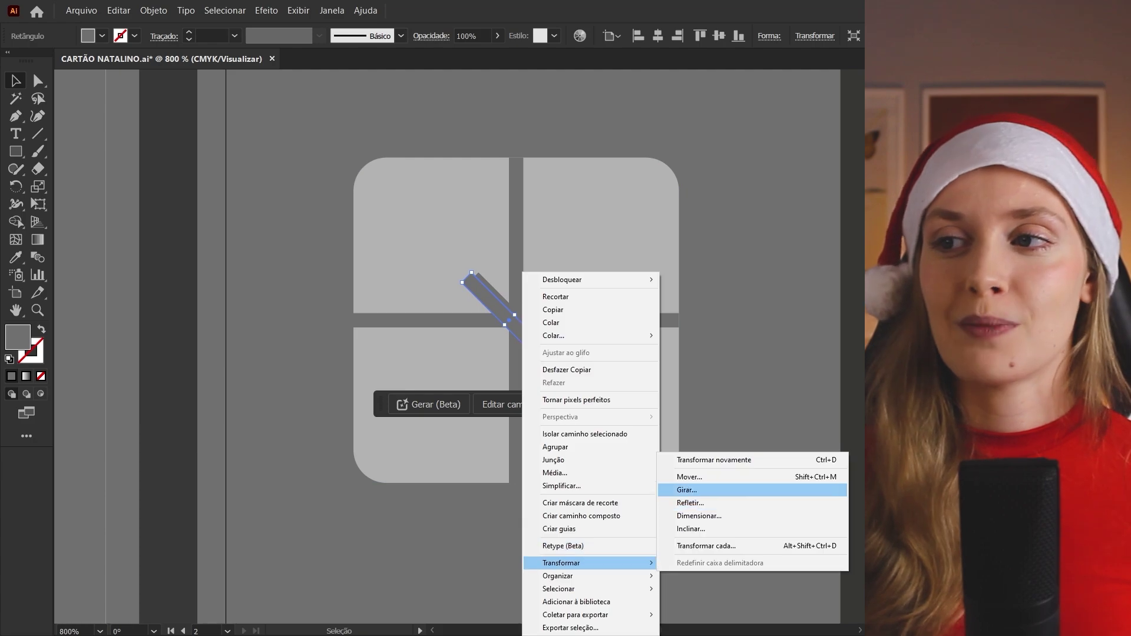
click(757, 487)
key(ctrl+equal)
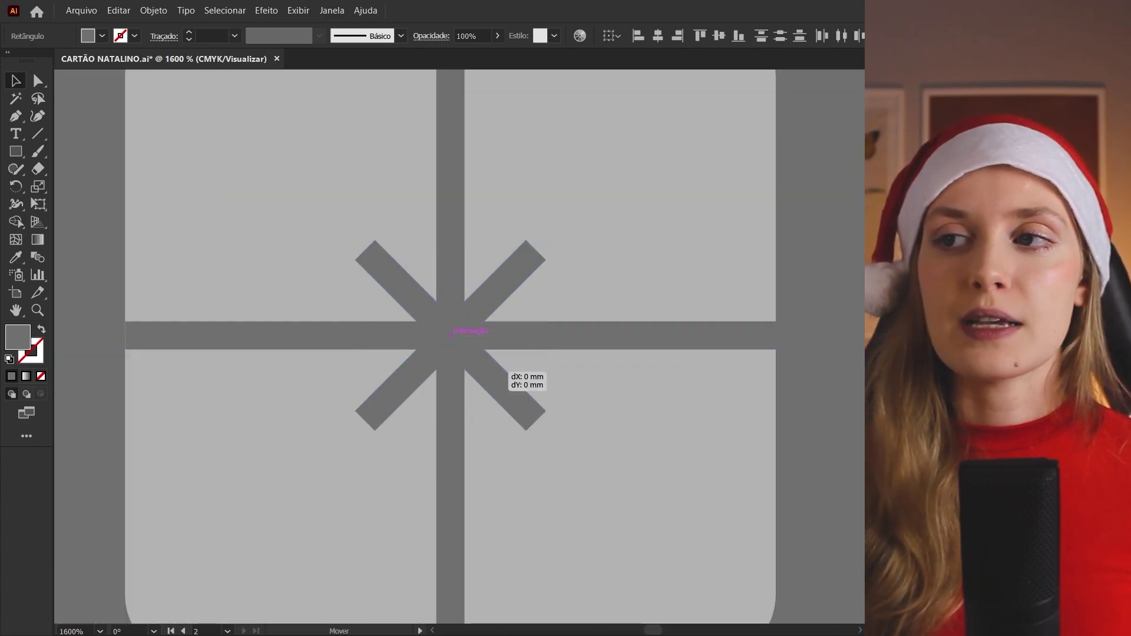
- Draw a light grey triangle in the second block of the back's upper strip
key(ctrl+minus)
key(ctrl+minus)
key(ctrl+minus)
key(ctrl+minus)
key(ctrl+minus)
key(ctrl+minus)
key(ctrl+minus)
key(ctrl+minus)
key(ctrl+minus)
key(ctrl+shift+a)
scroll(575, 128, down, 1)
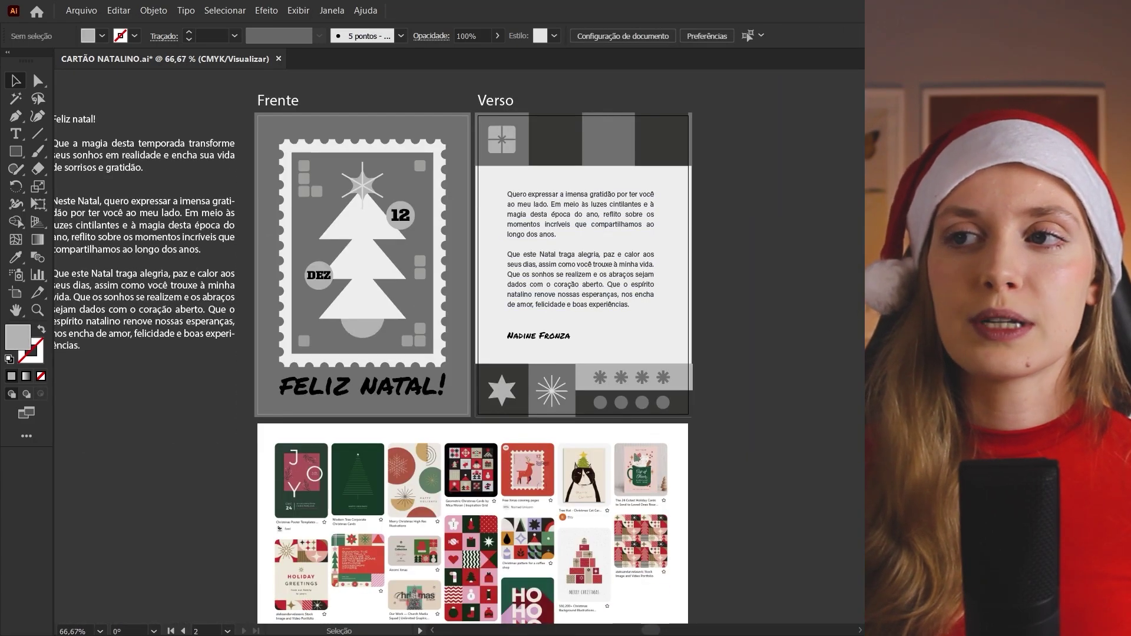
scroll(575, 99, up, 4)
click(16, 152)
click(114, 220)
click(501, 284)
click(510, 369)
drag(539, 308, 532, 348)
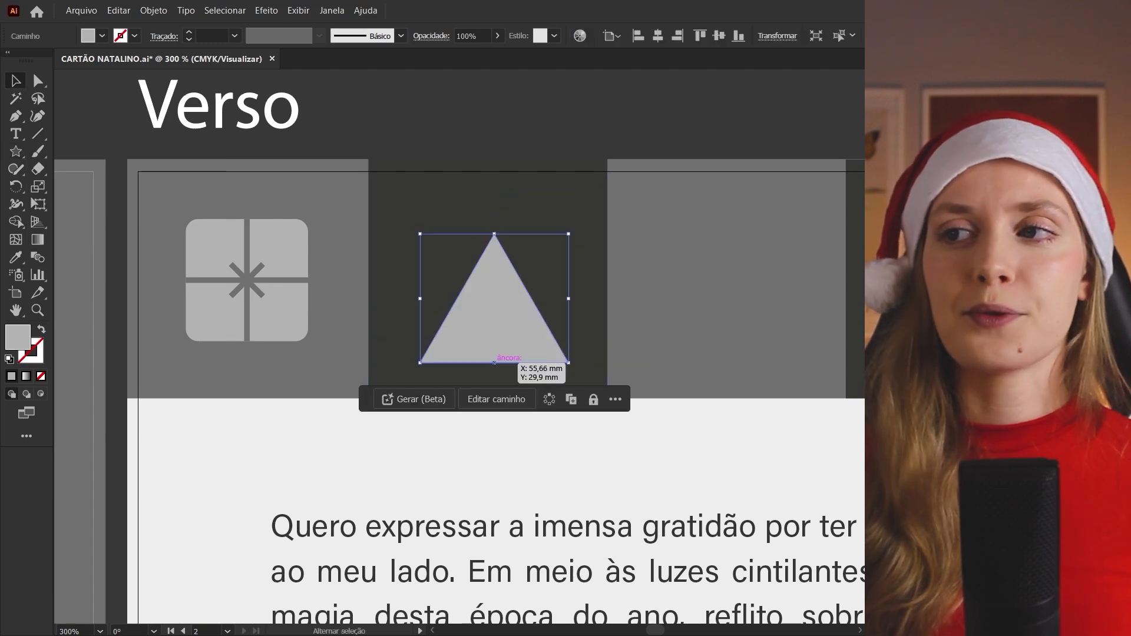
key(ctrl+z)
key(ctrl+shift+a)
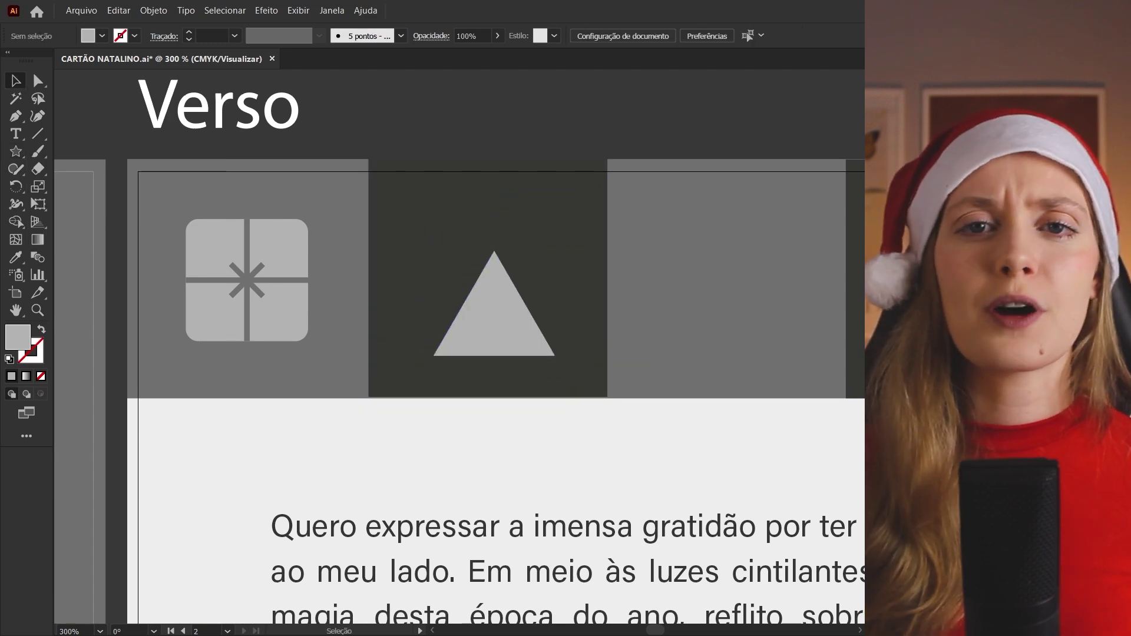
- Add a white circle to the triangle's tip and draw a many-pointed white starburst in the third block
click(16, 152)
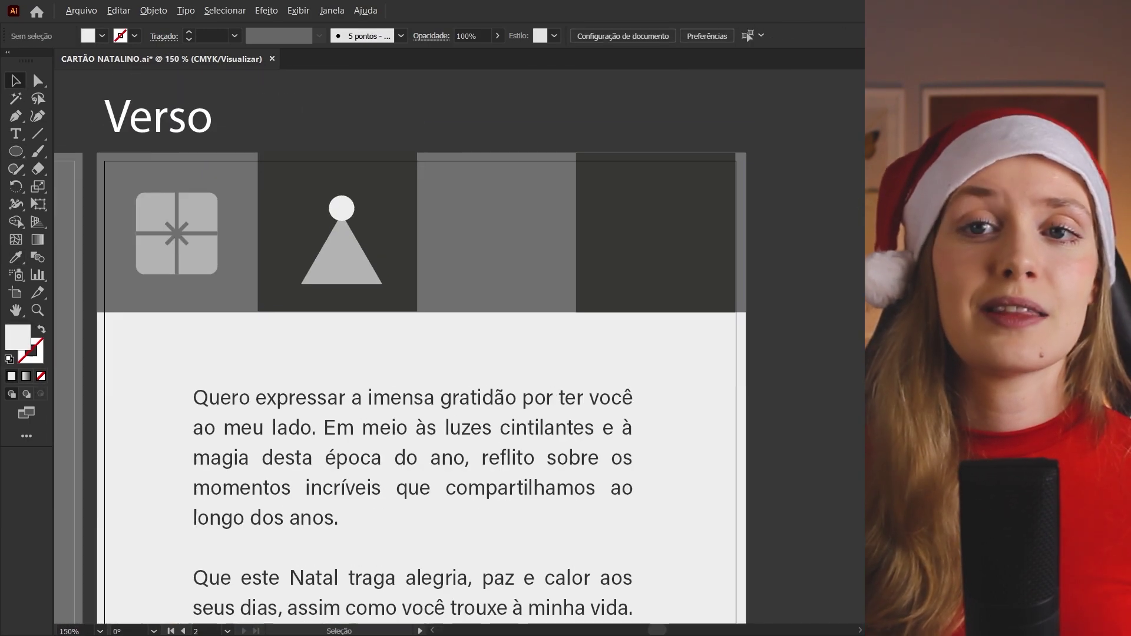
drag(476, 235, 630, 325)
key(Up)
key(Up)
key(Up)
key(Up)
key(Up)
key(Up)
key(Up)
key(Up)
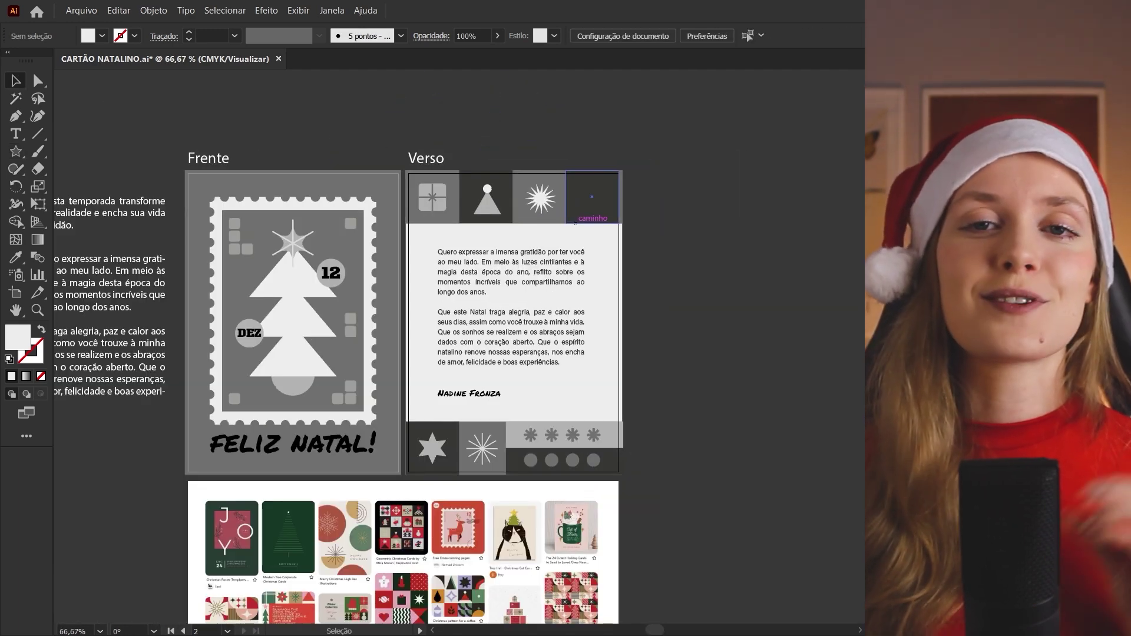
- Move the signature closer to the message and center both texts vertically in the light panel
scroll(339, 366, down, 2)
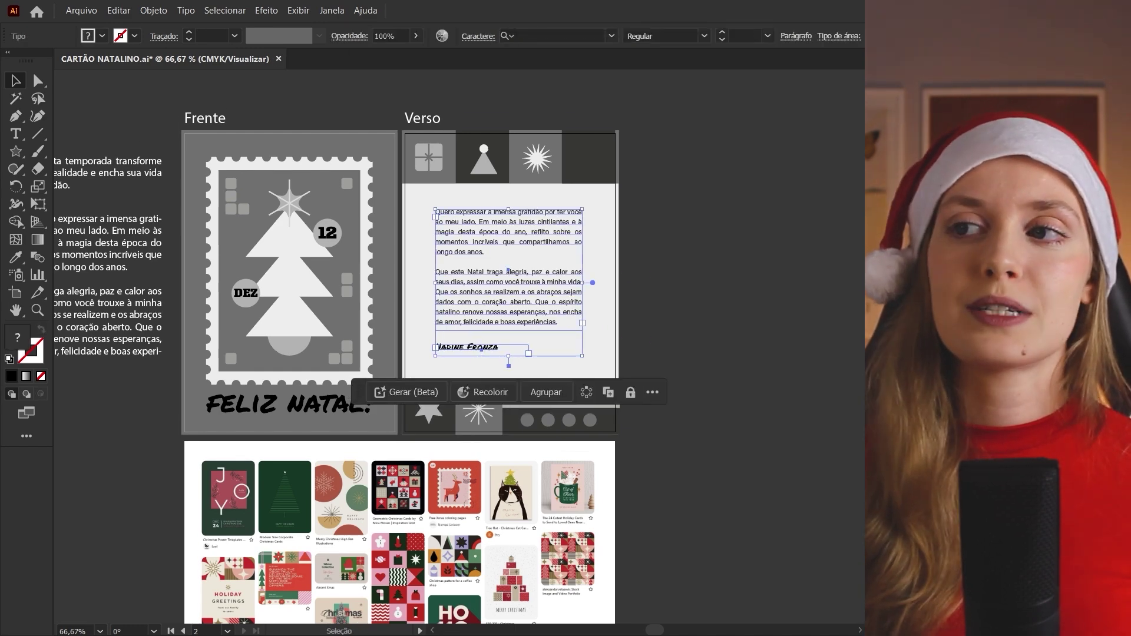
scroll(339, 360, down, 1)
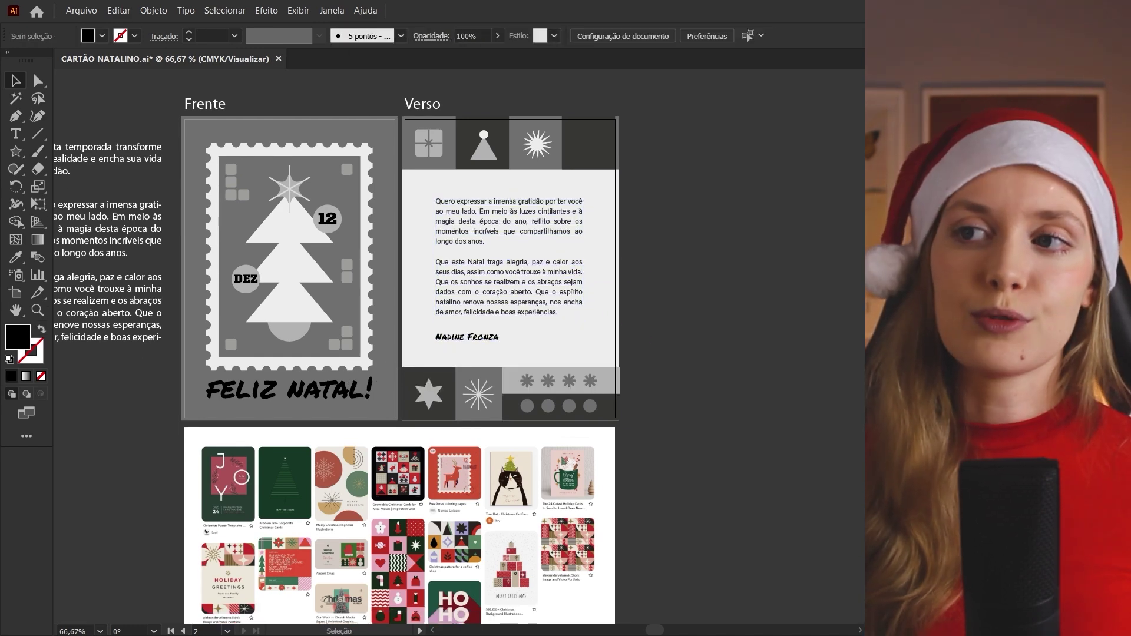
key(ctrl+z)
key(ctrl+z)
key(ctrl+z)
key(ctrl+z)
key(ctrl+z)
key(ctrl+z)
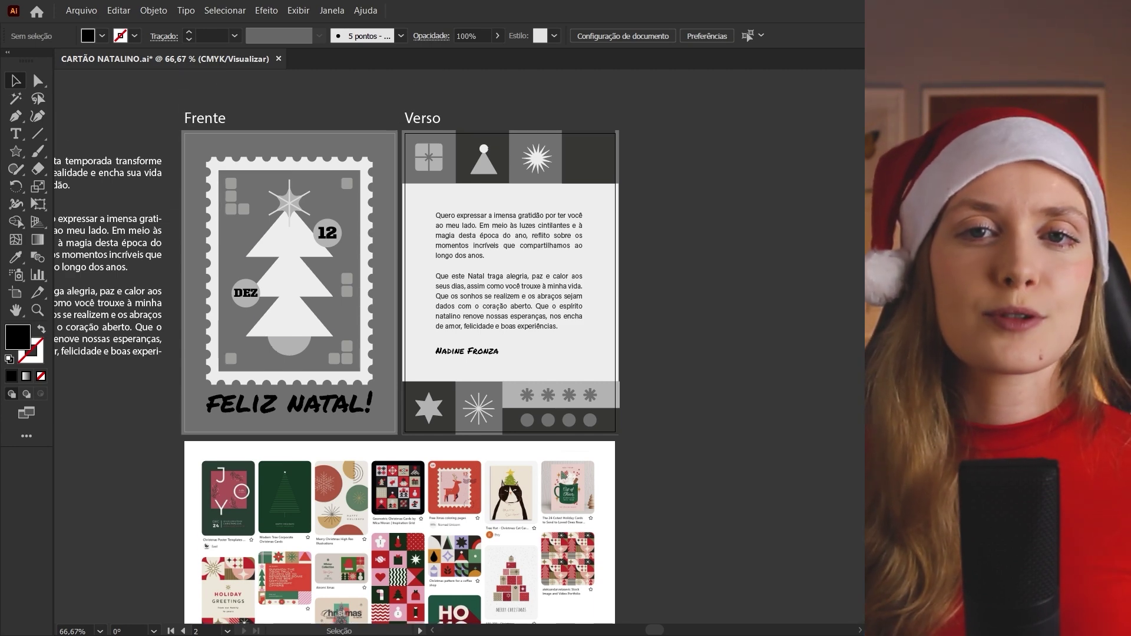
- Place a small white tree in the fourth block of the back's upper strip
key(ctrl+z)
key(ctrl+z)
key(ctrl+z)
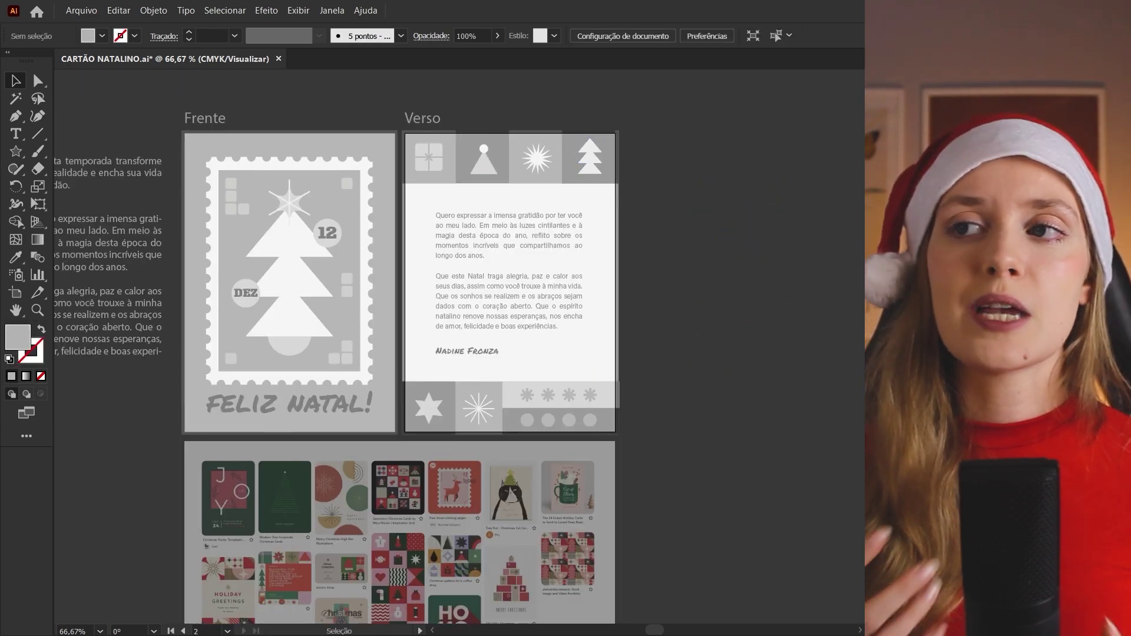
- Change the day in the front's date badge to 25 and set it in a heavy wide font found with "acu"
key(ctrl+equal)
key(ctrl+equal)
key(ctrl+equal)
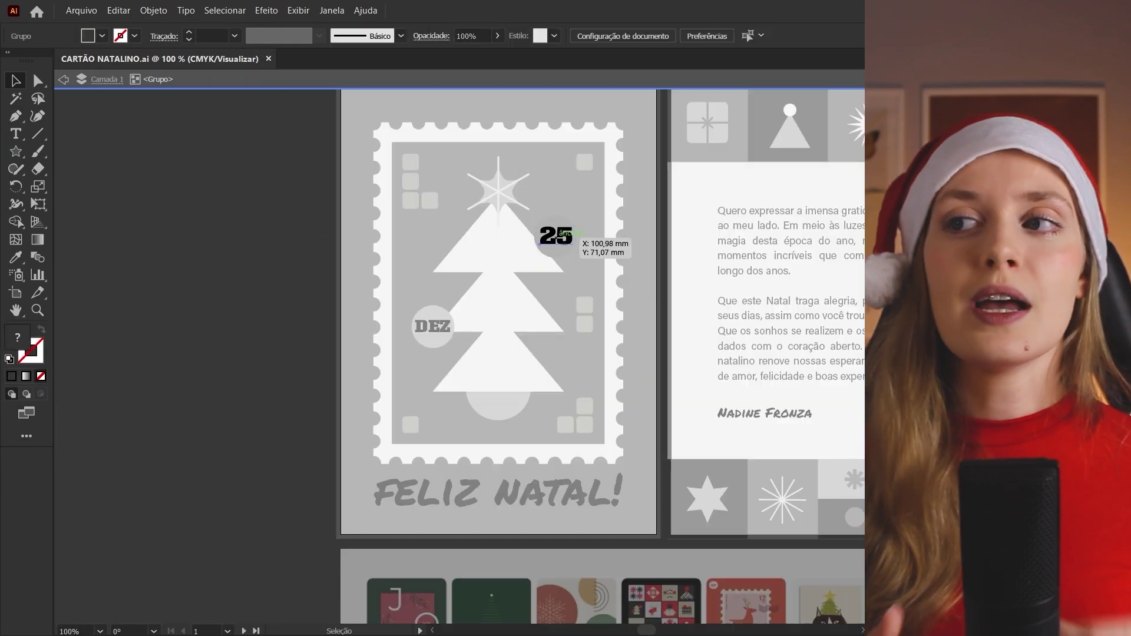
text(acu)
key(Down)
key(Down)
key(Down)
key(Down)
key(Down)
key(Down)
key(Down)
key(Down)
key(Down)
key(Down)
key(Down)
key(Down)
key(Down)
key(Down)
key(Down)
key(Down)
key(Down)
key(Down)
key(Down)
key(Down)
key(Return)
key(Escape)
key(Escape)
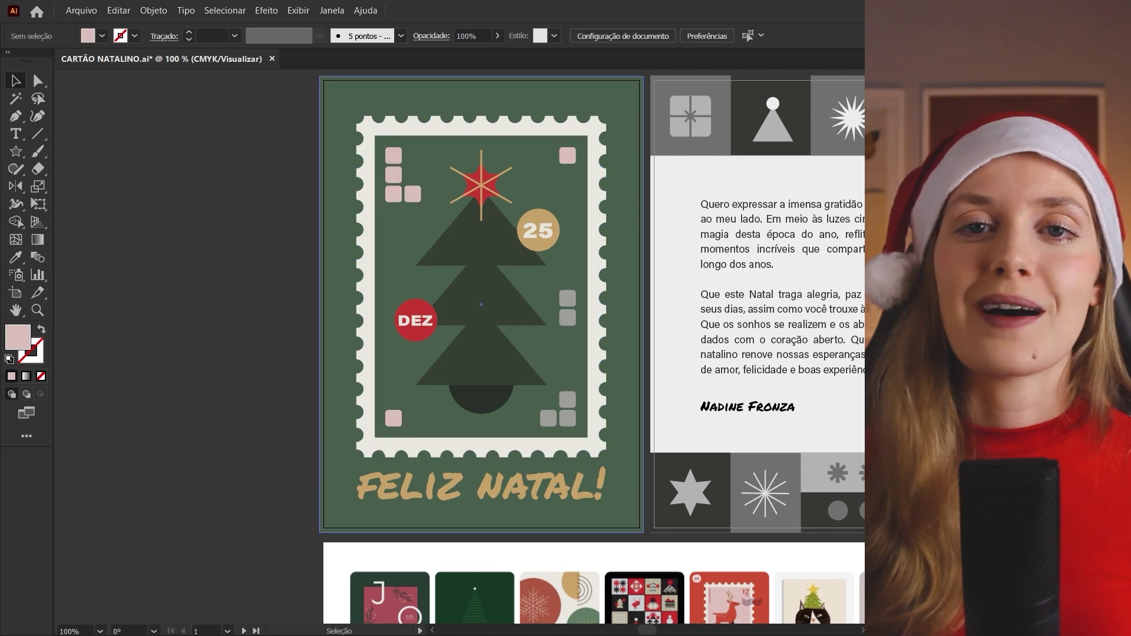
- Recolor the front with a very dark green background, lighter green tree, cream stamp frame, and gold and red squares
click(558, 409)
key(i)
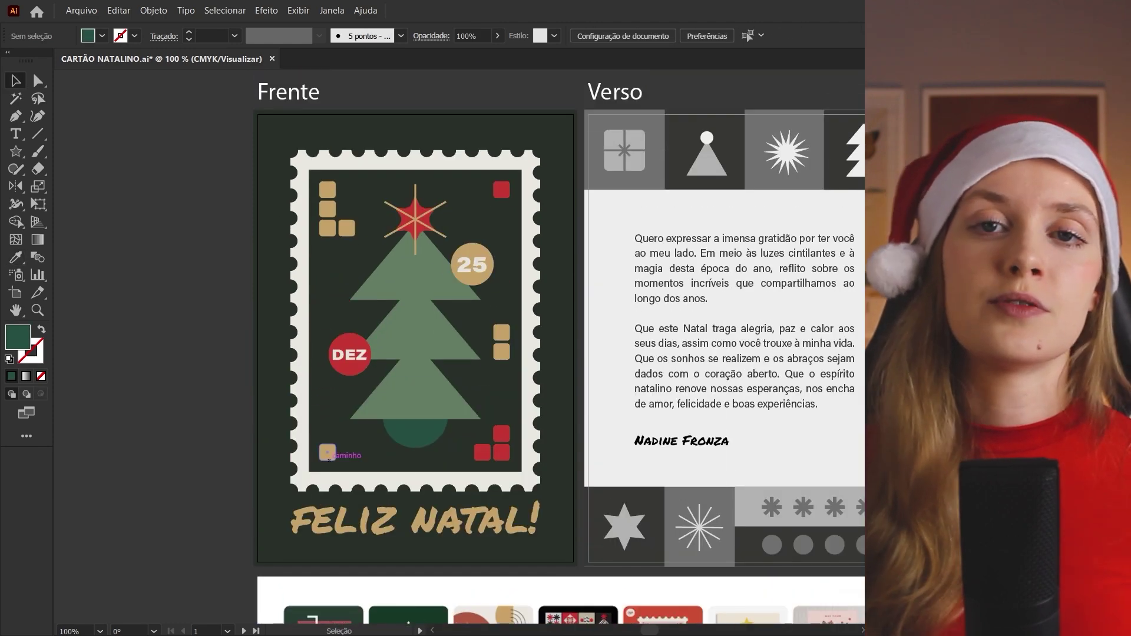
key(ctrl+shift+a)
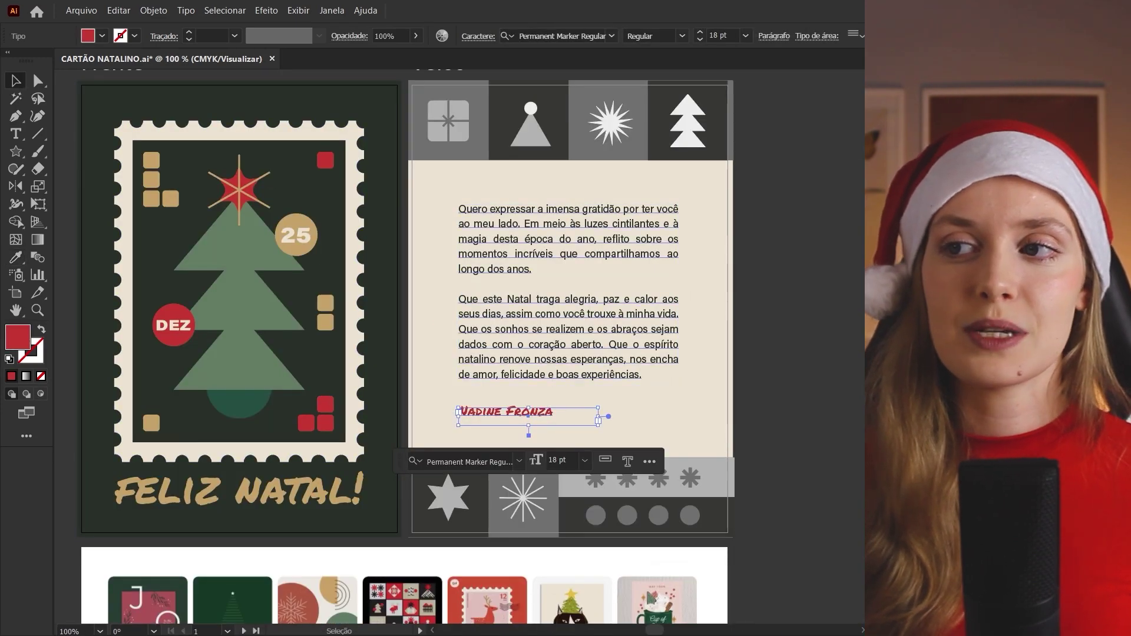
- Color the signature red and fill the back's dark blocks green, the snowflake block red and the asterisk strip gold
key(ctrl+shift+a)
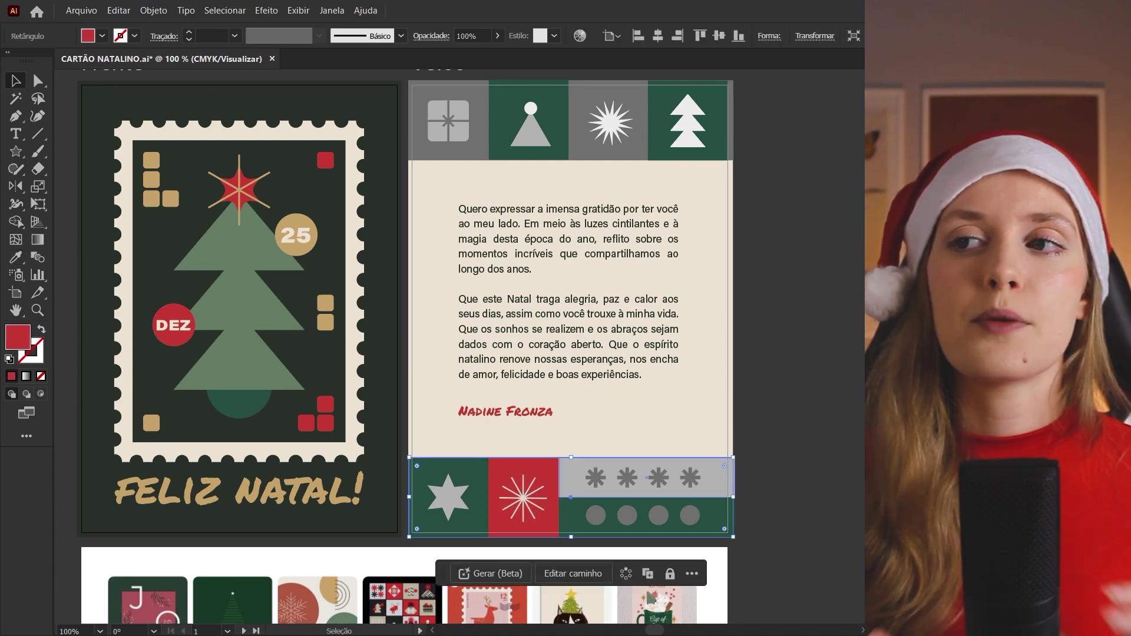
key(i)
click(325, 323)
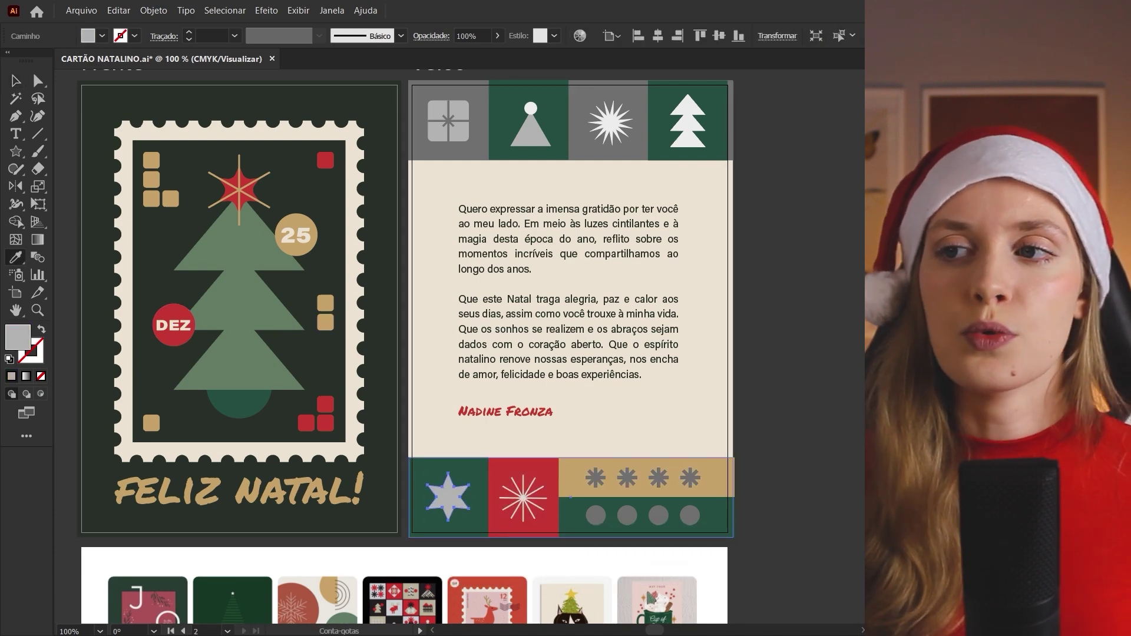
- Color the lower strip's star light green and its snowflake gold
click(523, 498)
click(153, 10)
key(Escape)
key(v)
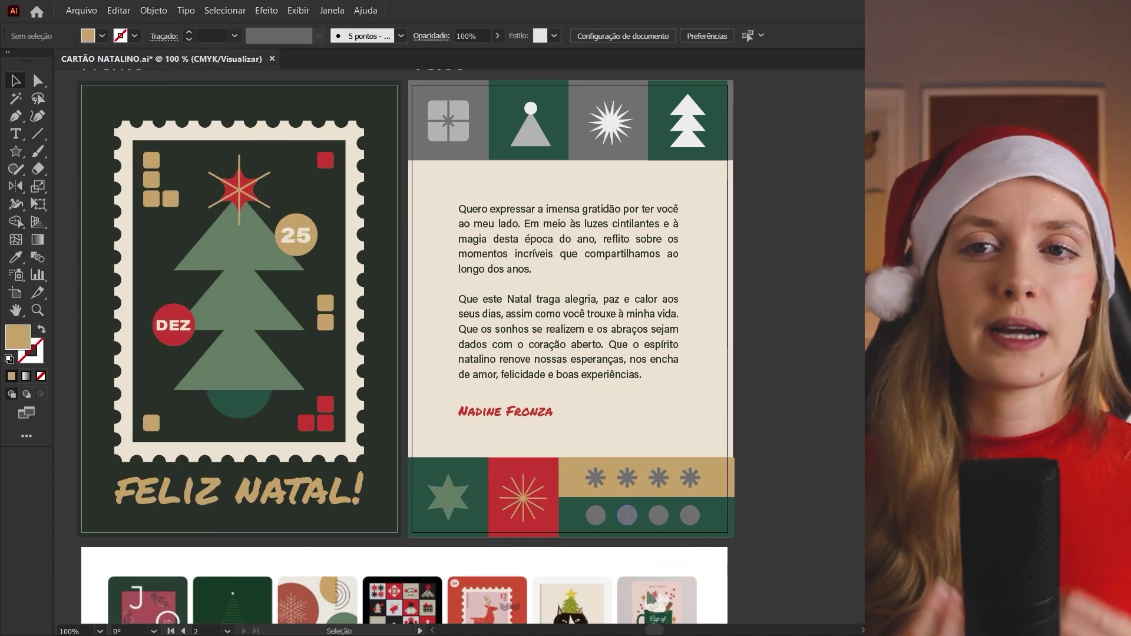
- Color the lower strip's asterisks cream and its row of circles light green
click(595, 516)
shift+click(627, 515)
shift+click(658, 515)
click(596, 516)
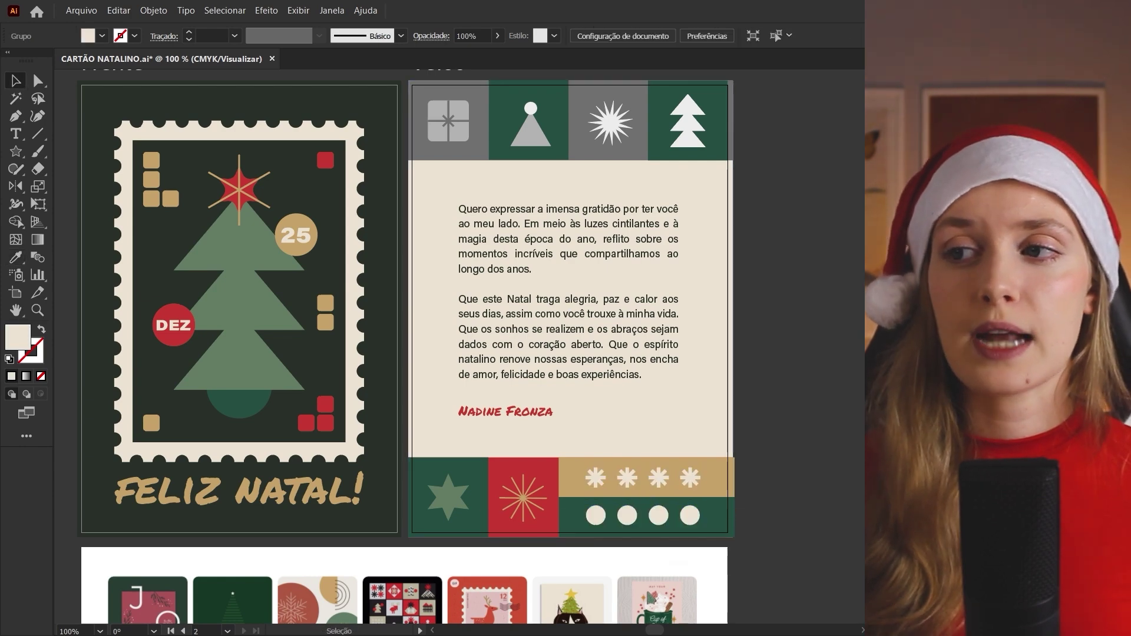
key(v)
click(627, 515)
shift+click(659, 516)
key(v)
- Color the hat's triangle red and its circle cream, and fill the gift and starburst blocks gold
scroll(442, 324, up, 1)
click(531, 127)
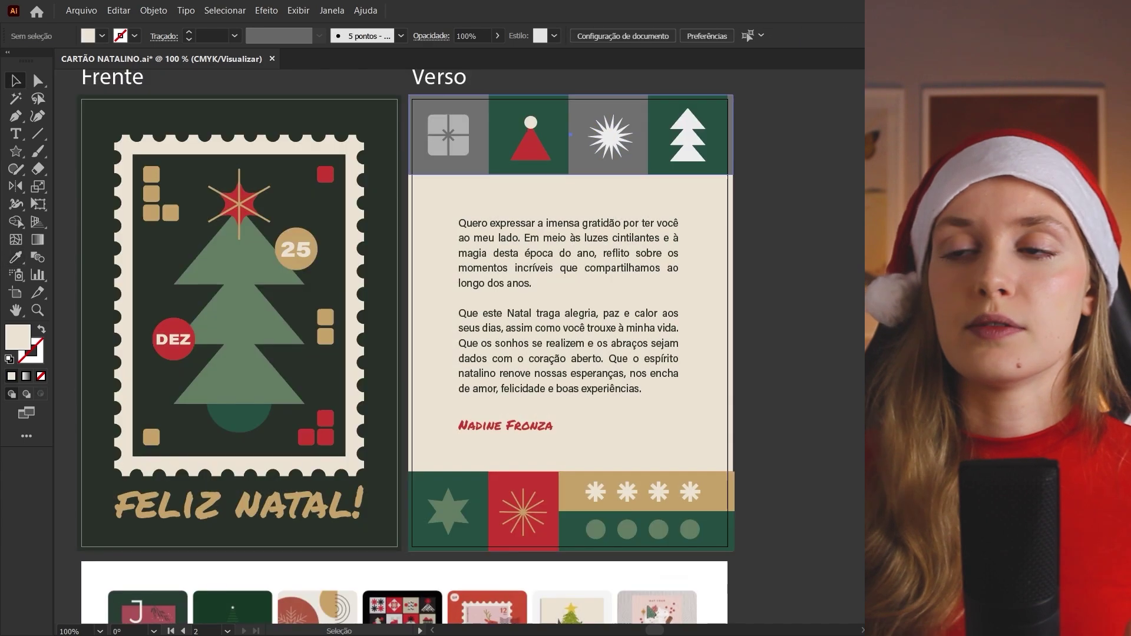
click(449, 135)
shift+click(610, 135)
key(i)
click(647, 492)
- Color the gift red with a white ribbon and bow, and the upper strip's small tree light green
key(v)
click(449, 136)
double_click(449, 135)
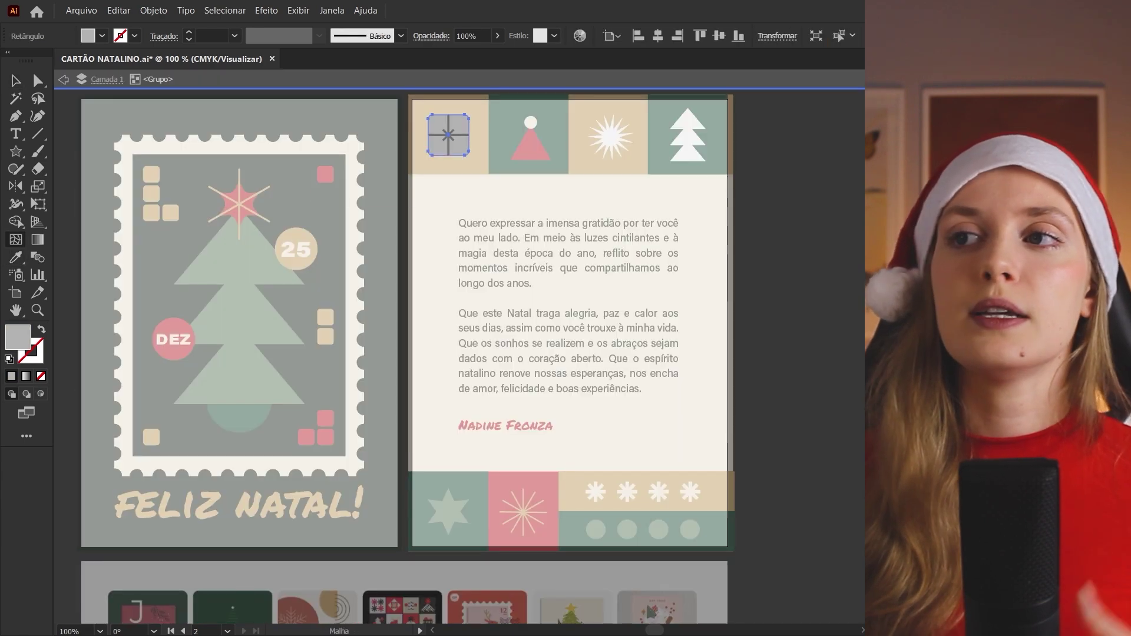
scroll(449, 135, up, 1)
scroll(435, 144, up, 3)
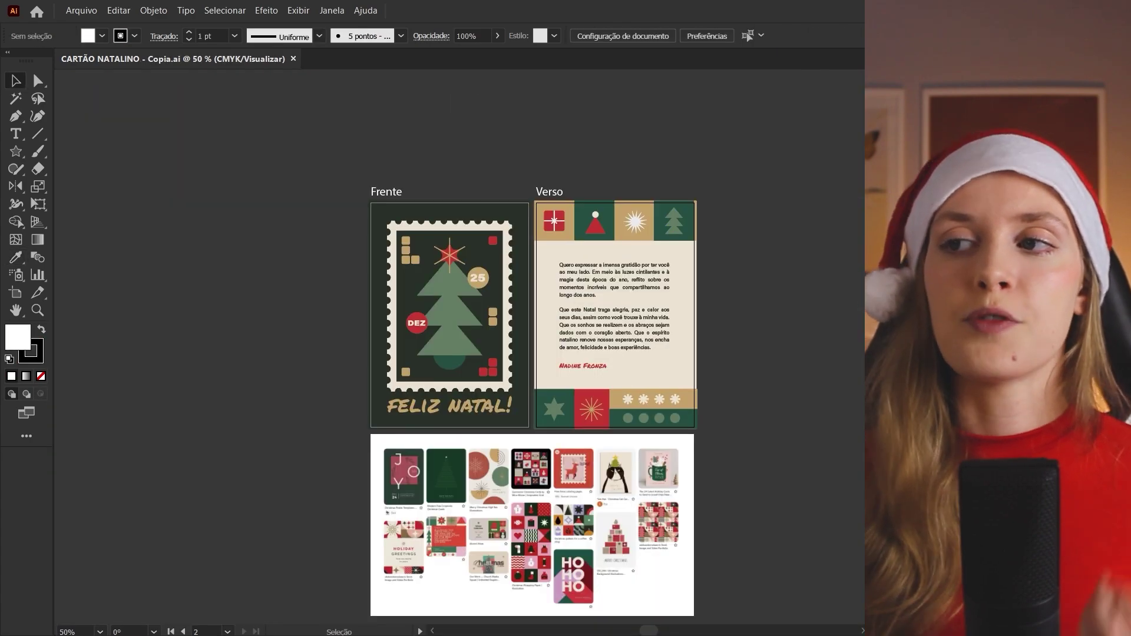
- Delete the reference image collage below the artboards in the copy of the card file
click(532, 525)
key(Delete)
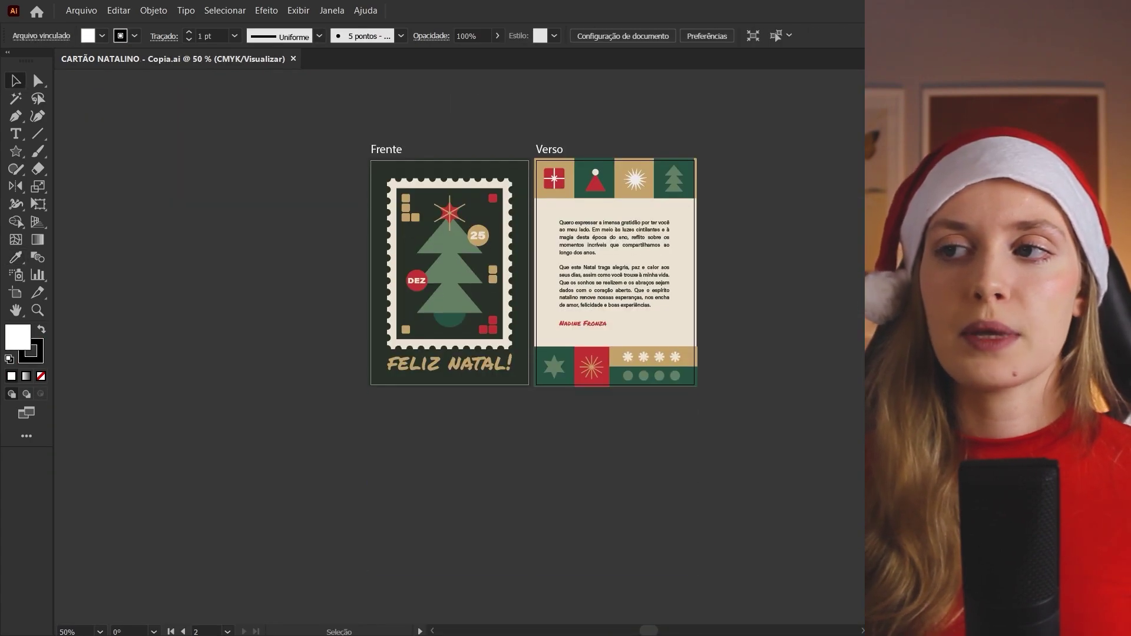
- Group the red triangle and cream circle of the hat in the back's upper strip
scroll(588, 224, up, 8)
double_click(456, 320)
click(458, 323)
click(366, 236)
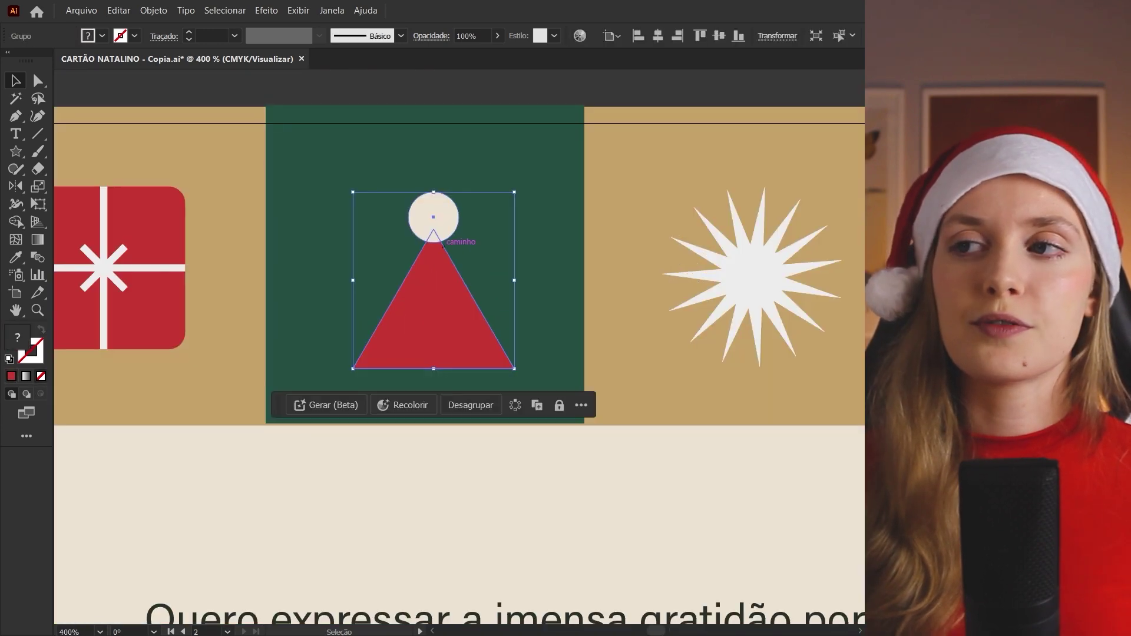
key(ctrl+minus)
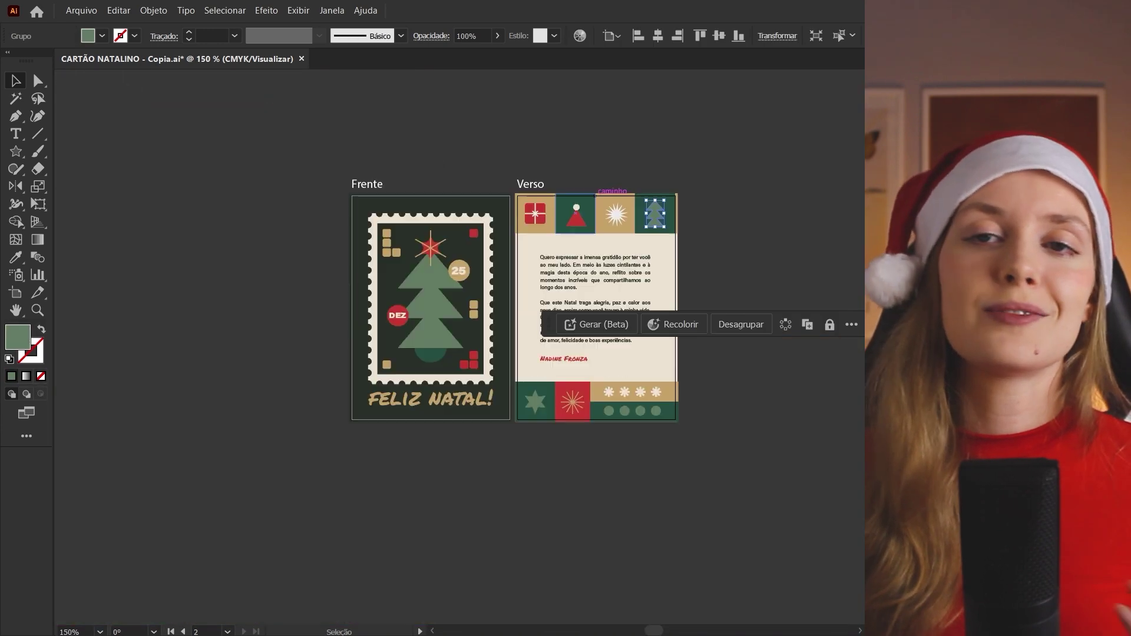
- Convert the message and signature to outlines, and move the signature up closer to the message
key(ctrl+1)
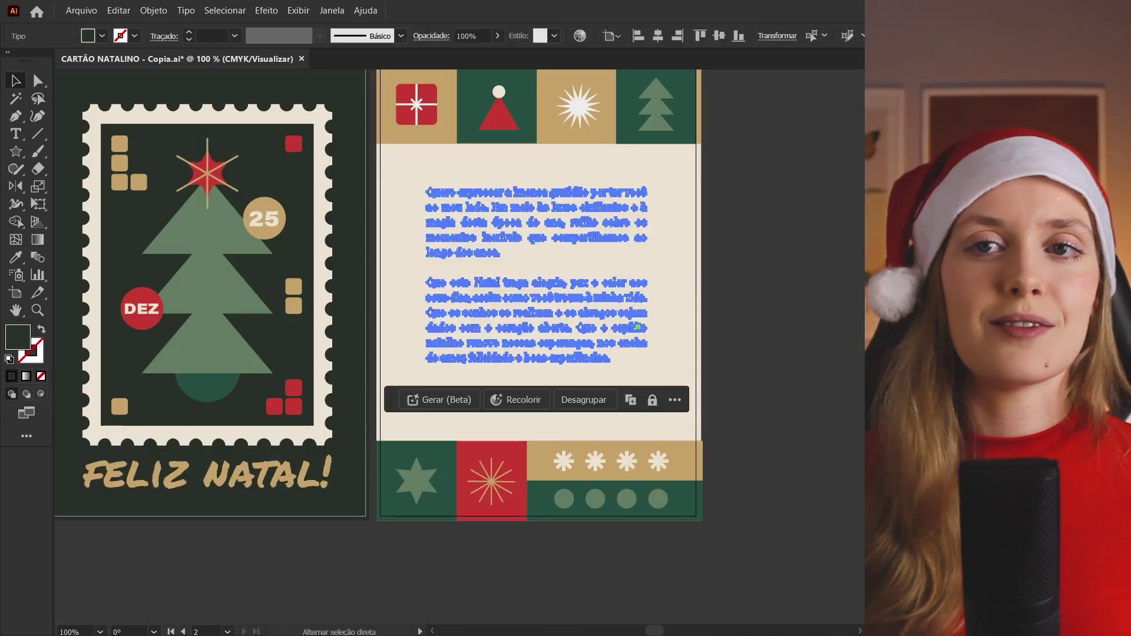
click(474, 395)
key(shift+Up)
shift+click(536, 283)
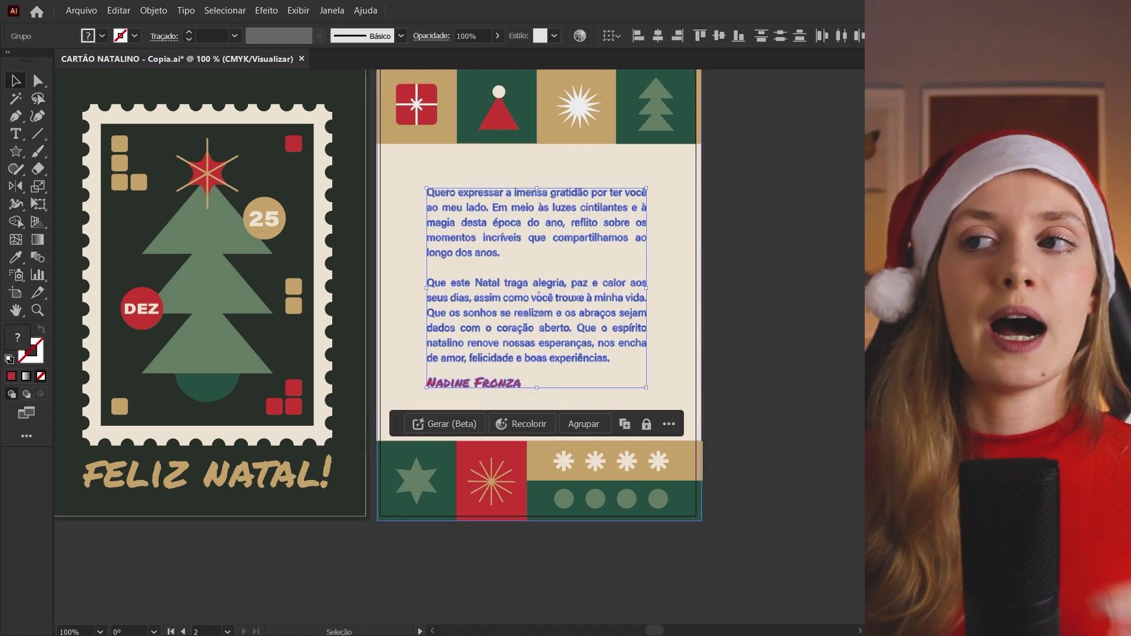
- Group the gold snowflake's lines and select the row of circles beside it
click(491, 480)
key(ctrl+plus)
key(ctrl+plus)
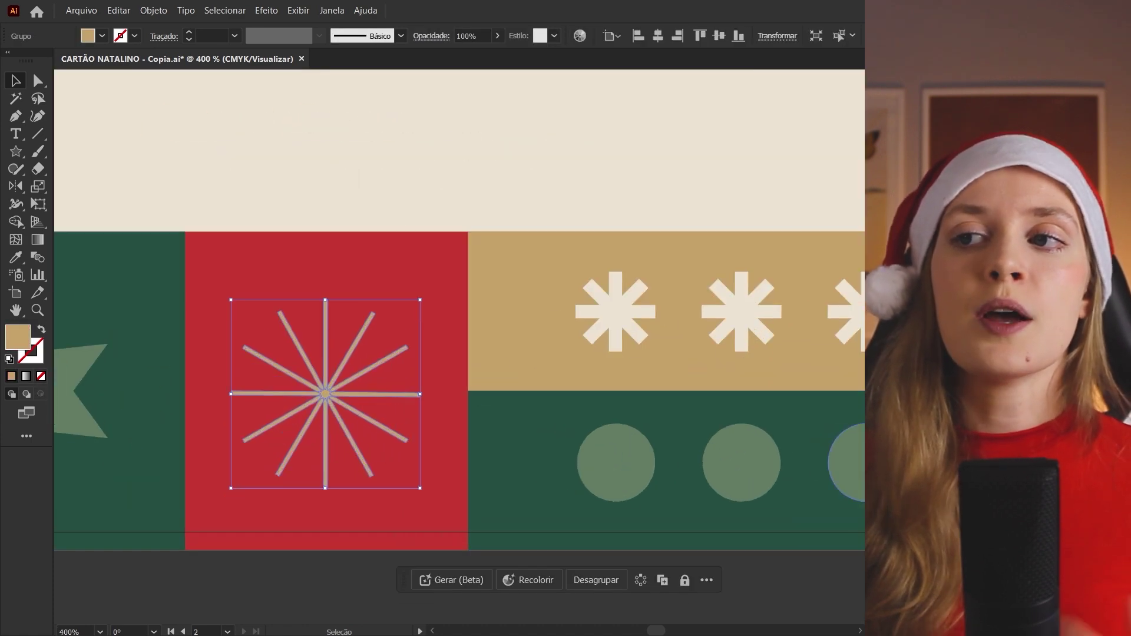
key(ctrl+minus)
shift+click(542, 462)
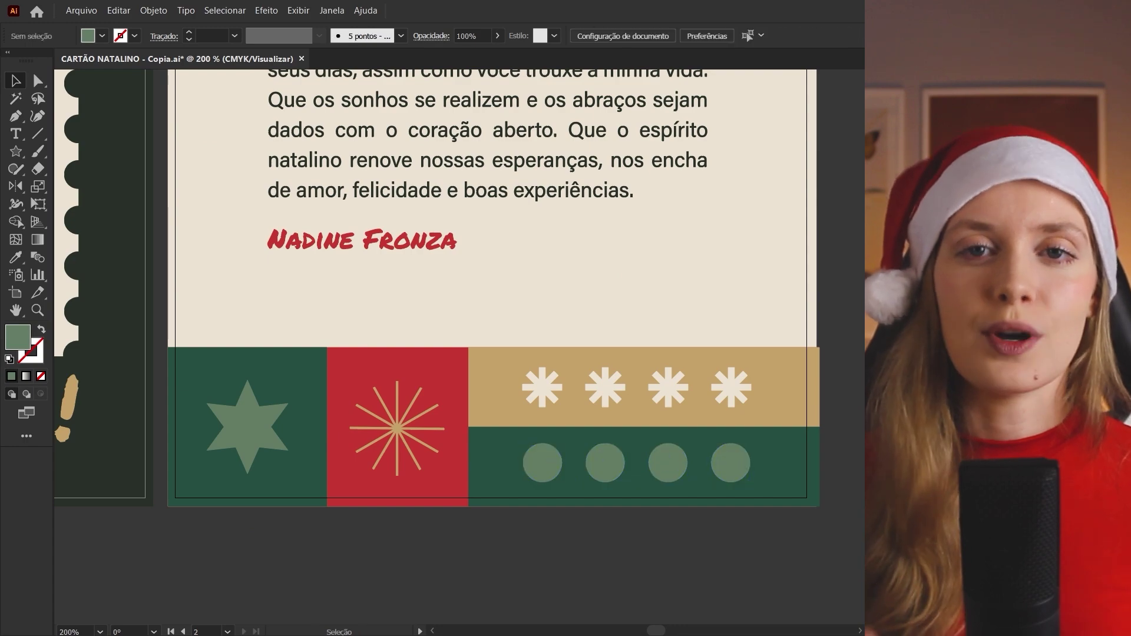
- Convert the "FELIZ NATAL!" title at the bottom of the front to outlines
scroll(460, 294, left, 3)
key(ctrl+minus)
key(ctrl+minus)
click(404, 424)
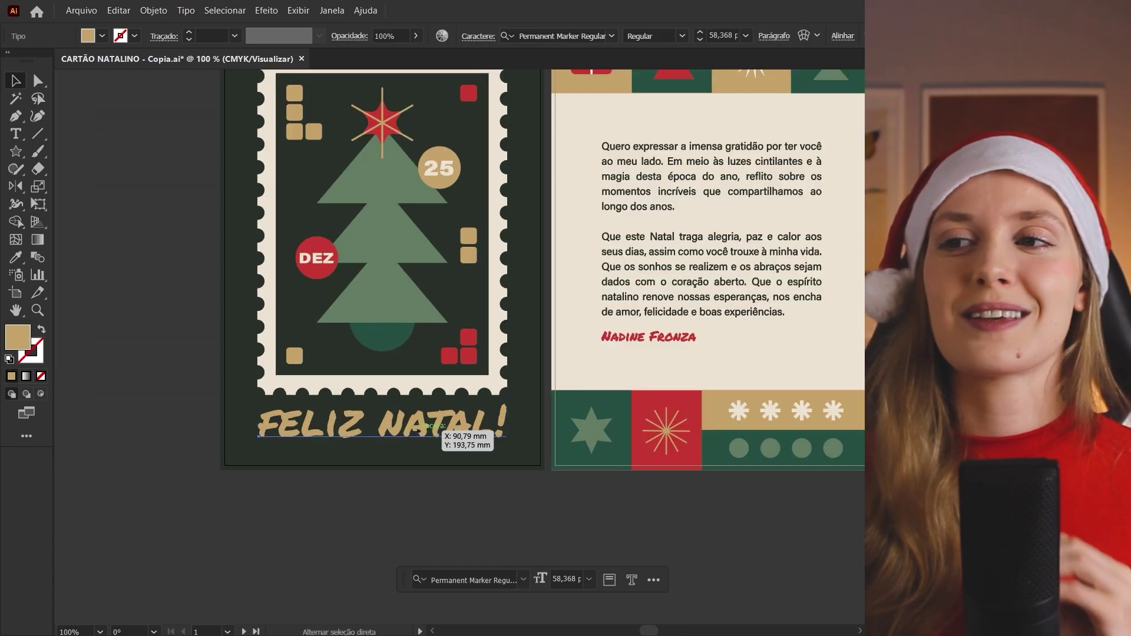
key(ctrl+plus)
key(ctrl+plus)
scroll(459, 354, down, 4)
- Convert the "25" and "DEZ" texts in the front's ornament circles to outlines
key(ctrl+minus)
scroll(460, 294, up, 5)
click(460, 298)
shift+click(278, 437)
key(ctrl+plus)
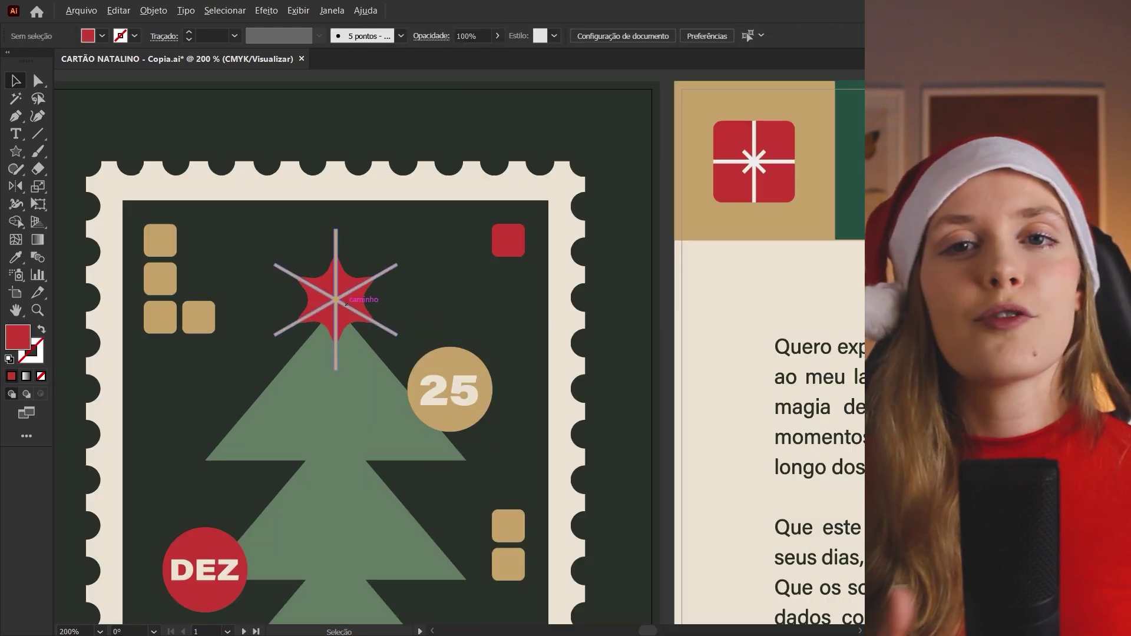
click(330, 295)
- Delete the Frente and Verso labels above the two artboards
key(ctrl+alt+0)
click(654, 237)
scroll(637, 495, up, 5)
scroll(636, 495, down, 5)
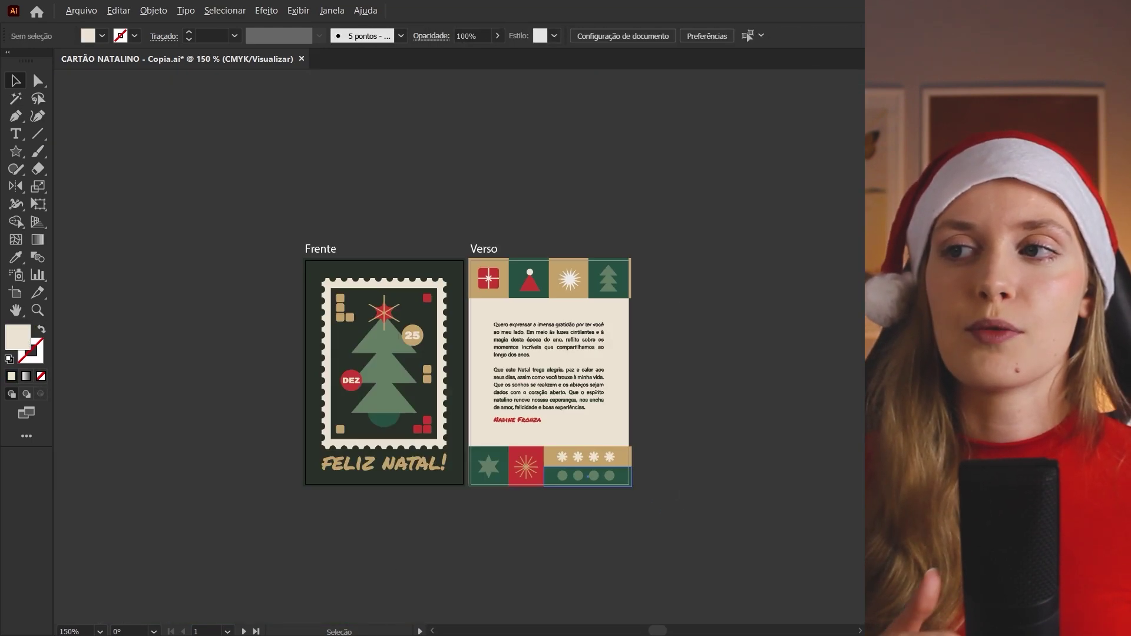
scroll(412, 230, up, 6)
key(ctrl+alt+0)
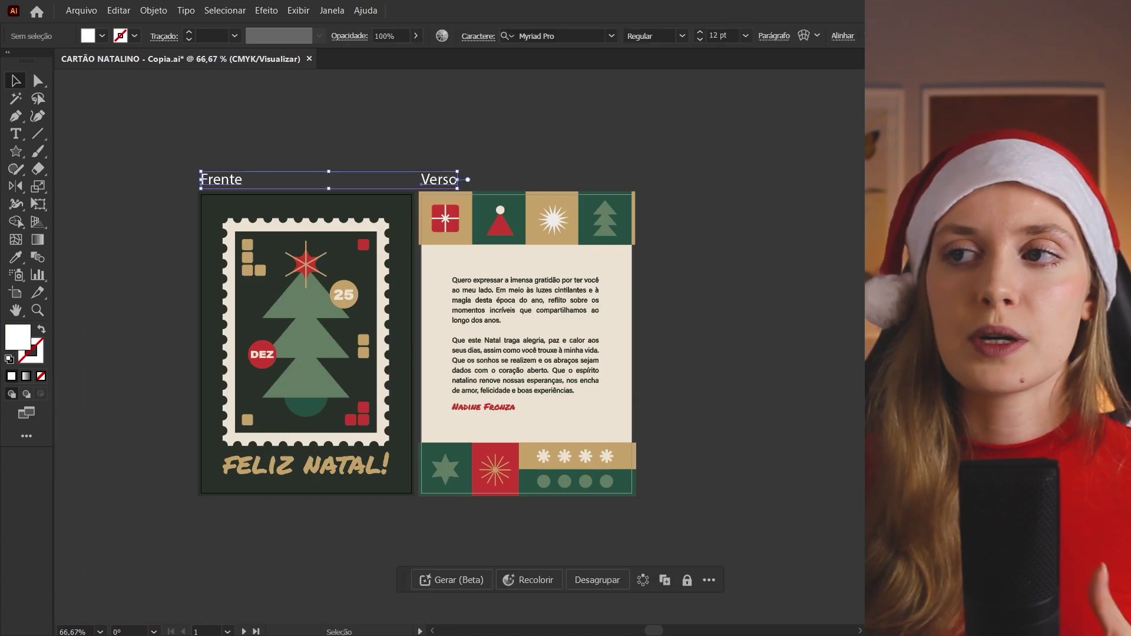
- Trim the gold and dark green rectangles of the back's lower strip to the artboard's right and bottom edges
scroll(592, 486, up, 5)
click(593, 472)
shift+click(778, 401)
drag(780, 402, 779, 399)
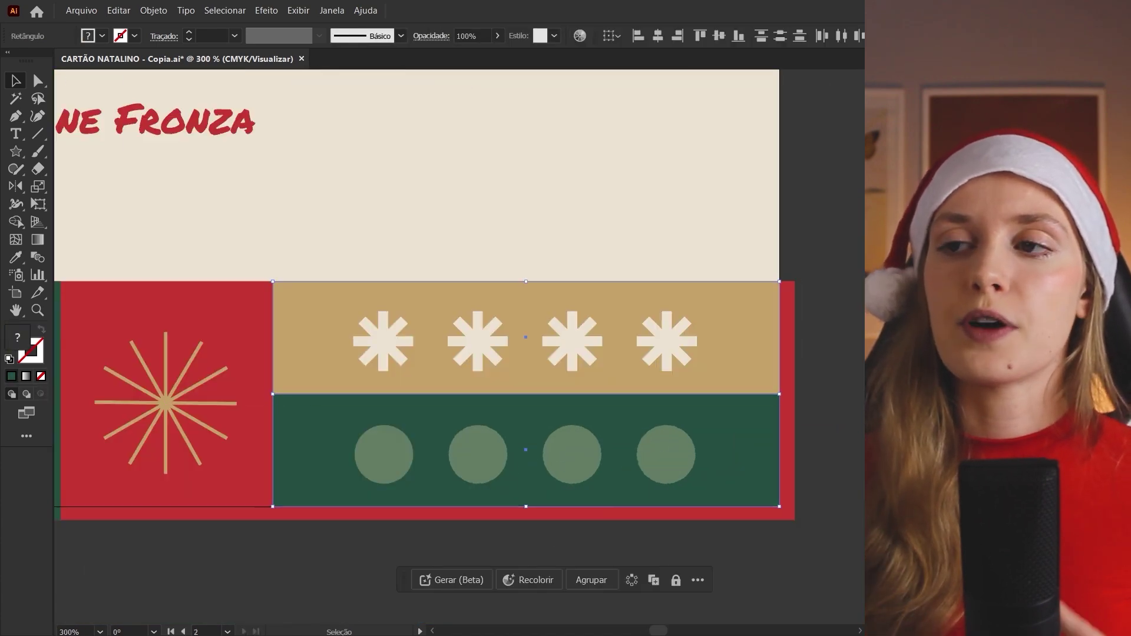
- Fit the lower strip's red rectangle to 33,15 × 35,17 mm beside the gold block, and size the star's dark green rectangle to match it
key(ctrl+alt+0)
click(442, 429)
scroll(336, 392, up, 5)
scroll(260, 418, up, 2)
drag(60, 383, 382, 374)
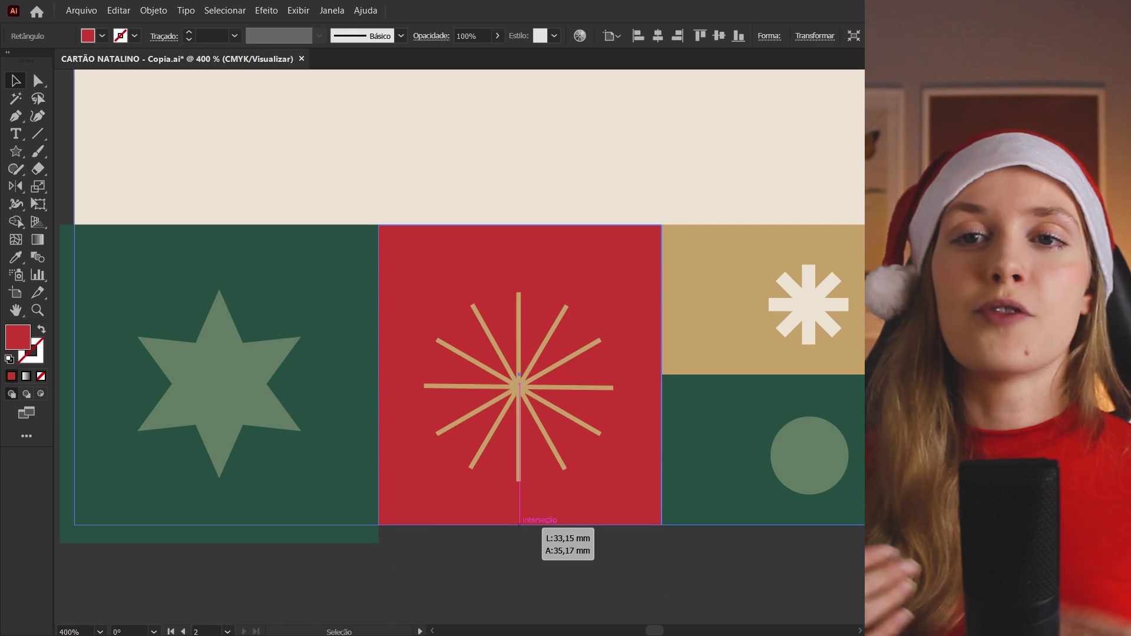
drag(226, 524, 509, 527)
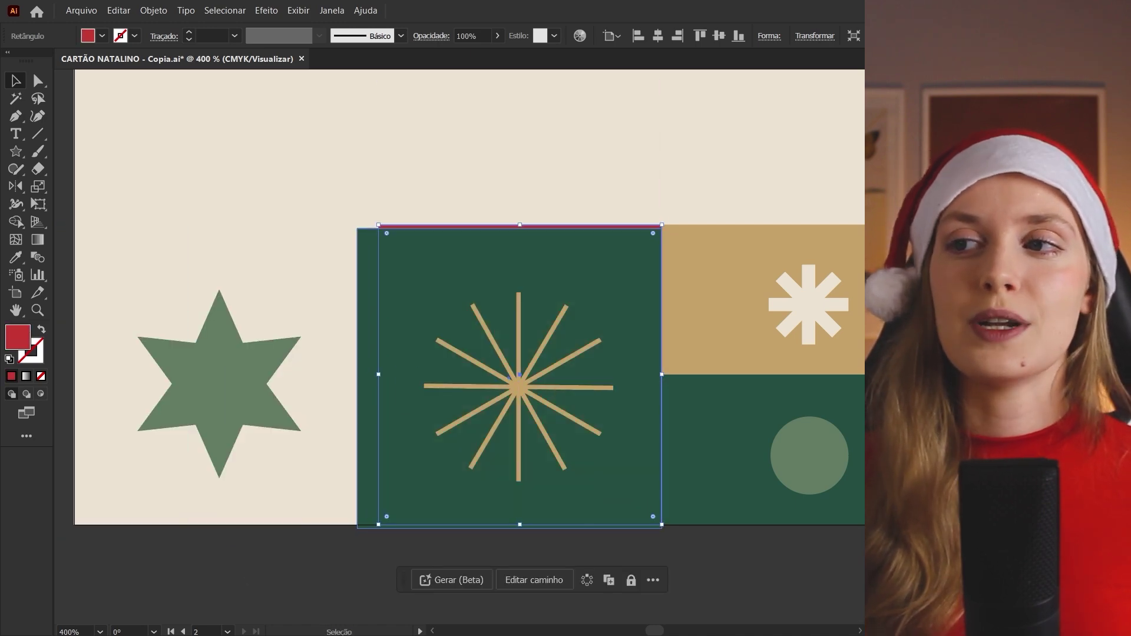
- Place the dark green tile beside the red one and stretch both together to the artboard's left edge, 69,21 mm wide in total
scroll(626, 446, down, 1)
drag(654, 396, 425, 392)
scroll(407, 285, up, 4)
scroll(441, 302, down, 4)
shift+click(489, 354)
drag(221, 407, 235, 409)
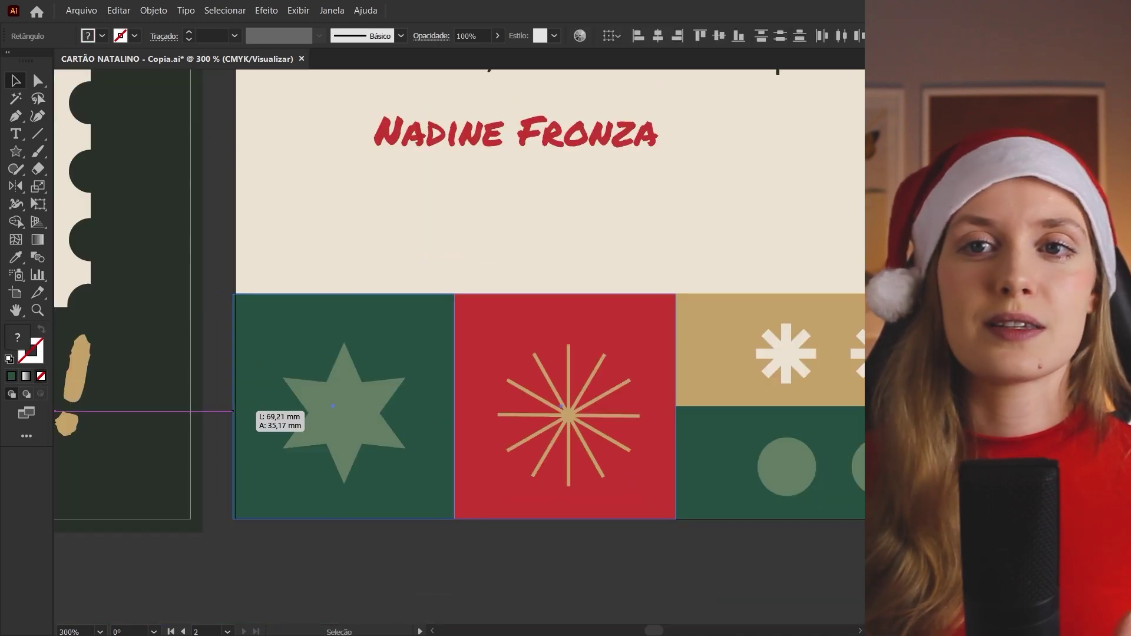
- Center the gold snowflake in its red tile and snap the pair back into place in the lower strip
click(236, 554)
scroll(312, 407, down, 1)
scroll(409, 412, up, 1)
drag(334, 406, 334, 406)
drag(513, 406, 512, 406)
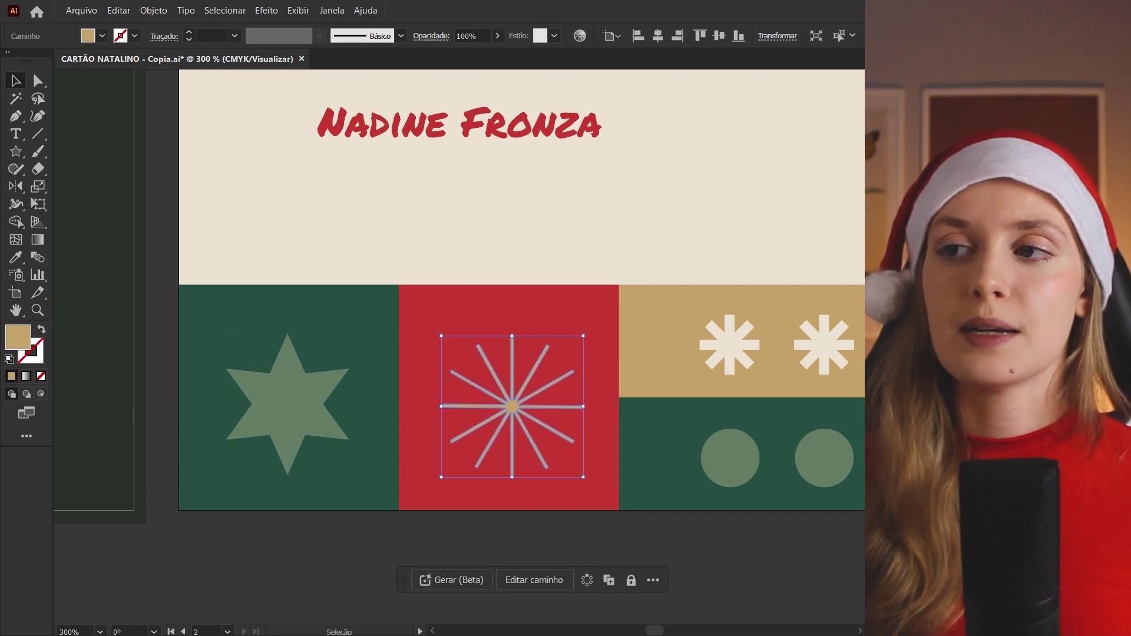
scroll(620, 504, up, 5)
drag(614, 538, 608, 519)
scroll(594, 407, down, 6)
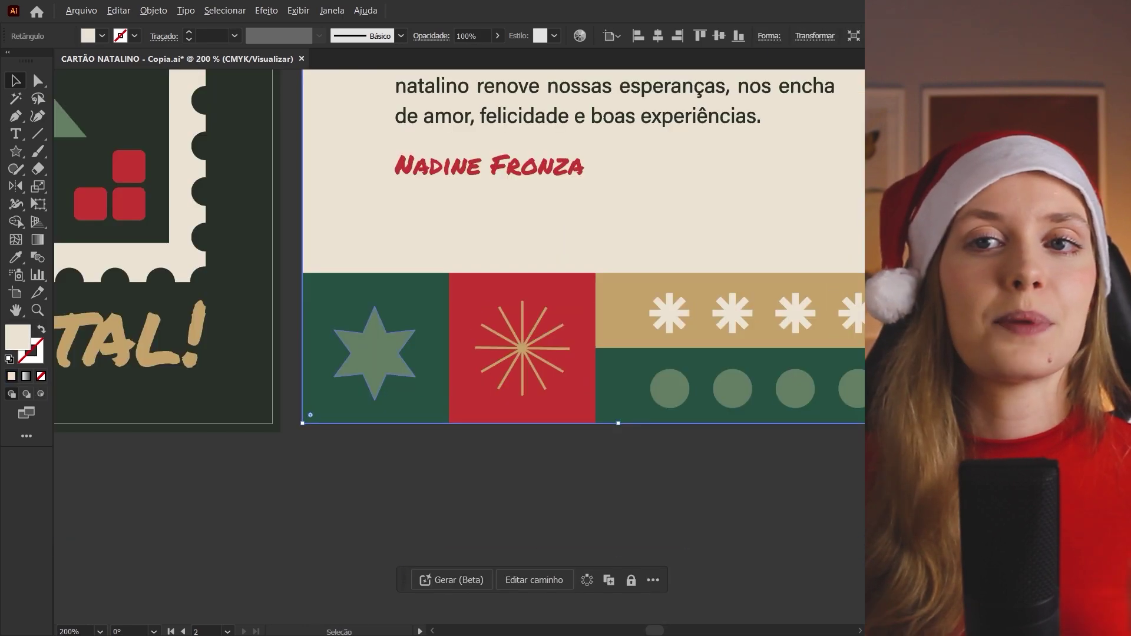
- Center the six-pointed star in its dark green tile and snap both back to the artboard's lower corner
scroll(363, 339, up, 1)
click(312, 283)
shift+click(383, 354)
scroll(497, 457, up, 5)
drag(486, 514, 489, 497)
scroll(488, 497, down, 5)
click(501, 566)
- Nudge the asterisk and circle rows slightly up and right to center them in their gold and dark green rectangles
drag(590, 413, 494, 406)
click(458, 349)
shift+click(459, 462)
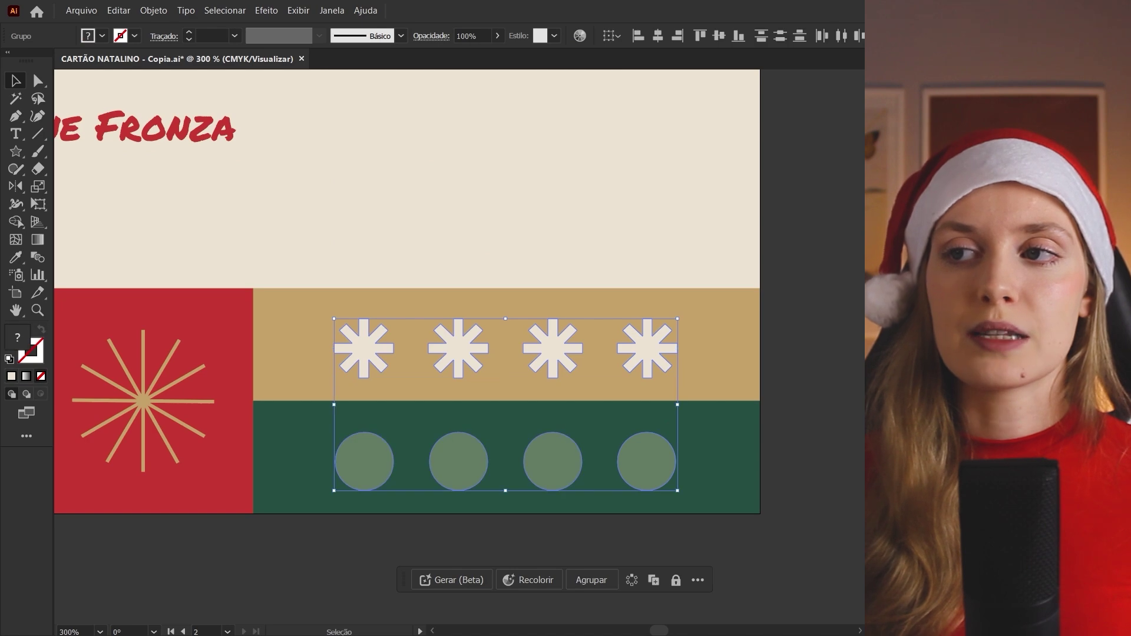
key(Up)
key(Right)
key(ctrl+shift+a)
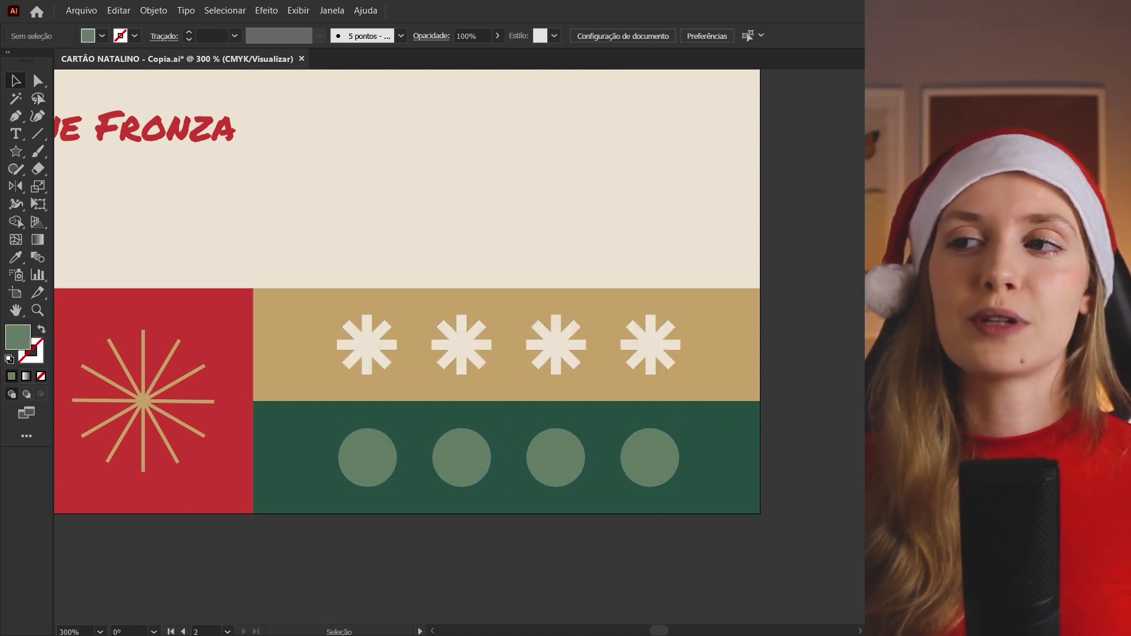
scroll(356, 506, up, 4)
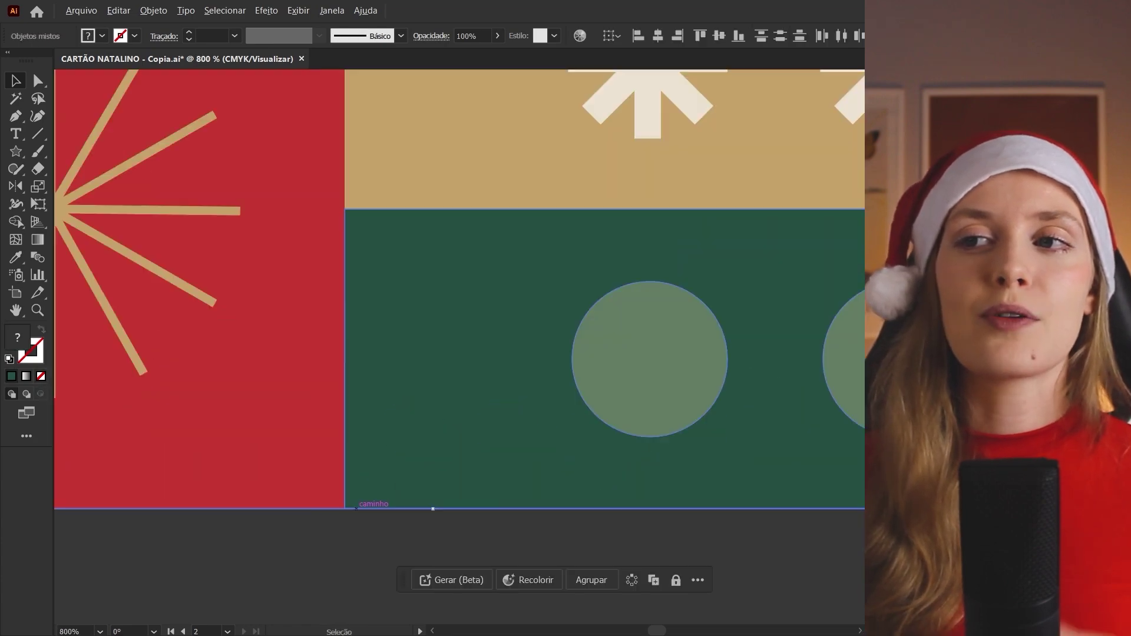
- Shrink the upper strip's wide gold rectangle to one tile behind the gift and trim it to the artboard's top and left edges
key(ctrl+0)
scroll(356, 505, up, 3)
drag(741, 292, 492, 291)
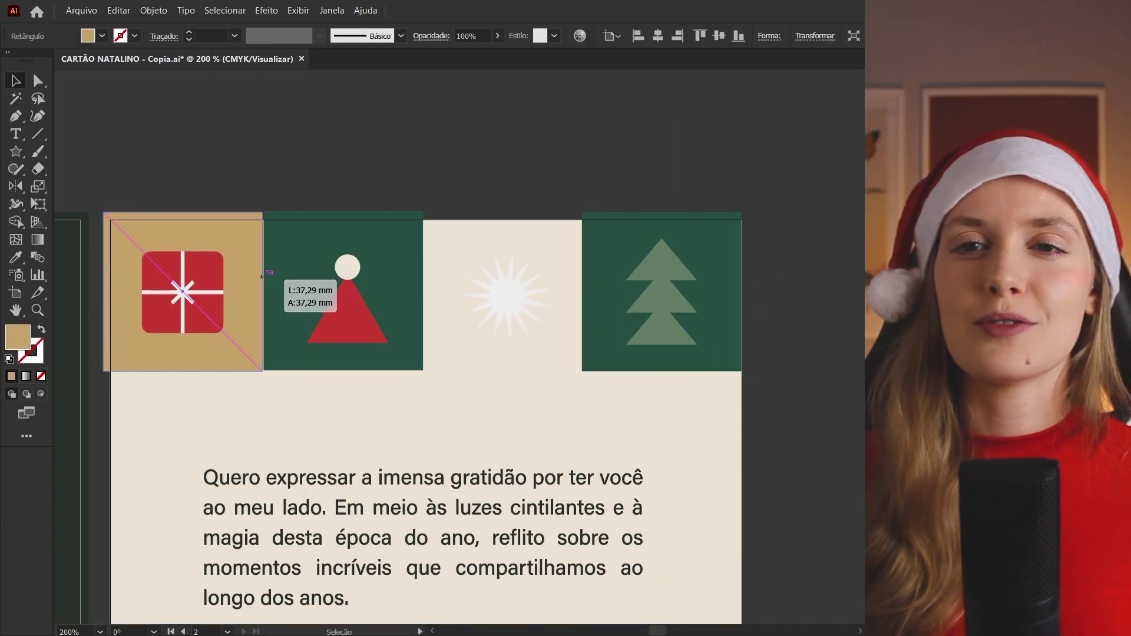
drag(266, 277, 263, 277)
drag(183, 371, 183, 370)
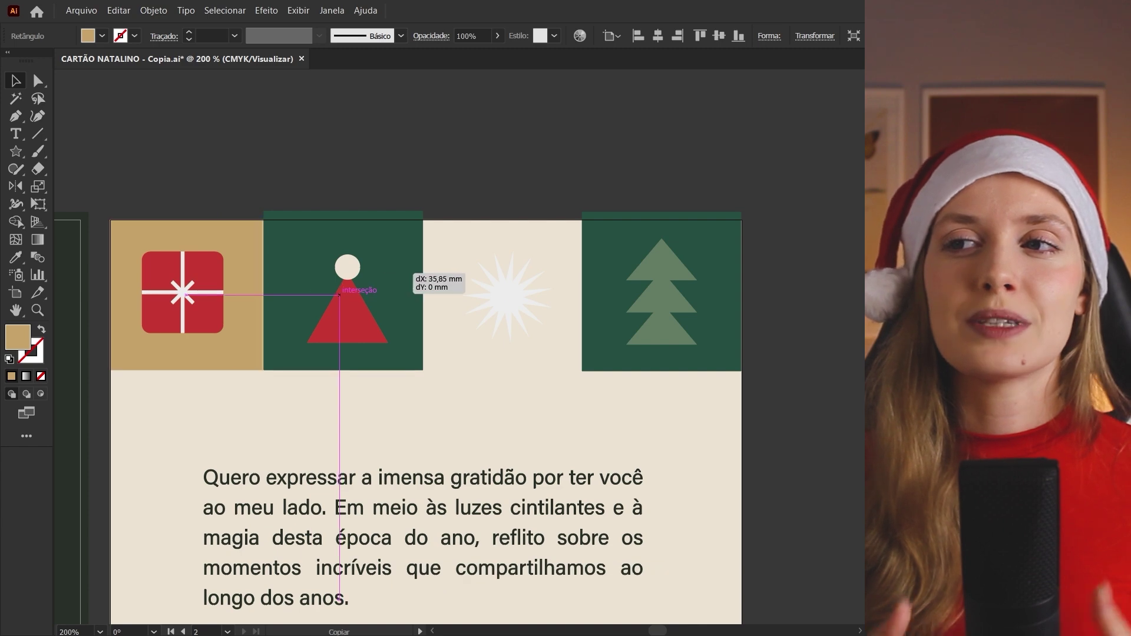
- Duplicate the trimmed gold tile along the upper strip to form four equal tiles alternating gold and dark green
scroll(339, 295, up, 4)
scroll(340, 295, down, 3)
key(ctrl+shift+a)
scroll(395, 312, up, 5)
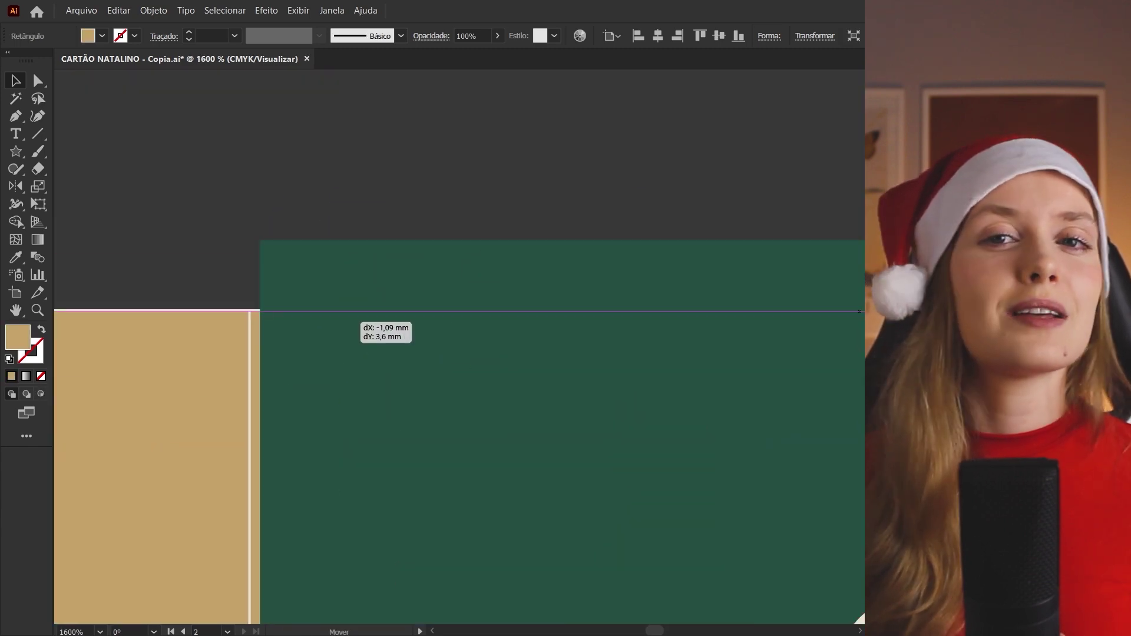
scroll(394, 312, down, 5)
drag(289, 323, 778, 322)
scroll(677, 436, up, 5)
scroll(570, 439, down, 5)
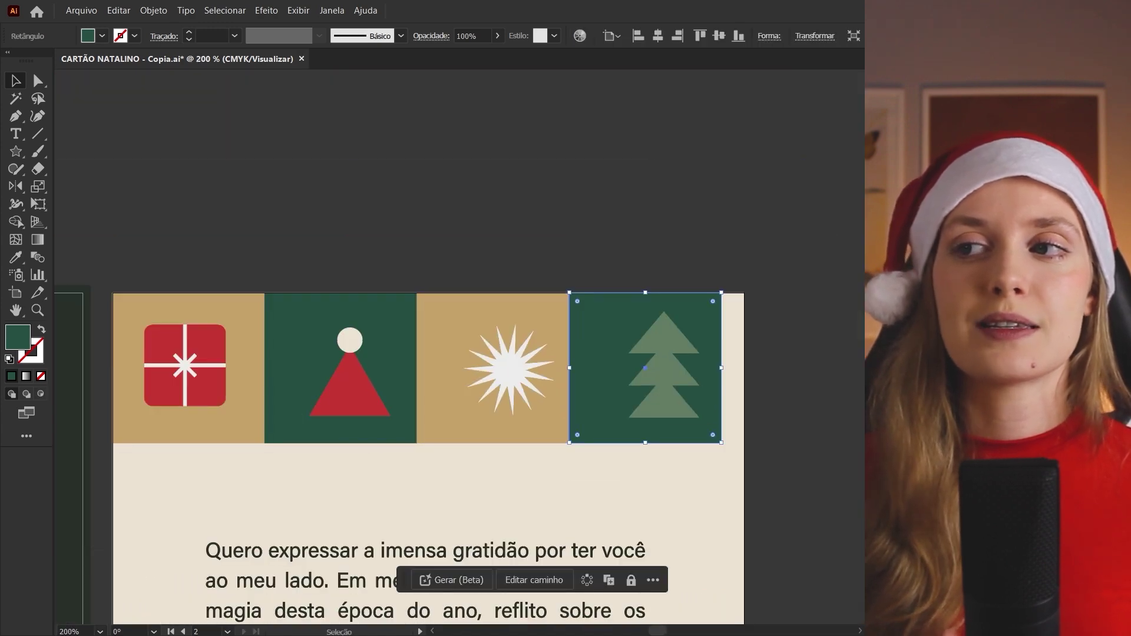
- Stretch the four upper-strip tiles together until they reach the artboard's right edge
scroll(109, 297, up, 5)
scroll(688, 355, down, 5)
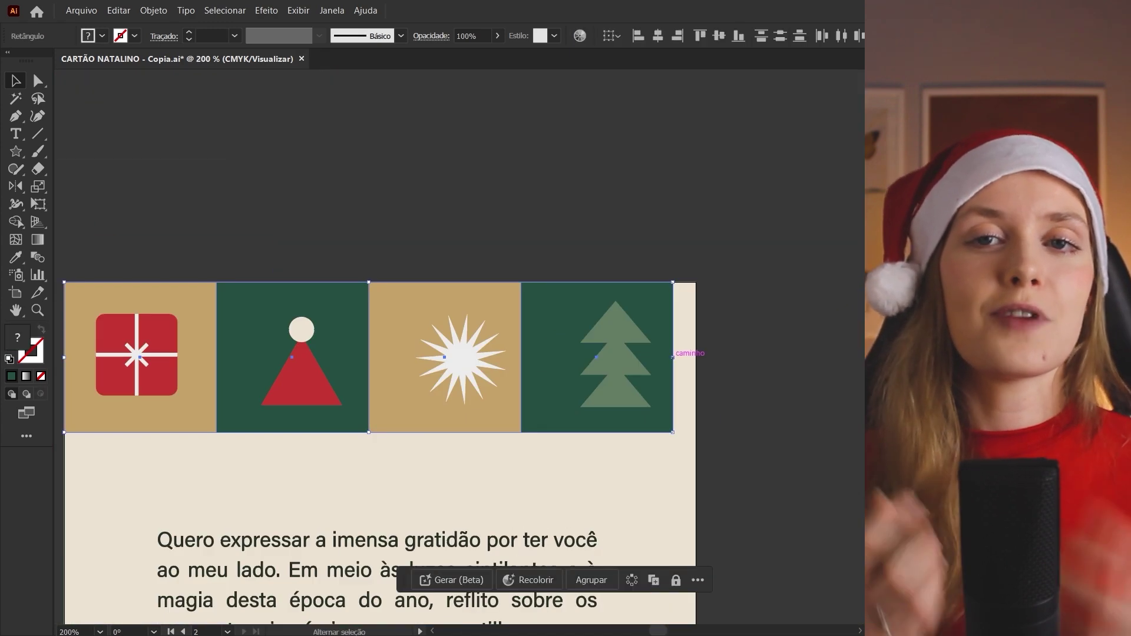
drag(688, 355, 696, 355)
- Center the tree, white starburst, hat and gift in their upper-strip tiles, snapping the tiles back edge to edge
drag(581, 353, 585, 354)
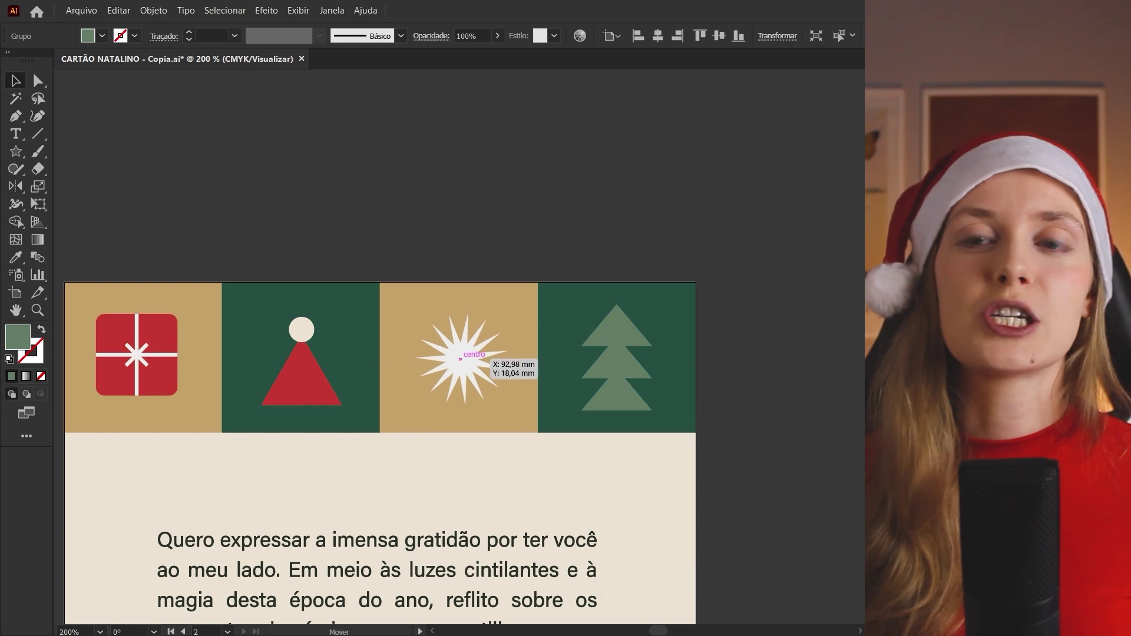
drag(333, 370, 333, 369)
scroll(339, 383, up, 5)
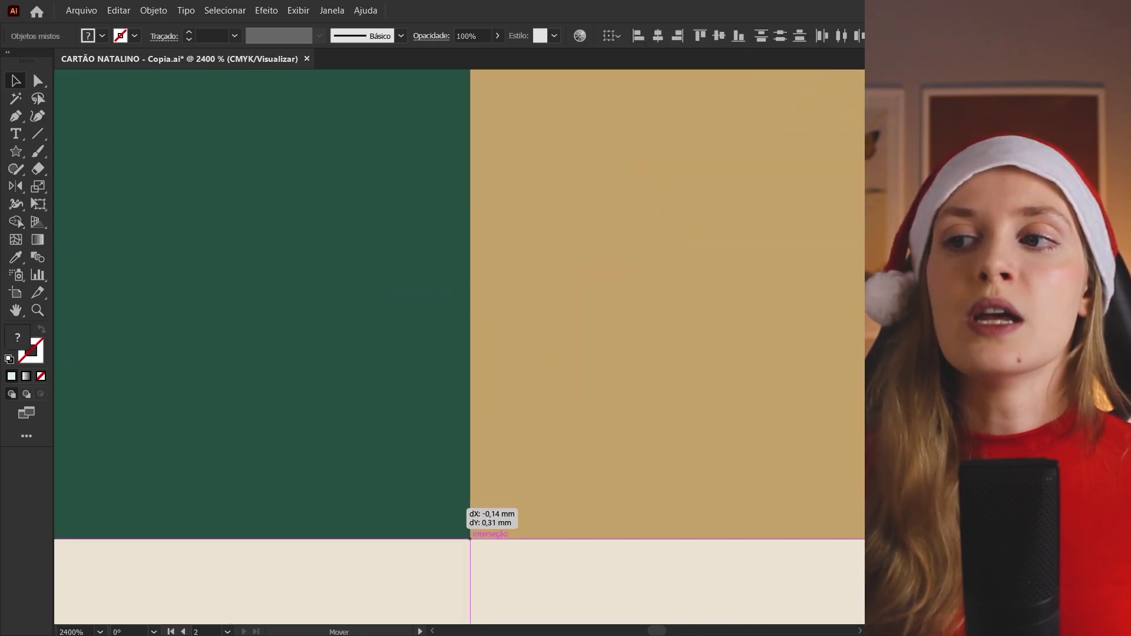
scroll(766, 442, down, 4)
click(254, 377)
scroll(302, 459, up, 3)
scroll(382, 468, down, 4)
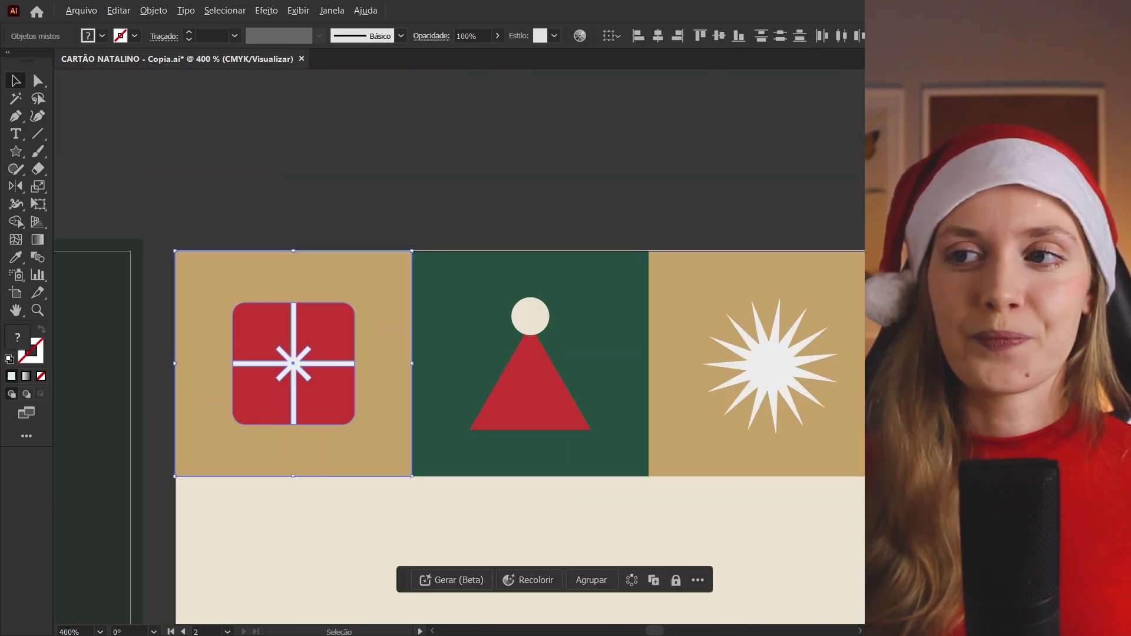
- Deselect the artwork and save the copy of the card file
click(470, 241)
scroll(472, 253, up, 8)
key(ctrl+s)
key(ctrl+1)
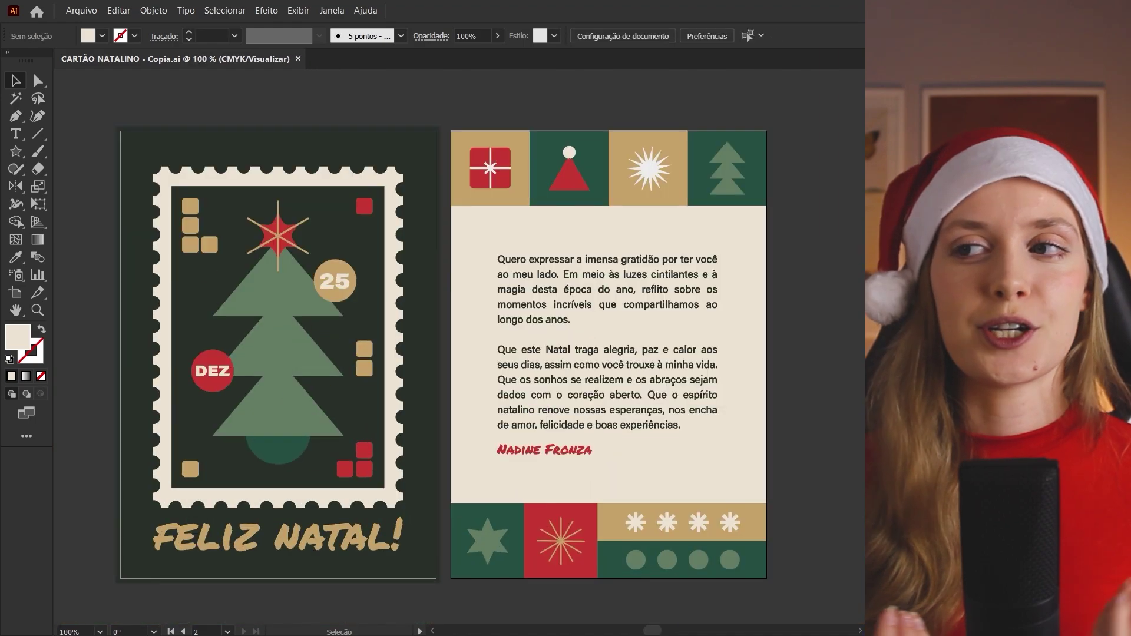